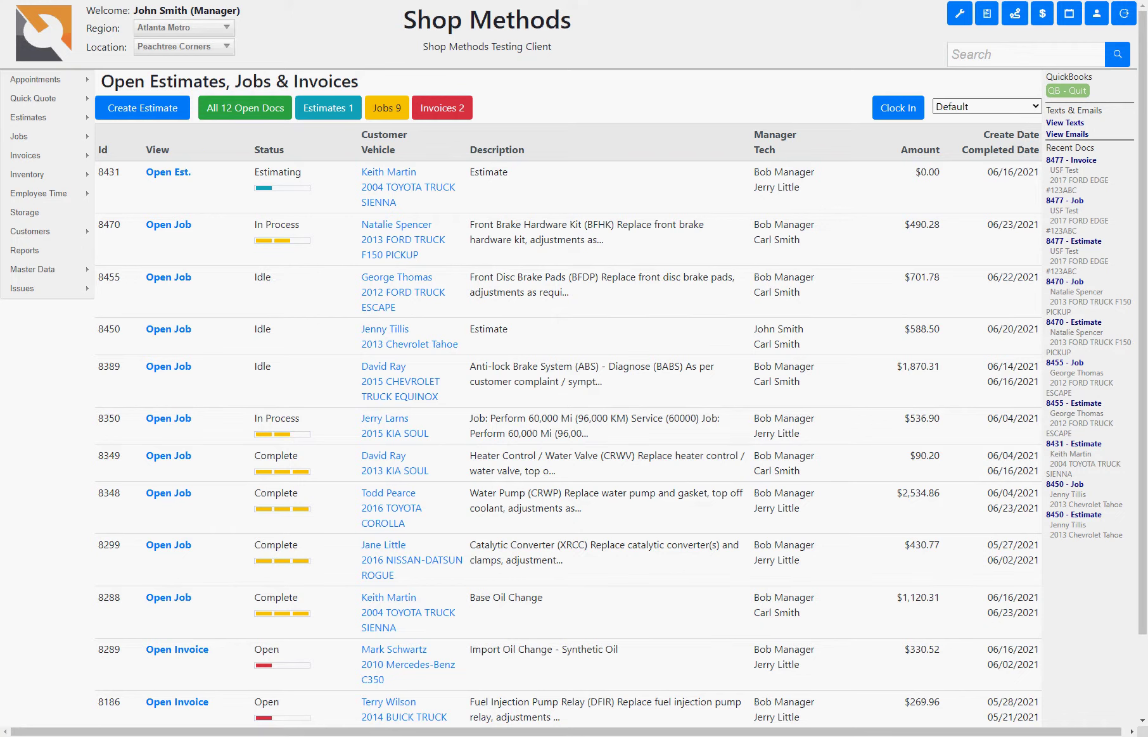
# - Start a new estimate and try a customer name search, clearing it when nothing matches
pyautogui.moveTo(36, 289)
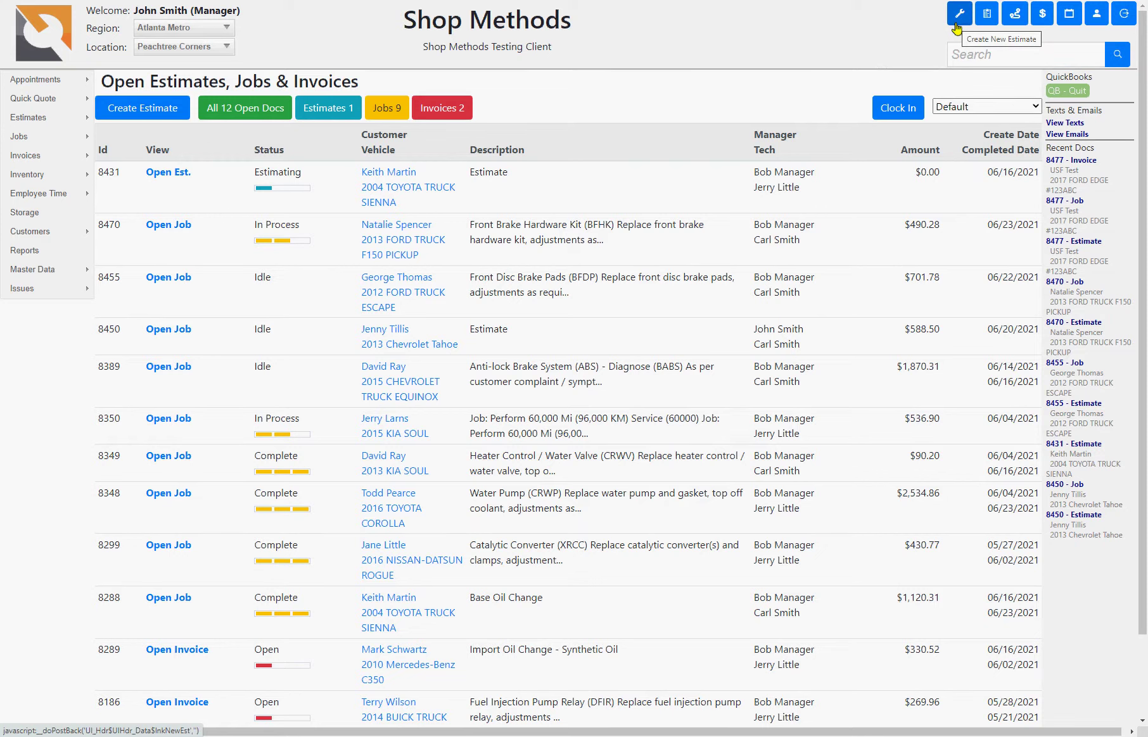
pyautogui.click(955, 25)
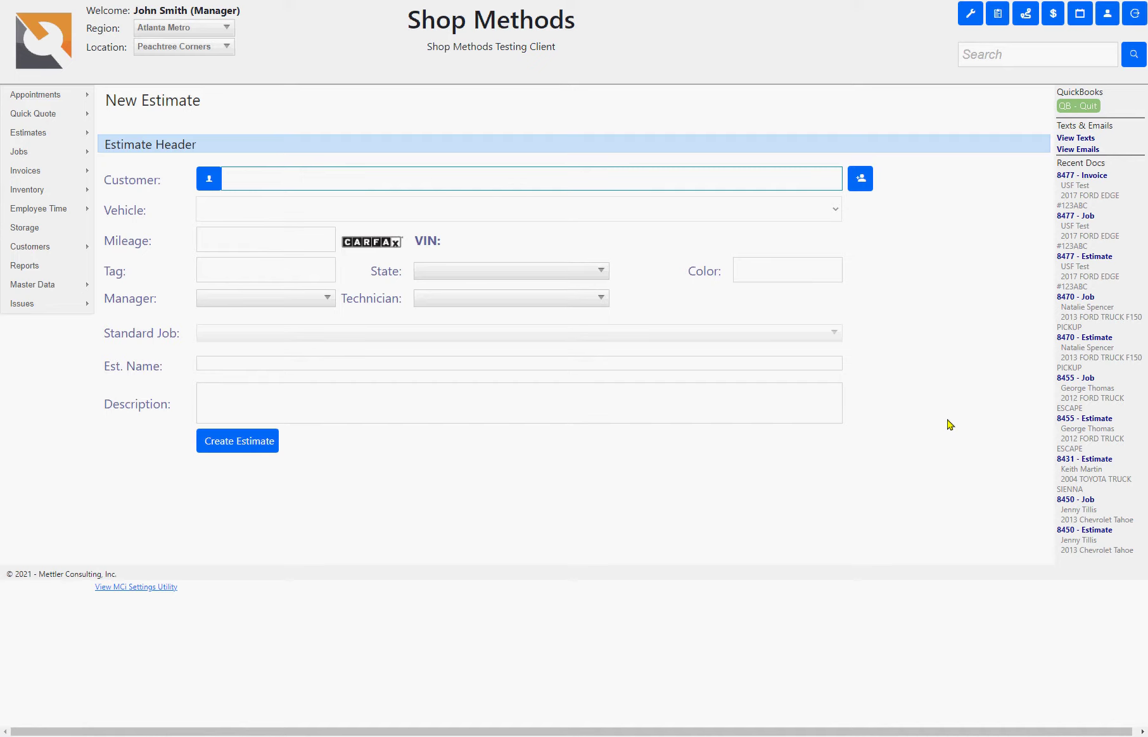
pyautogui.write('kelly')
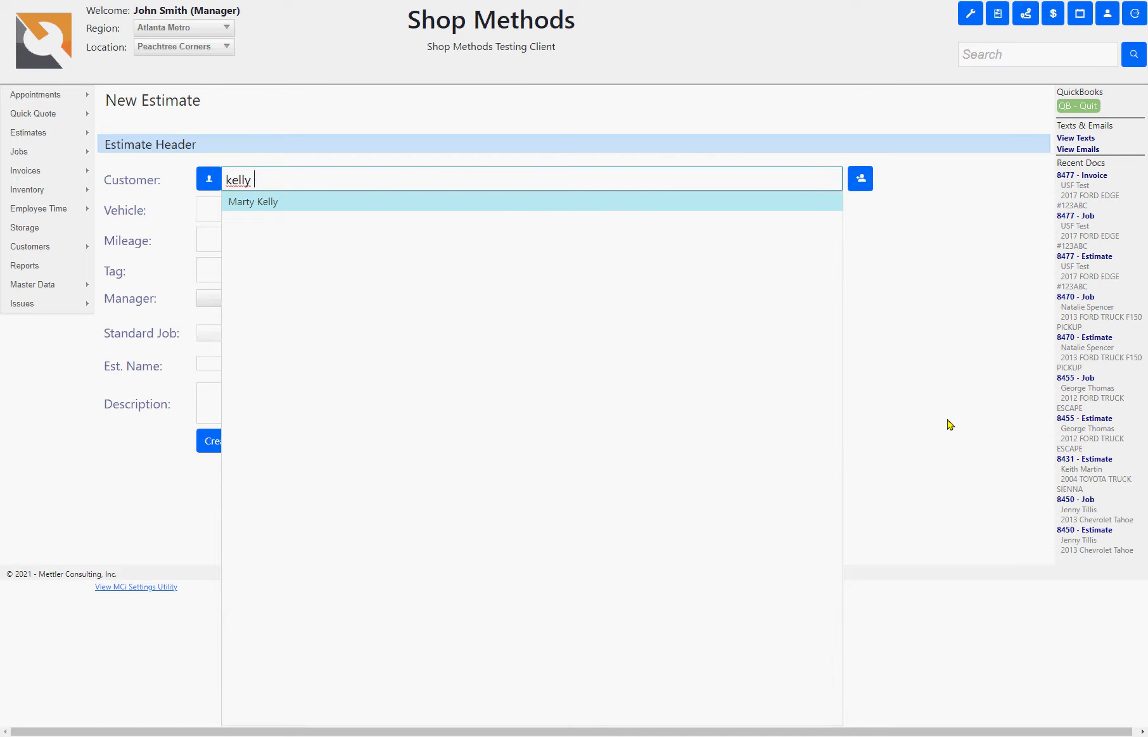
pyautogui.press('BackSpace')
pyautogui.press('BackSpace')
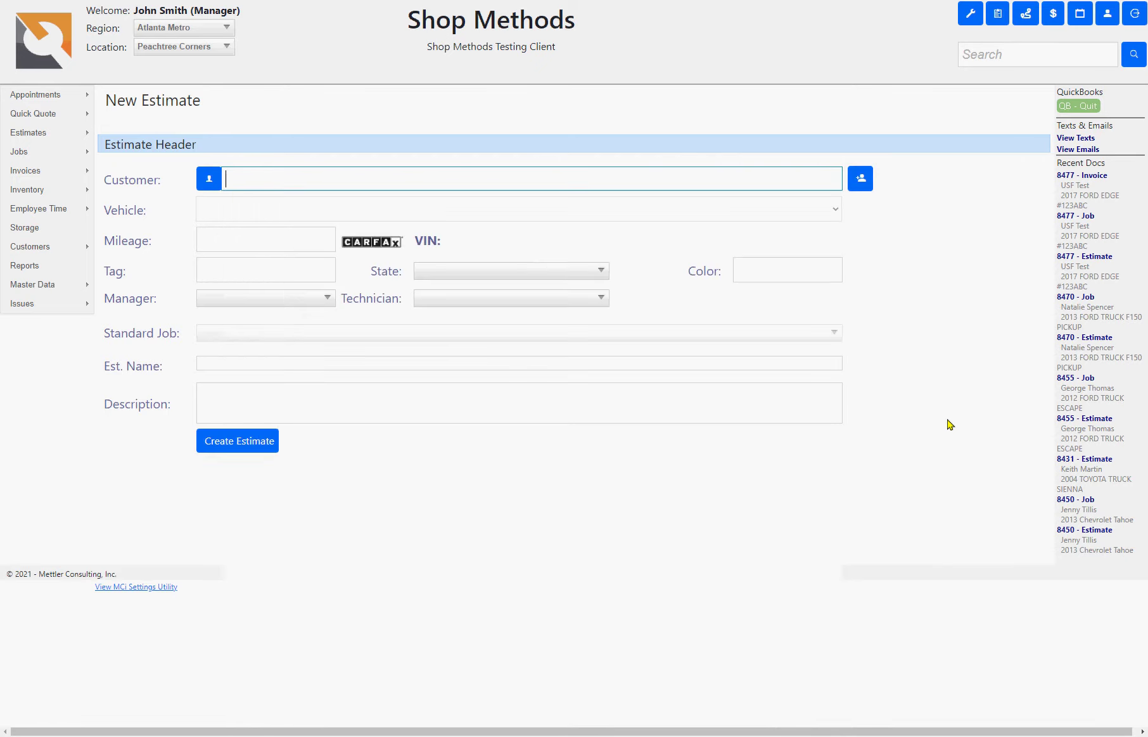
# - In the Add Customer form, enter the customer's full name and street address
pyautogui.click(860, 180)
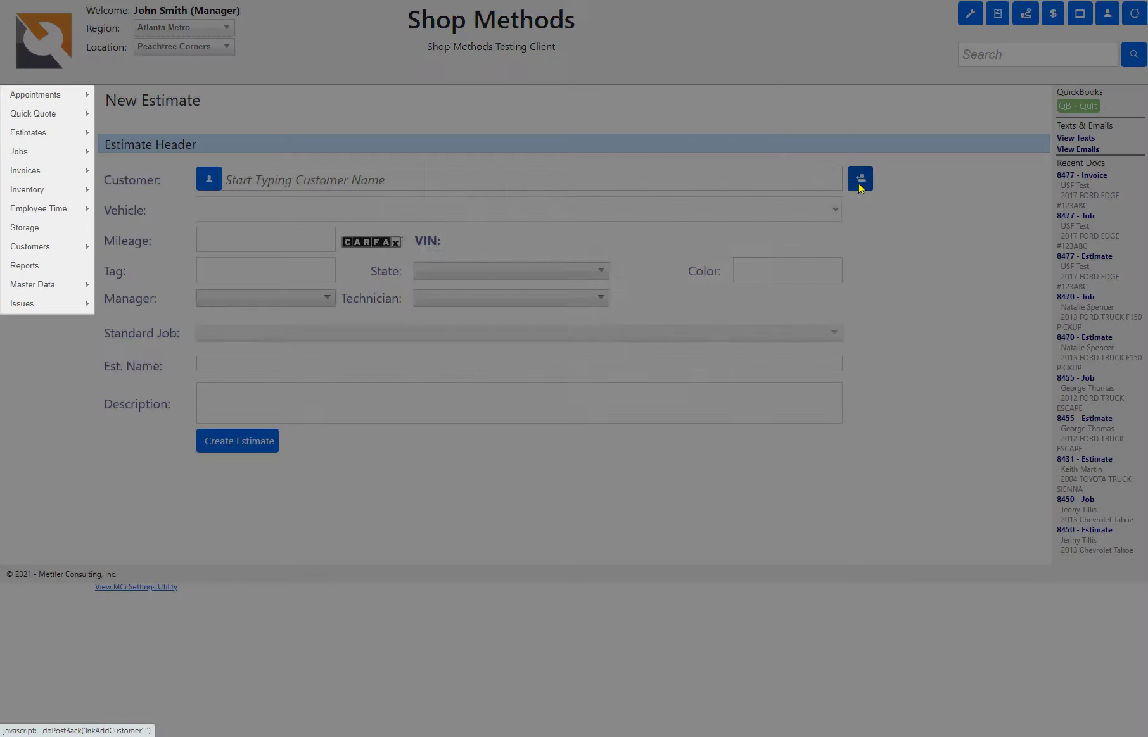
pyautogui.click(538, 87)
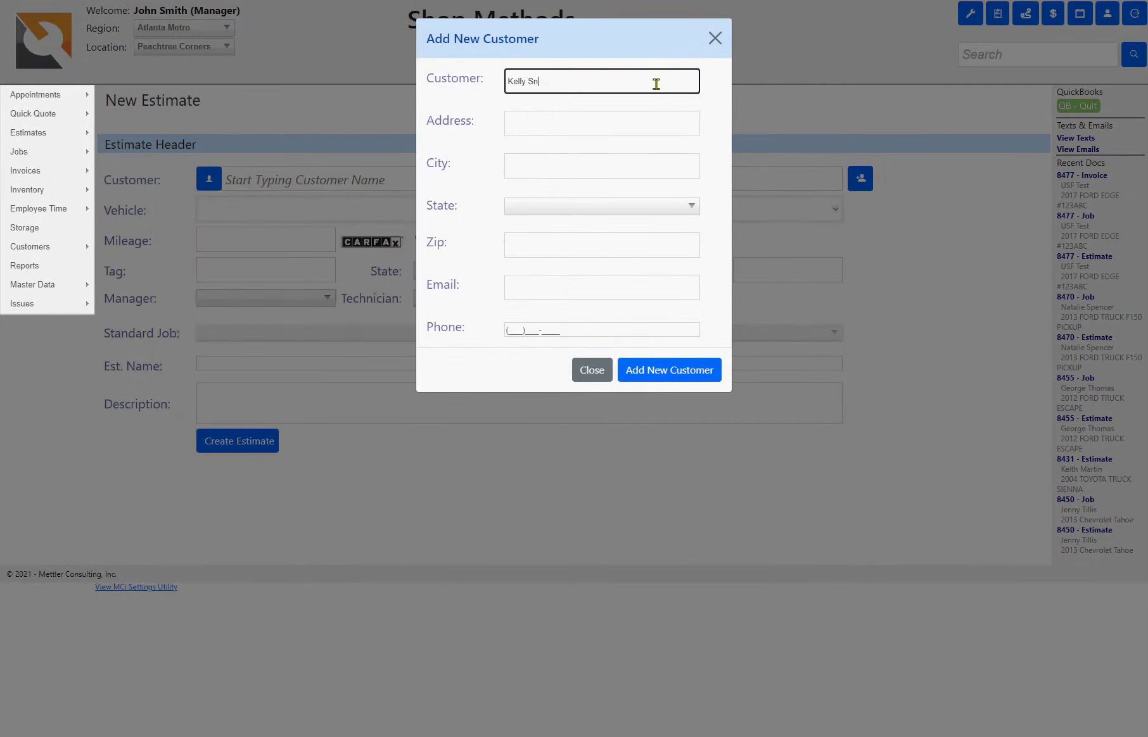
pyautogui.press('Tab')
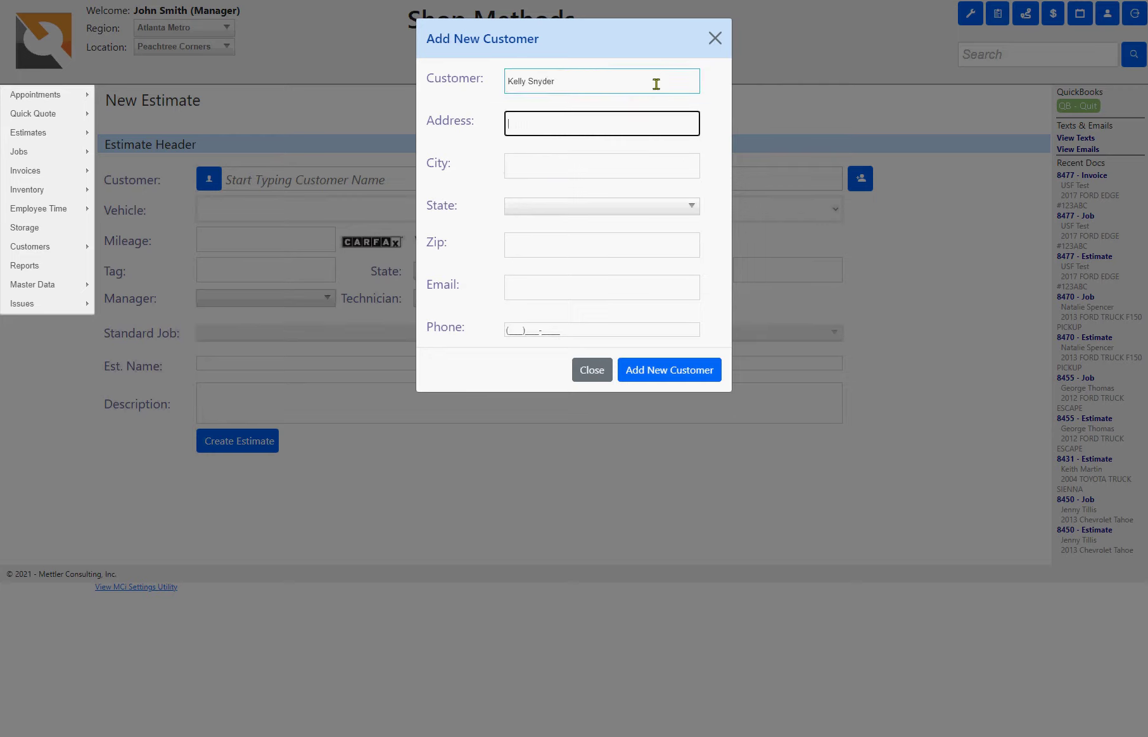
pyautogui.press('Down')
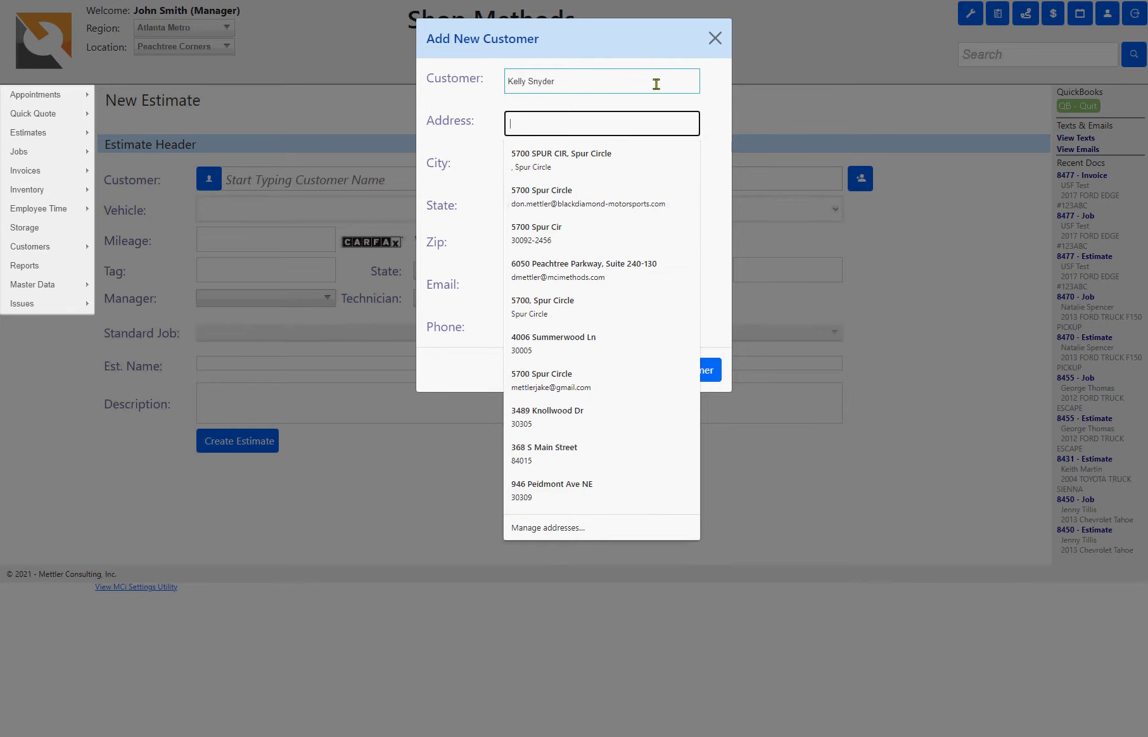
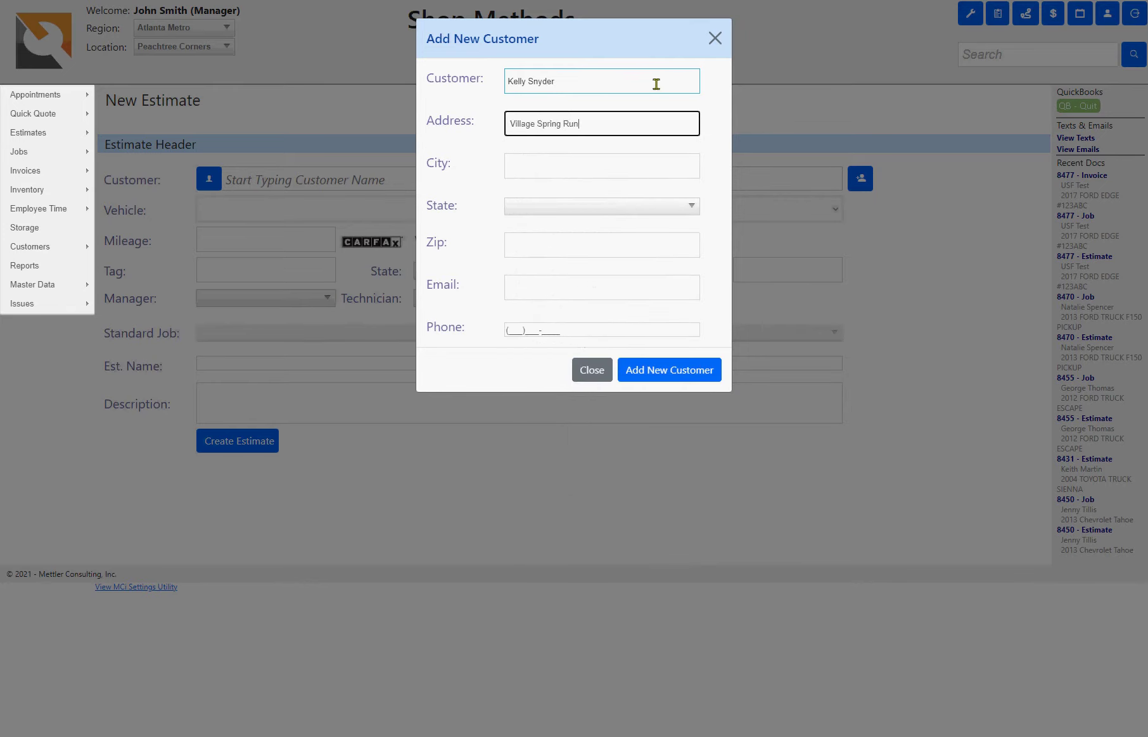
pyautogui.press('Tab')
pyautogui.hotkey('shift', 'Tab')
pyautogui.press('Home')
# - Fill in the customer's city, state and zip code
pyautogui.press('Tab')
pyautogui.write('Atlanta')
pyautogui.press('Down')
pyautogui.press('Tab')
pyautogui.write('30030')
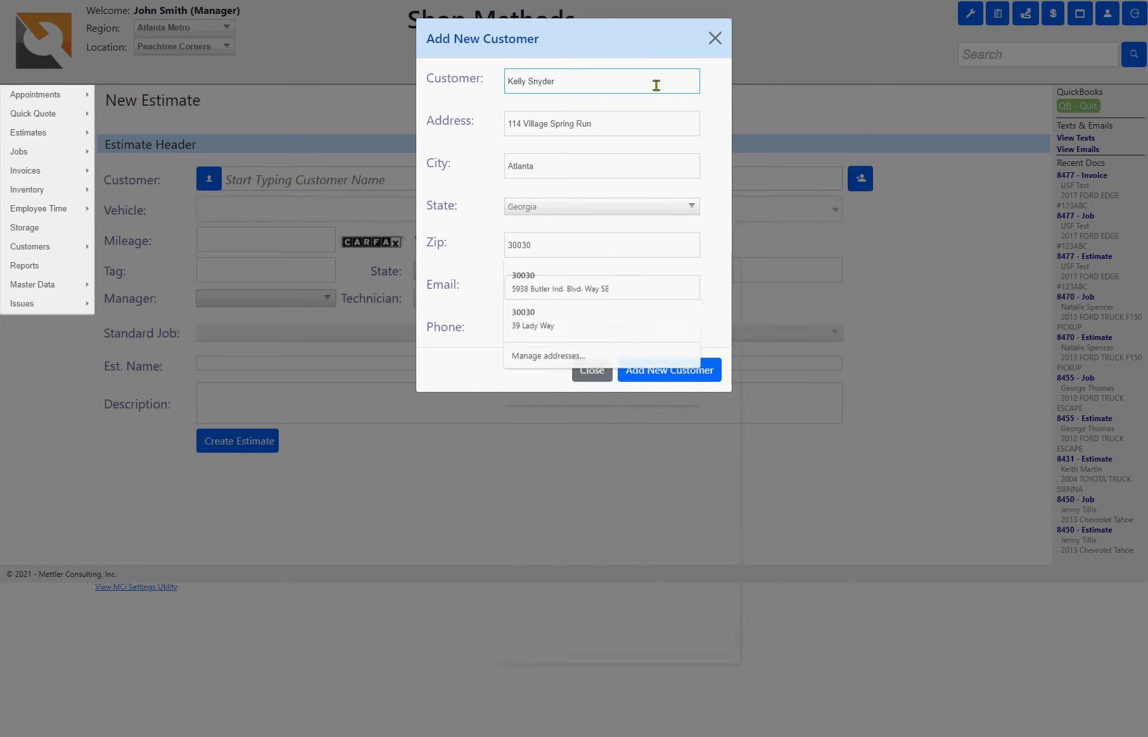
# - Enter the customer's e-mail and phone number, then save the new customer
pyautogui.press('Tab')
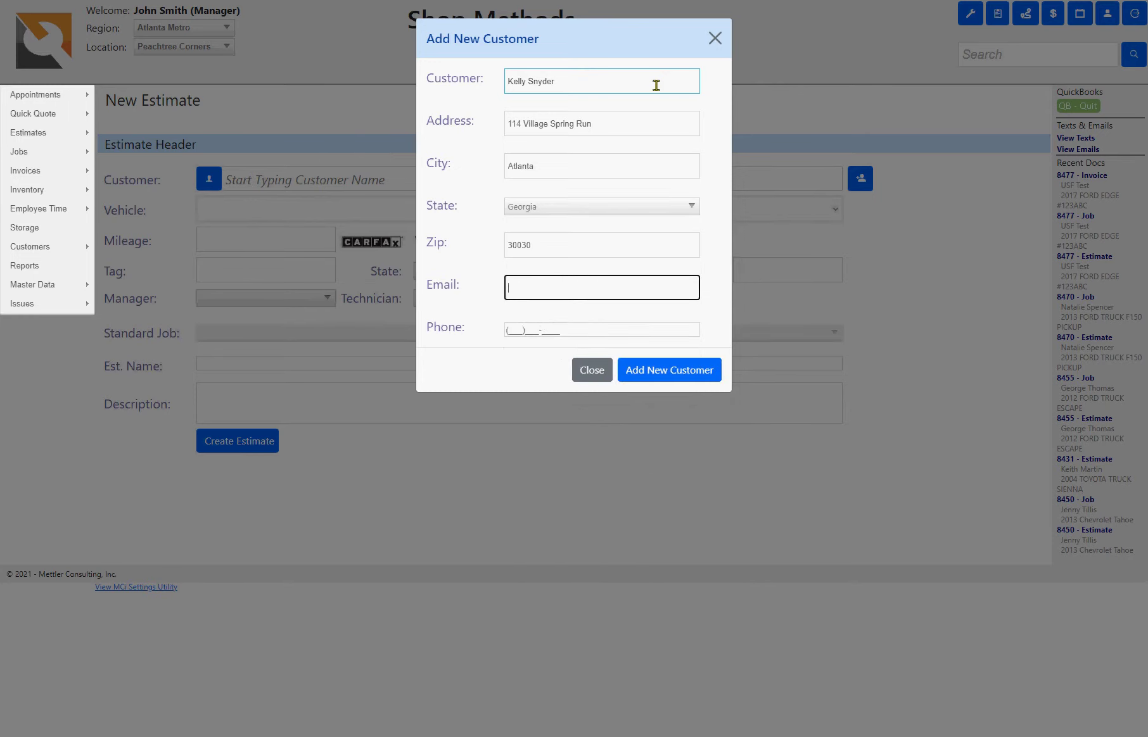
pyautogui.write('dm')
pyautogui.press('Down')
pyautogui.press('Tab')
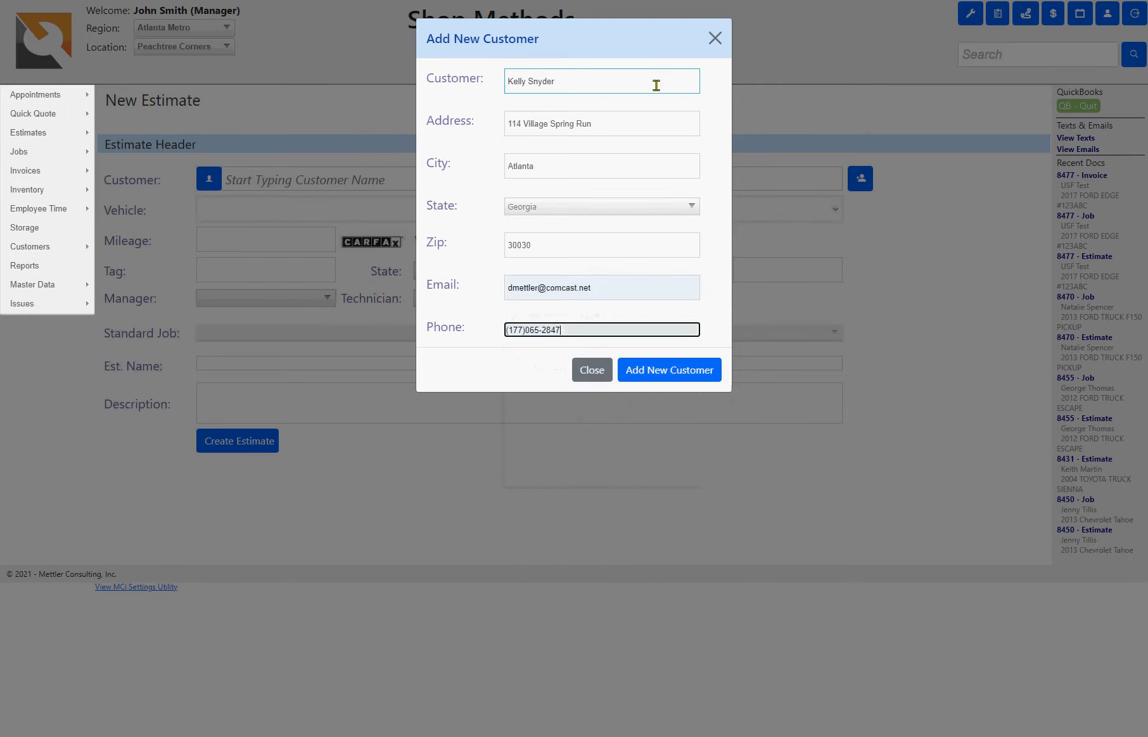
pyautogui.hotkey('ctrl', 'a')
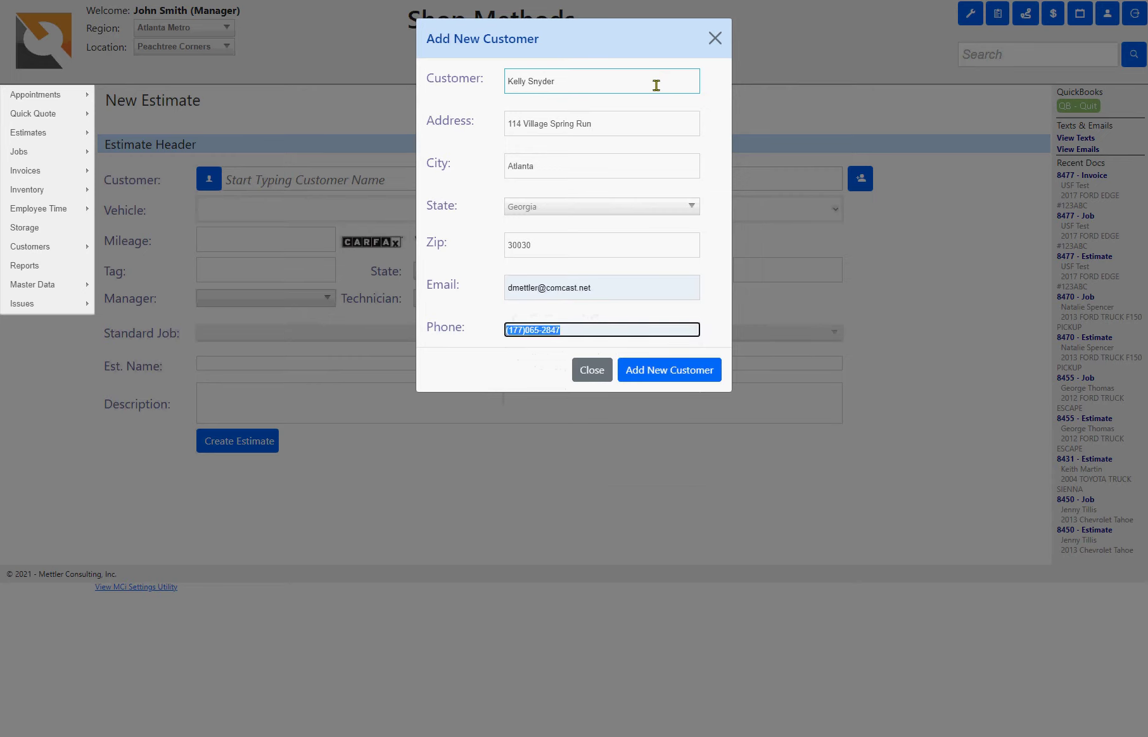
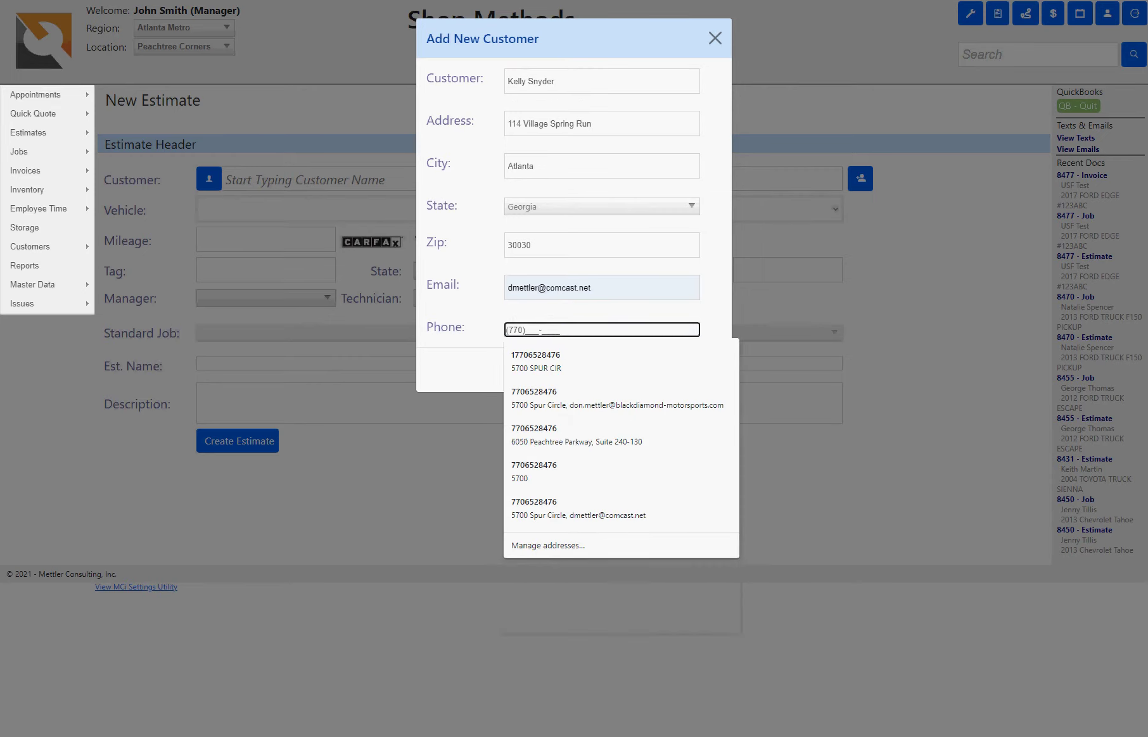
pyautogui.click(606, 413)
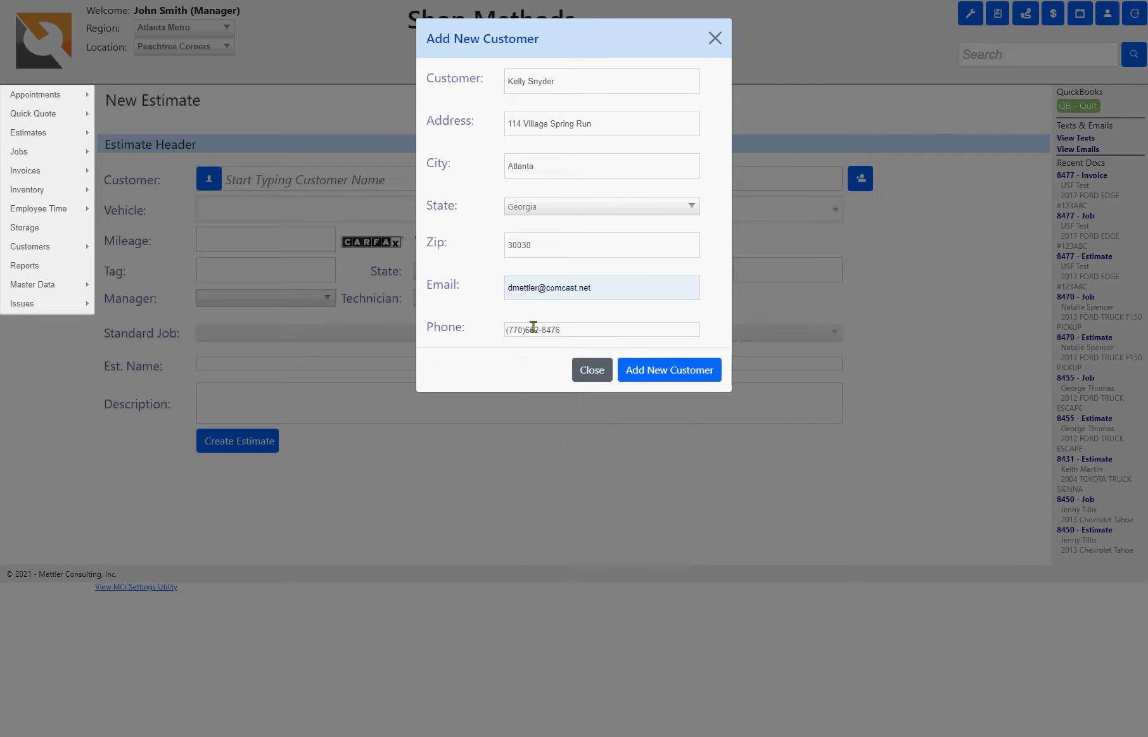
pyautogui.click(667, 380)
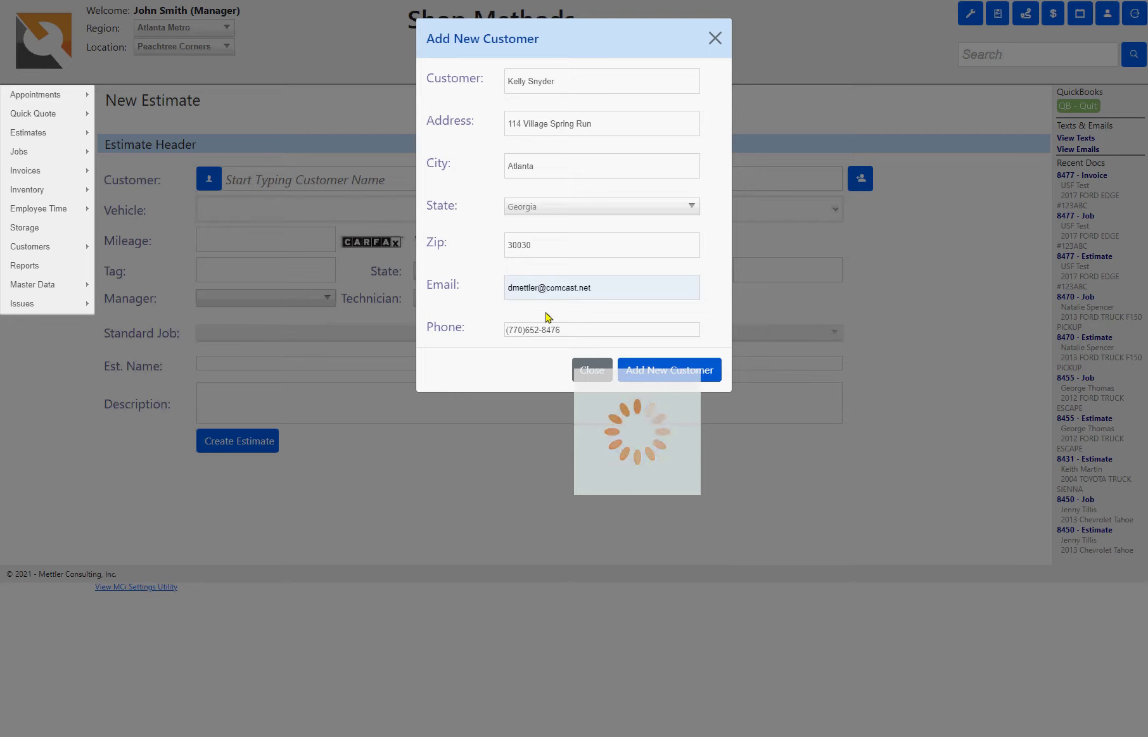
# - Check the customer's vehicle list and open the add-by-VIN-or-licence-plate lookup
pyautogui.click(513, 290)
pyautogui.click(511, 378)
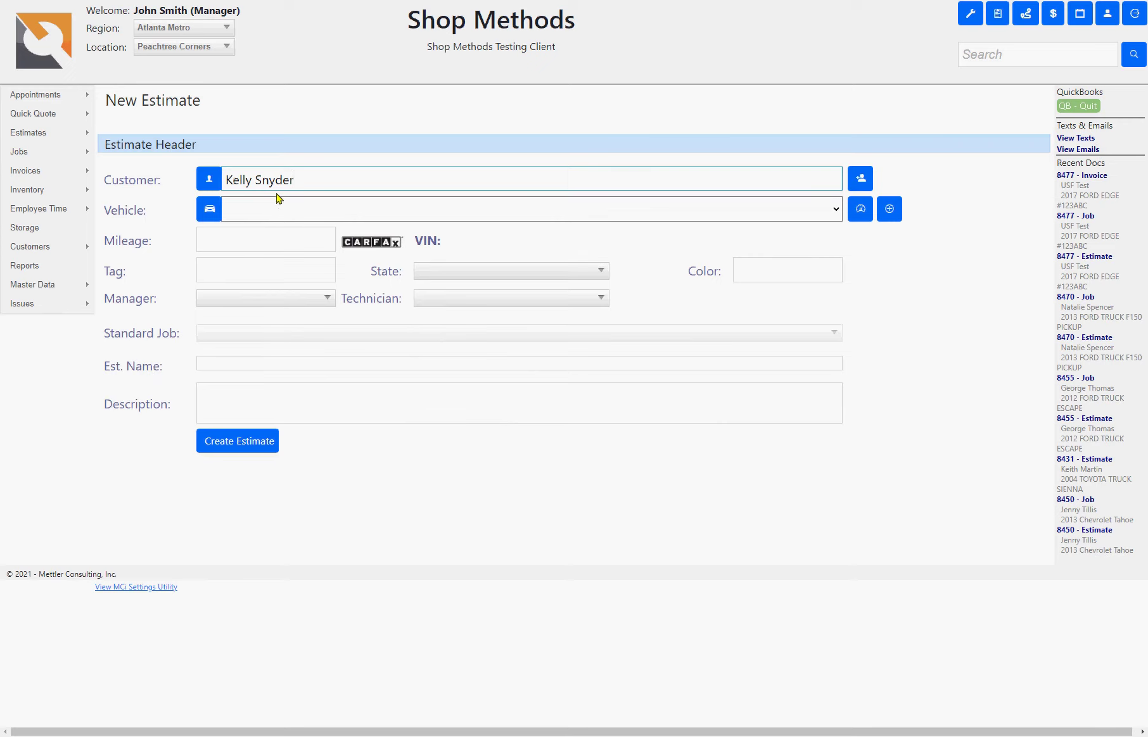
pyautogui.click(257, 218)
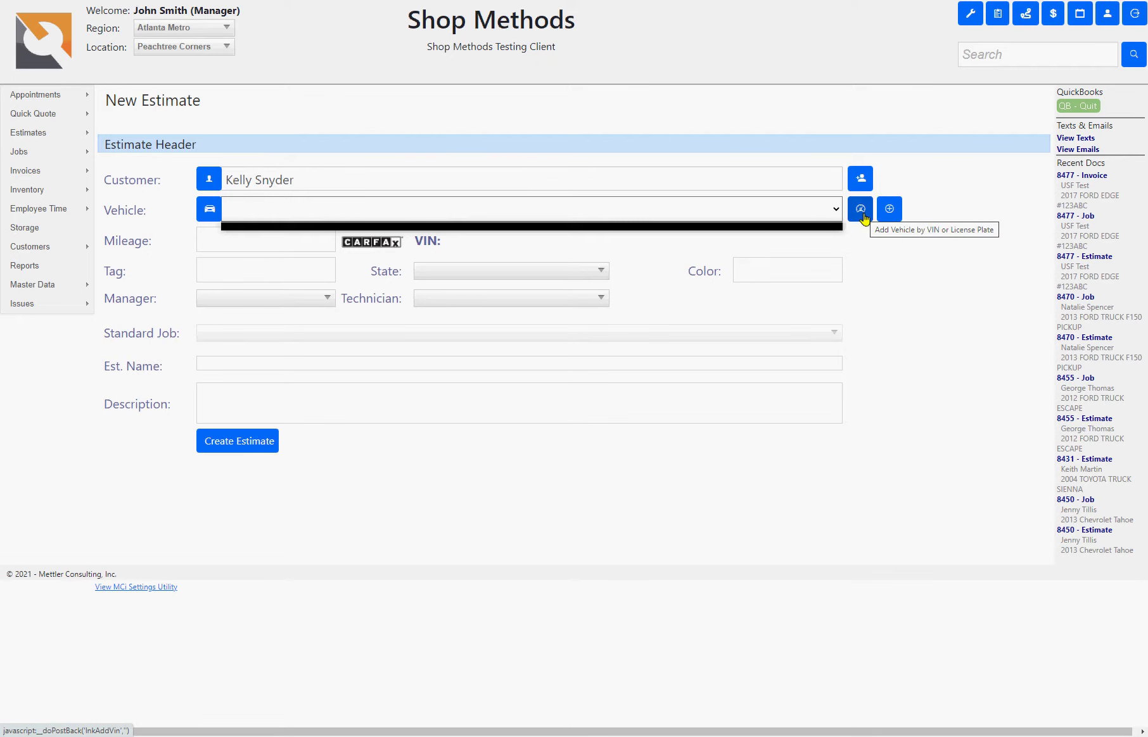
pyautogui.click(861, 215)
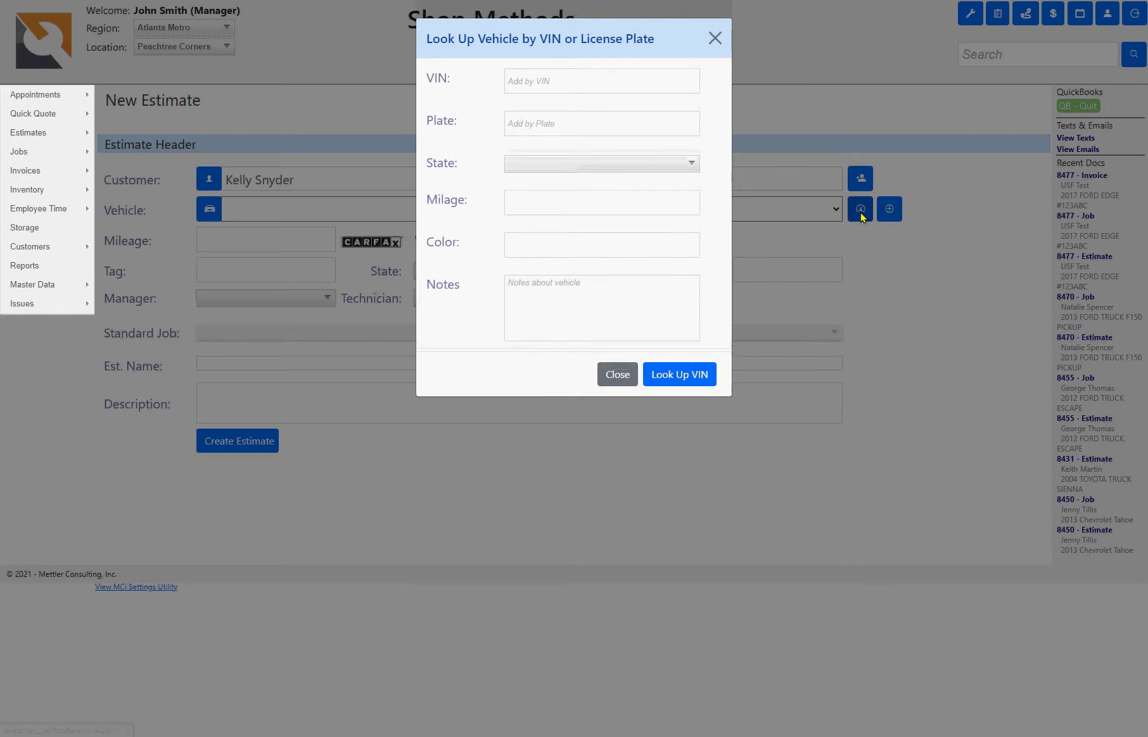
# - Enter the vehicle's licence plate in the lookup and set its state to Georgia
pyautogui.click(520, 77)
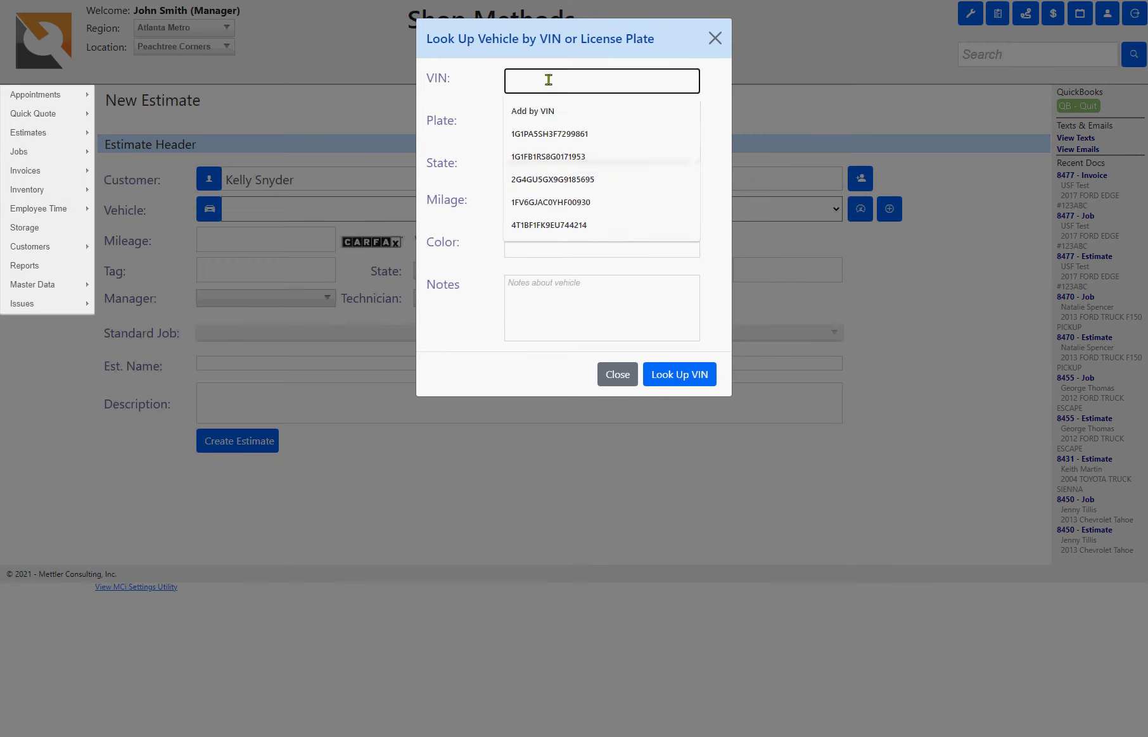
pyautogui.click(561, 124)
pyautogui.click(533, 164)
pyautogui.click(555, 209)
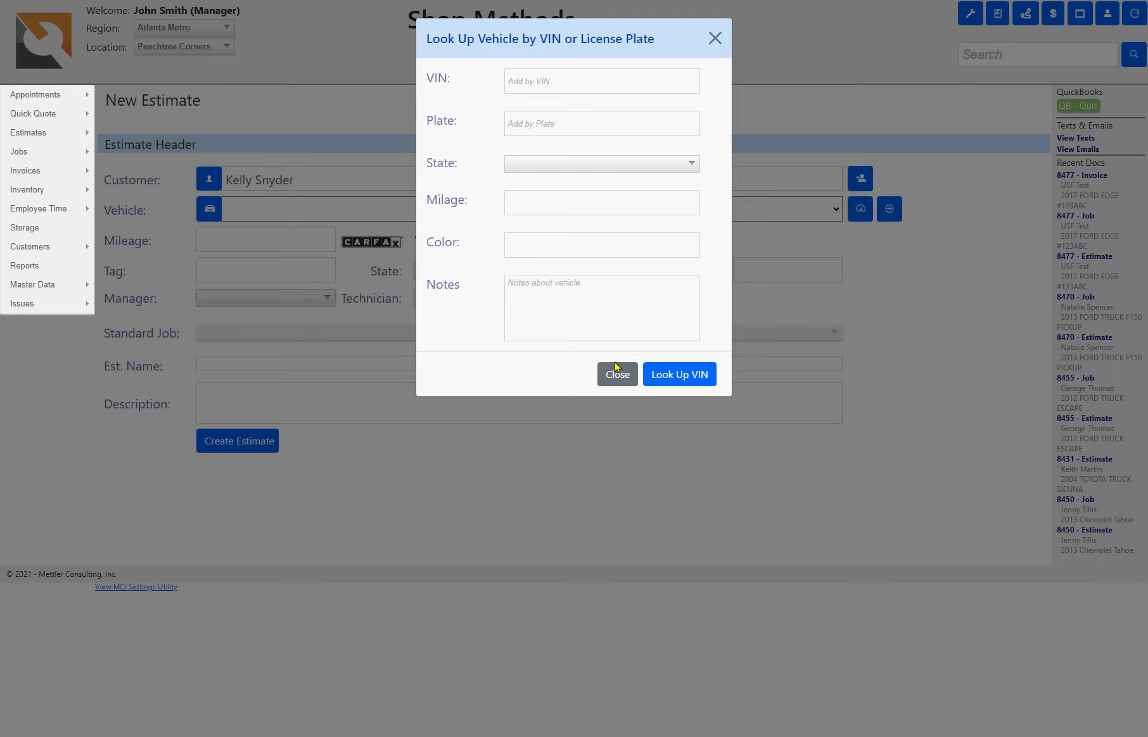
pyautogui.click(556, 122)
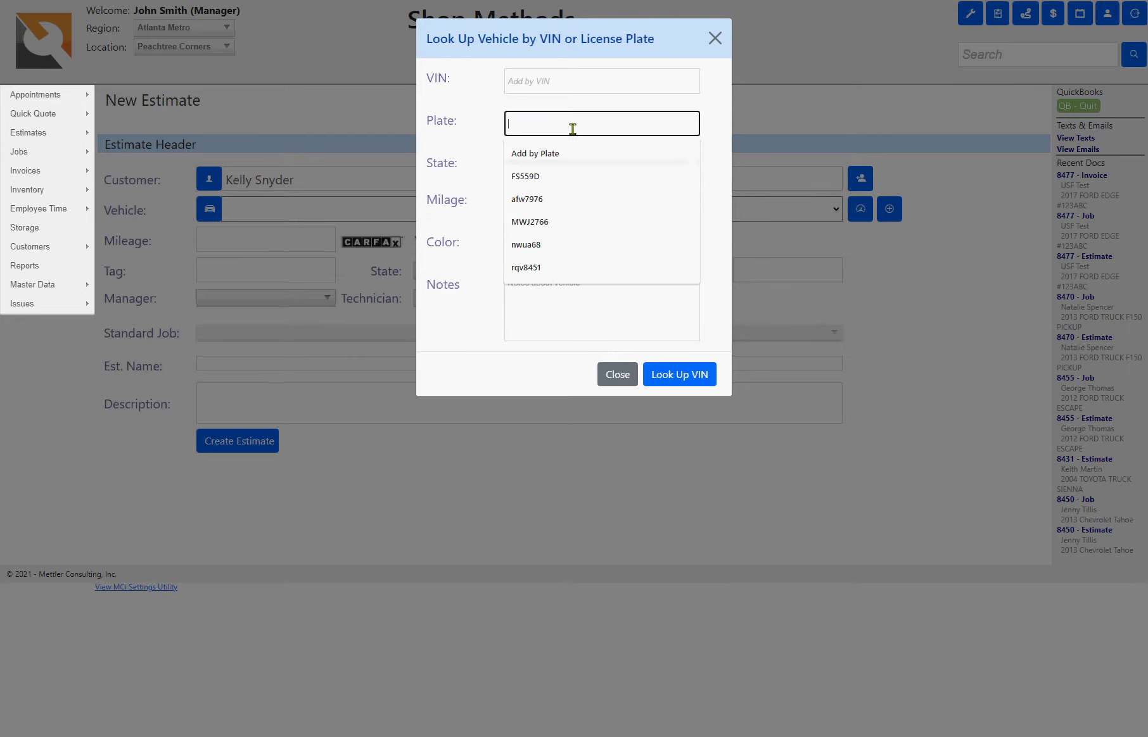
pyautogui.click(551, 176)
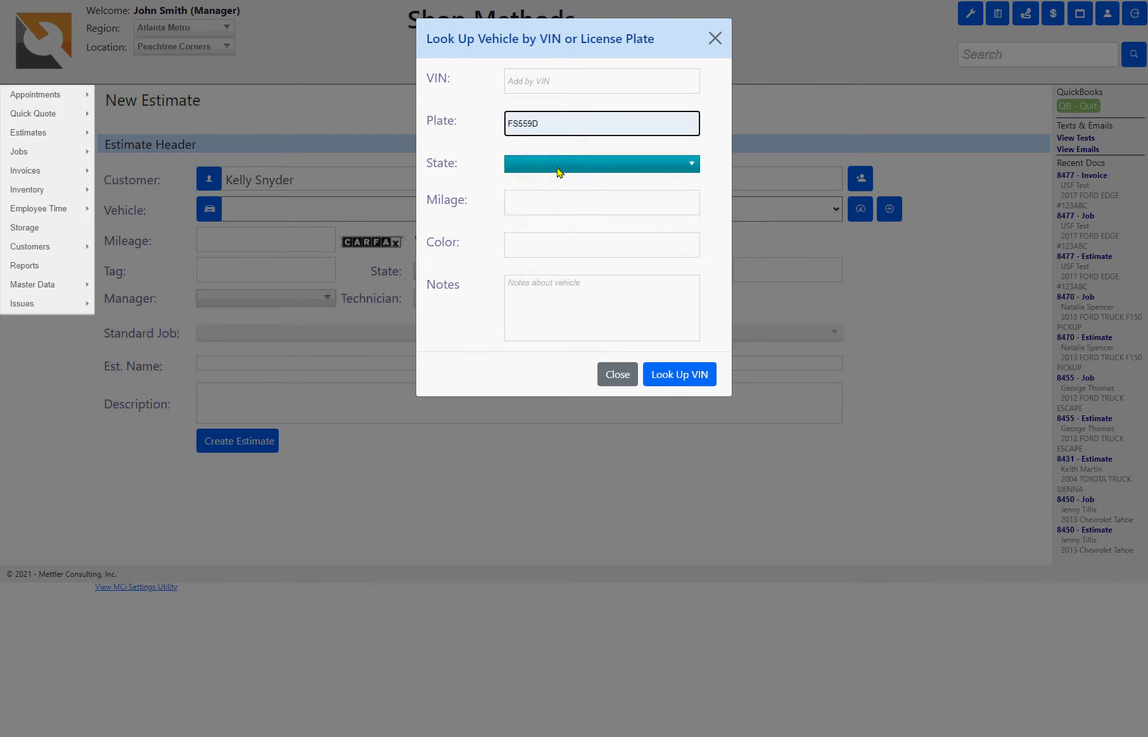
pyautogui.click(558, 166)
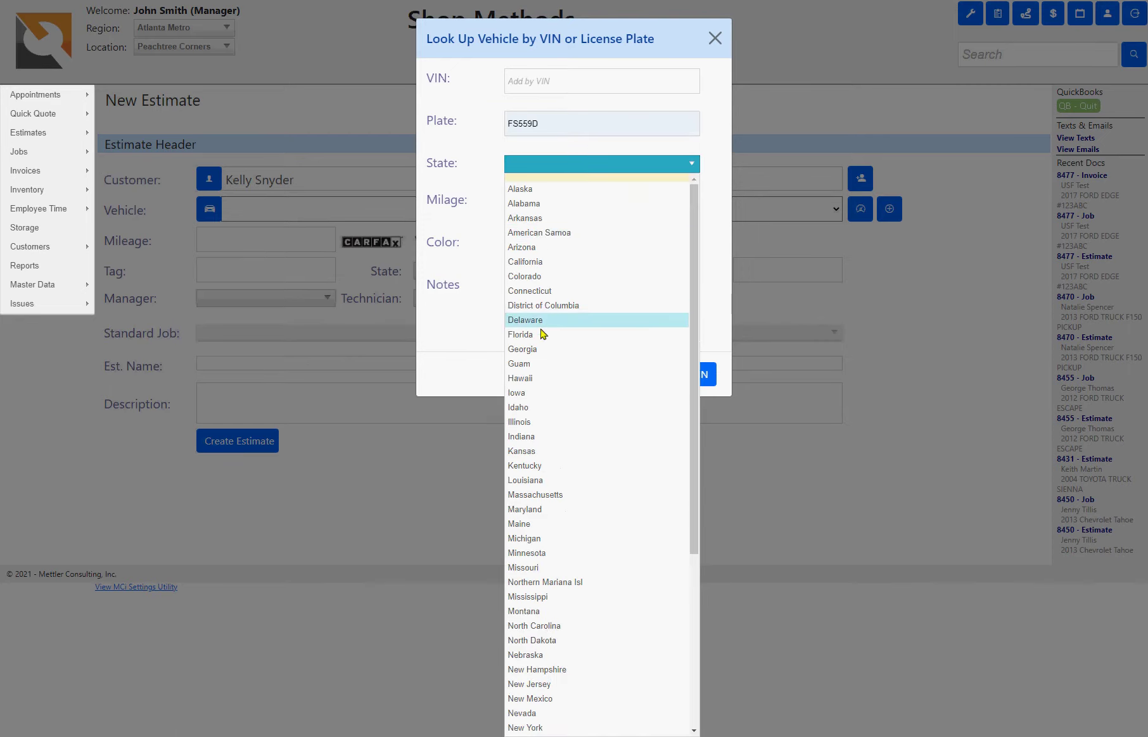
pyautogui.click(541, 350)
# - Set mileage 175,800 and colour Silver, then look up the 2004 Toyota Sienna
pyautogui.click(525, 200)
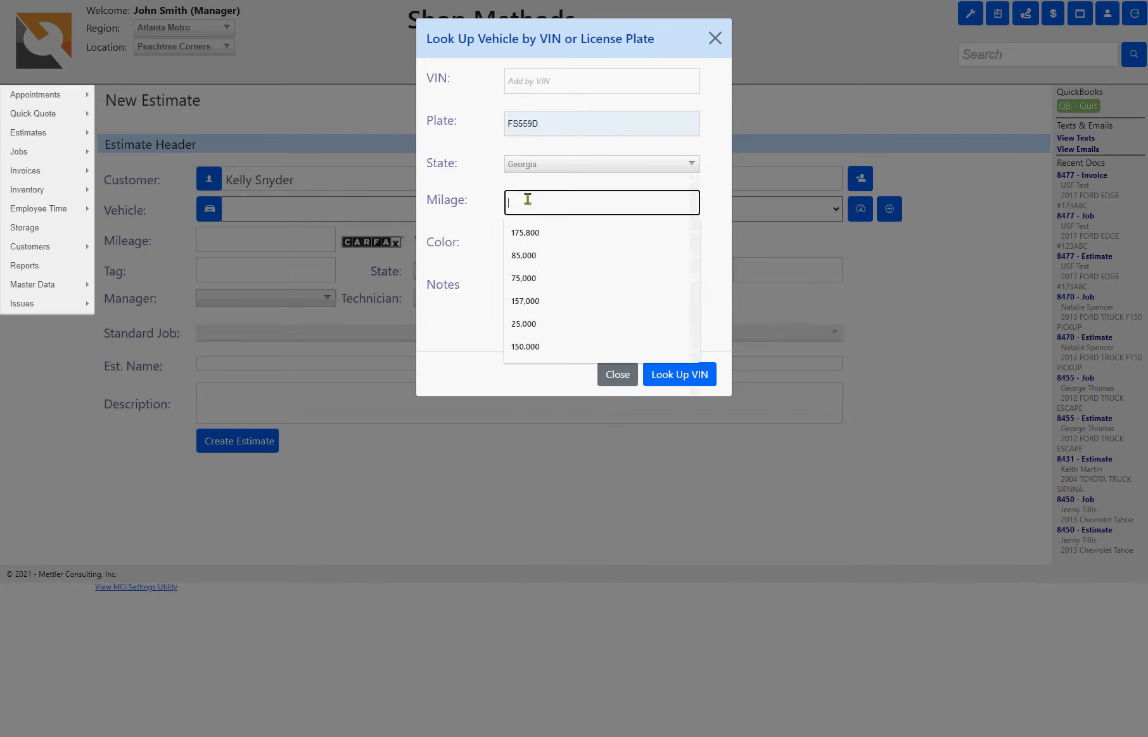
pyautogui.click(533, 233)
pyautogui.click(535, 247)
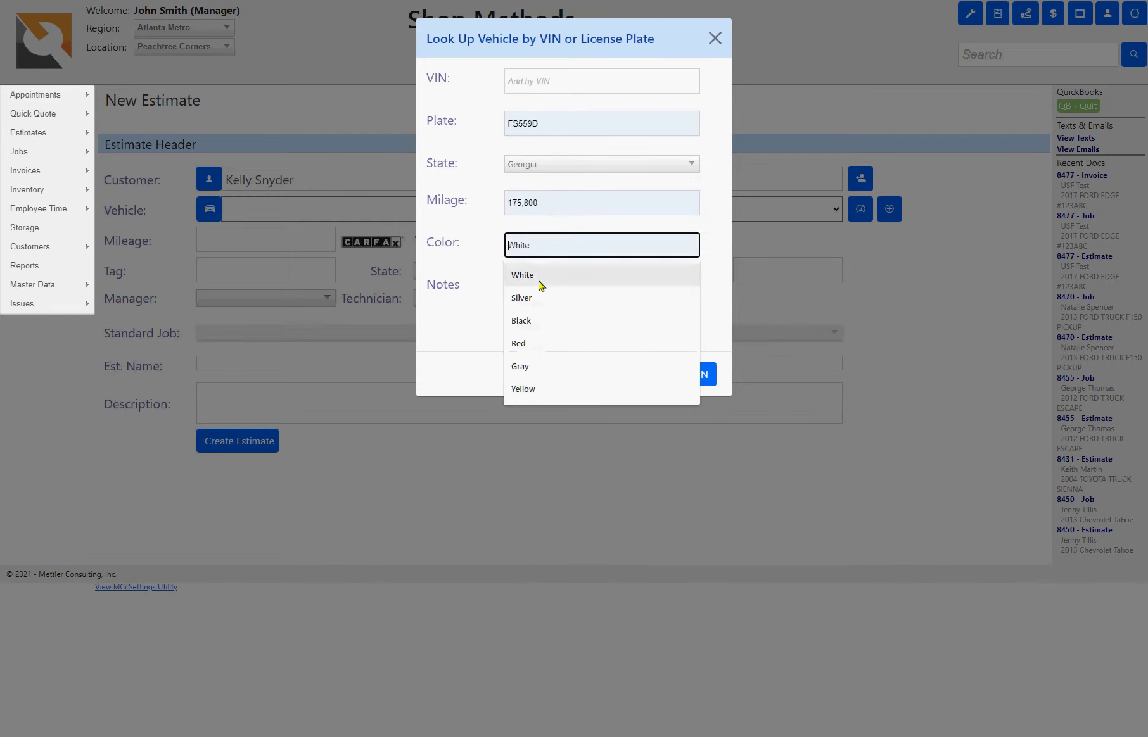
pyautogui.click(538, 306)
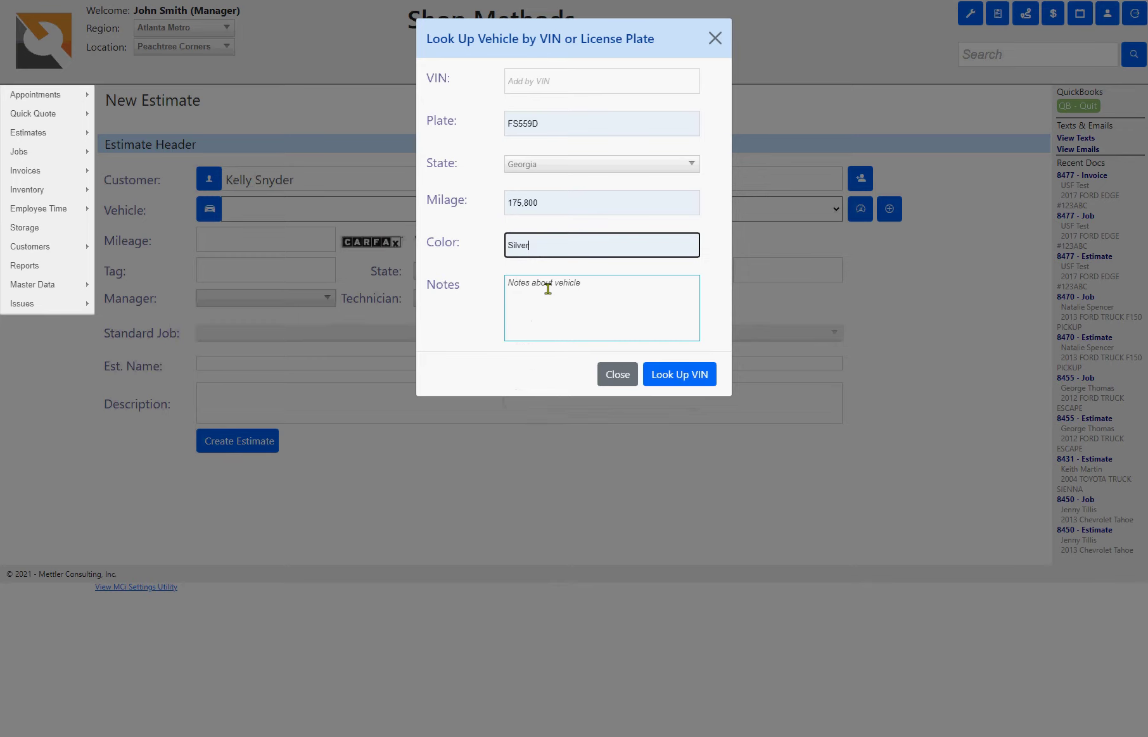
pyautogui.click(671, 379)
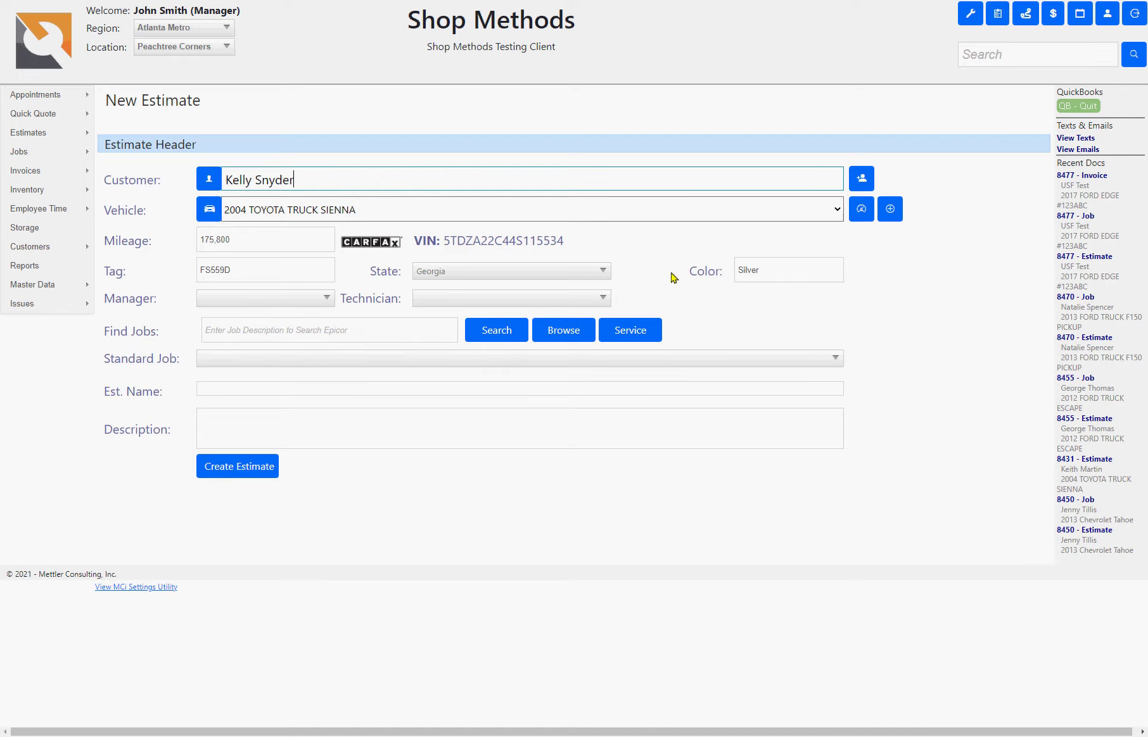
# - Review the Sienna's CARFAX service history
pyautogui.click(374, 250)
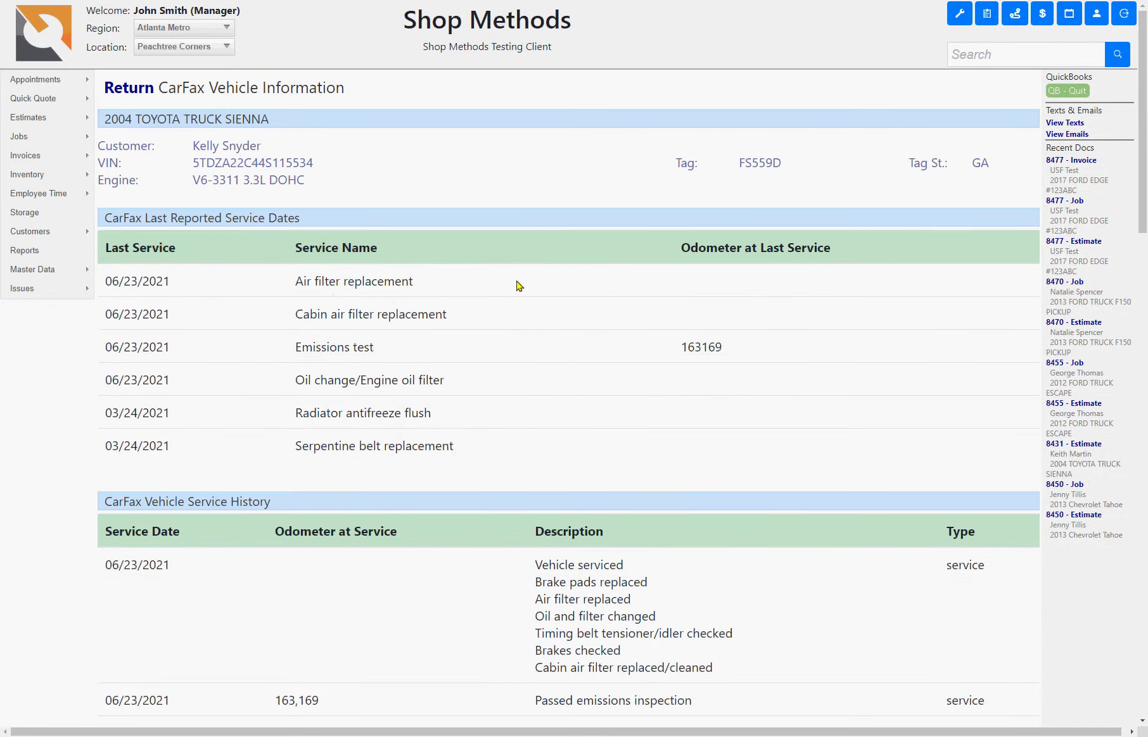
pyautogui.scroll(-10, 534, 322)
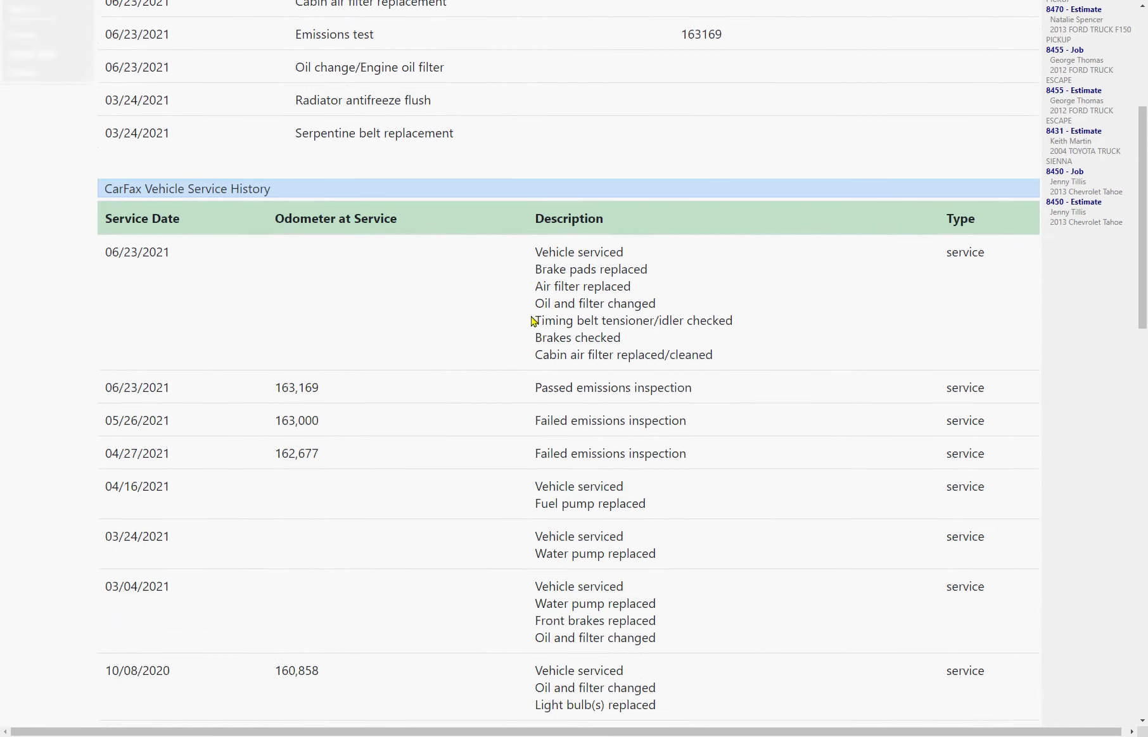
pyautogui.scroll(10, 530, 317)
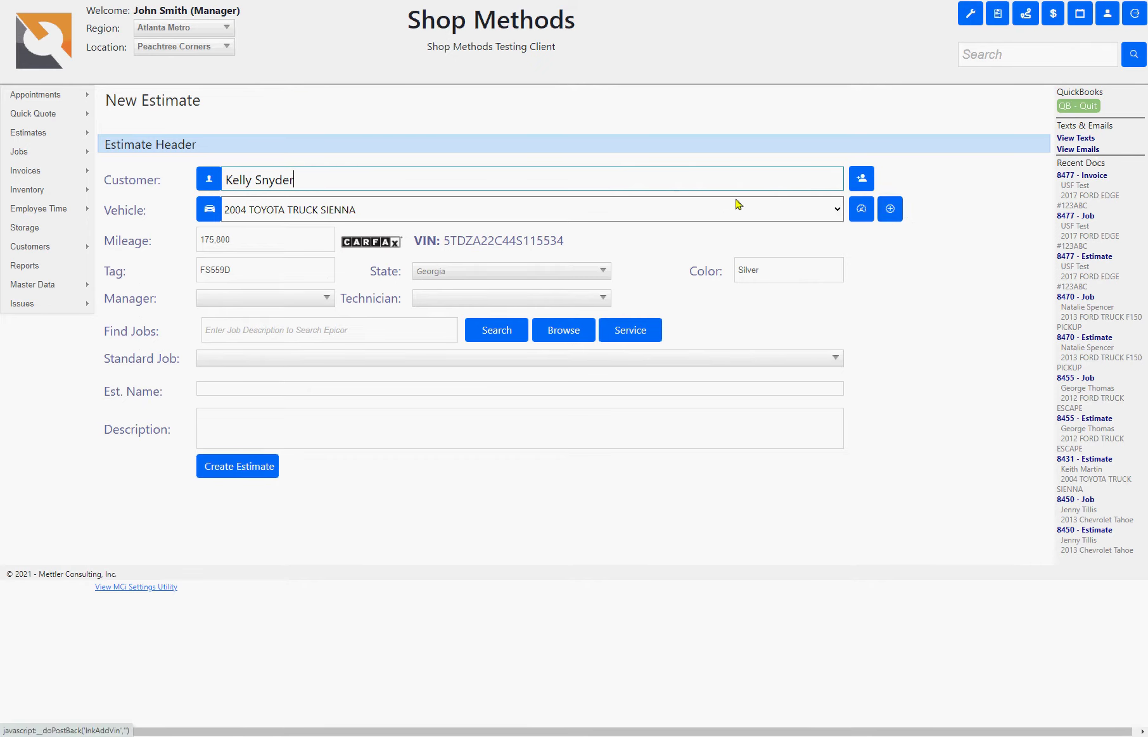
# - Add a new vehicle with its VIN, type Trailer, year 2005 and make Trailer King
pyautogui.click(884, 217)
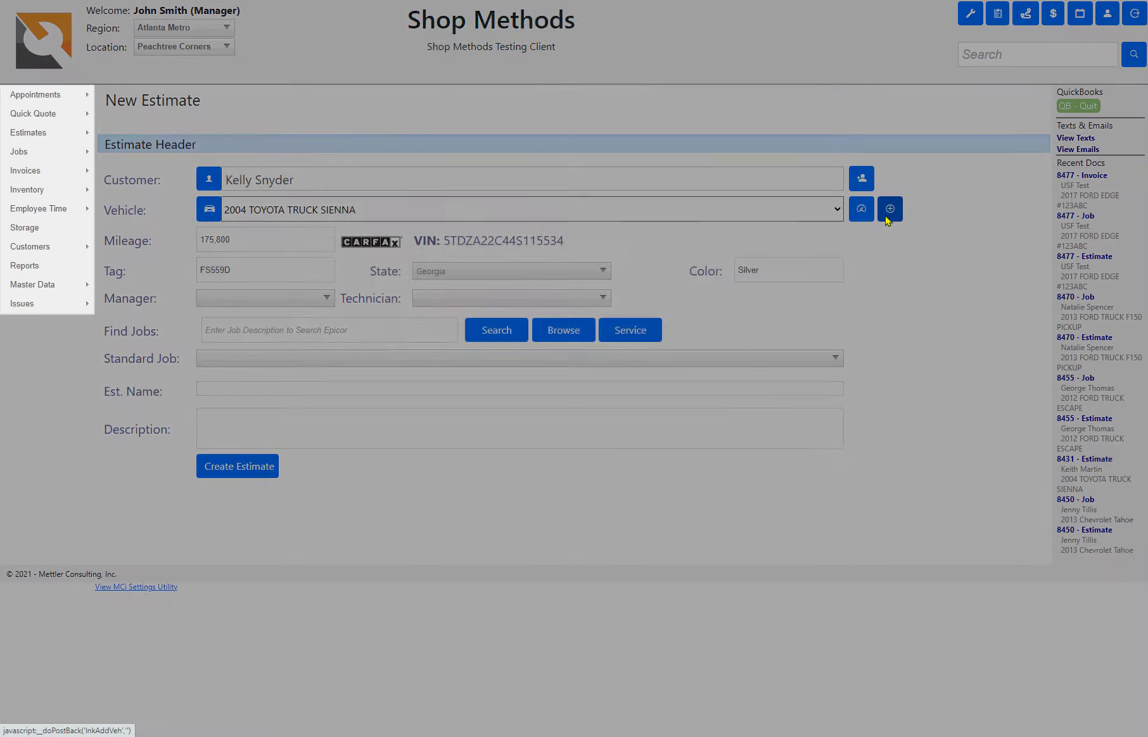
pyautogui.click(495, 76)
pyautogui.click(483, 75)
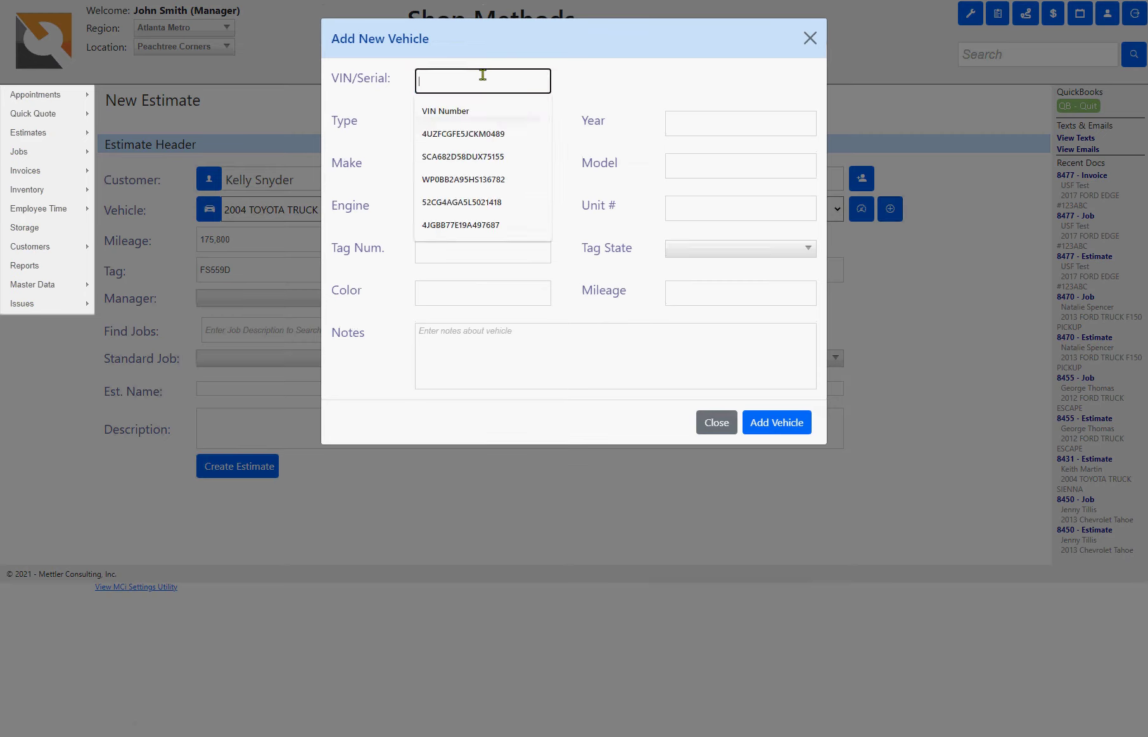
pyautogui.write('P59494')
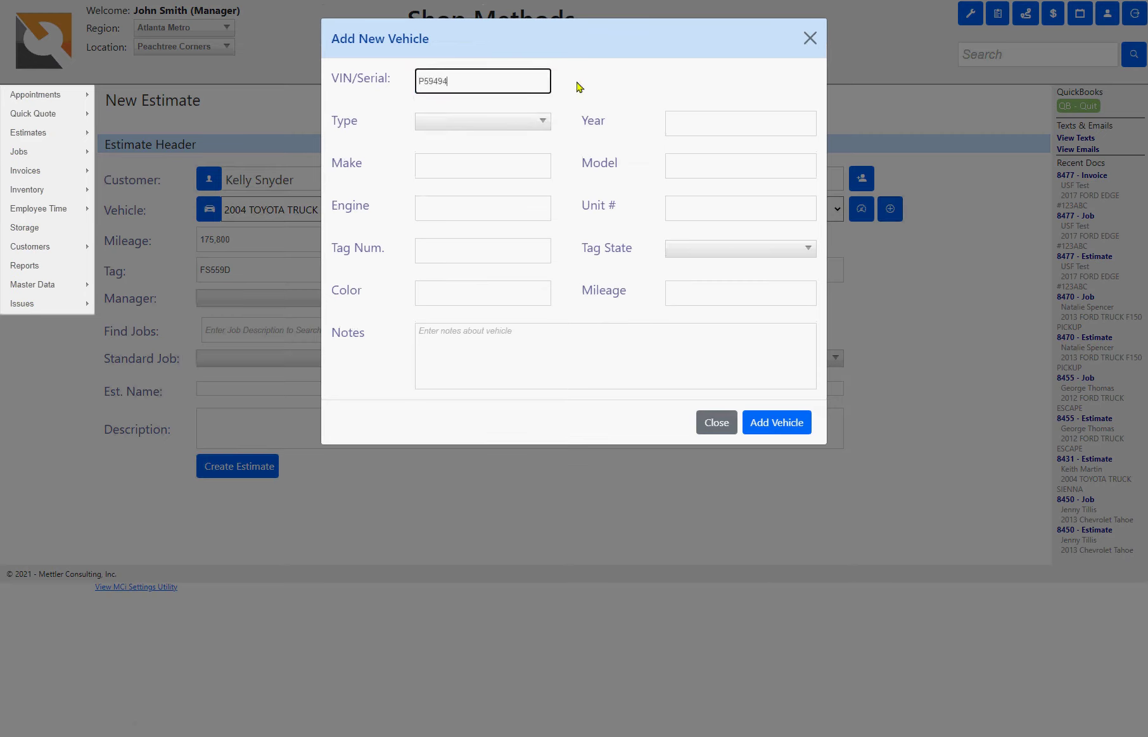
pyautogui.press('Tab')
pyautogui.press('t')
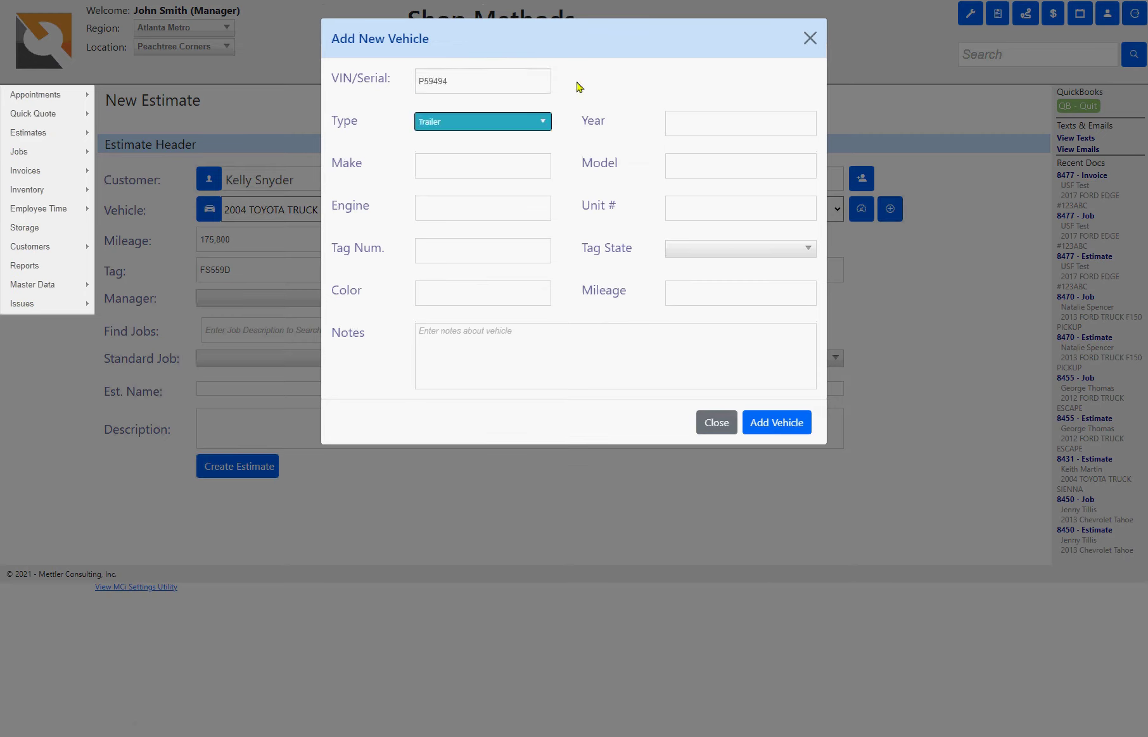
pyautogui.press('Tab')
pyautogui.write('2005')
pyautogui.press('Tab')
pyautogui.write('Trailer')
pyautogui.press('Down')
pyautogui.press('Tab')
# - Set model RX35, unit 2555, the tag number, Georgia tag state and Black colour, then save
pyautogui.write('RX')
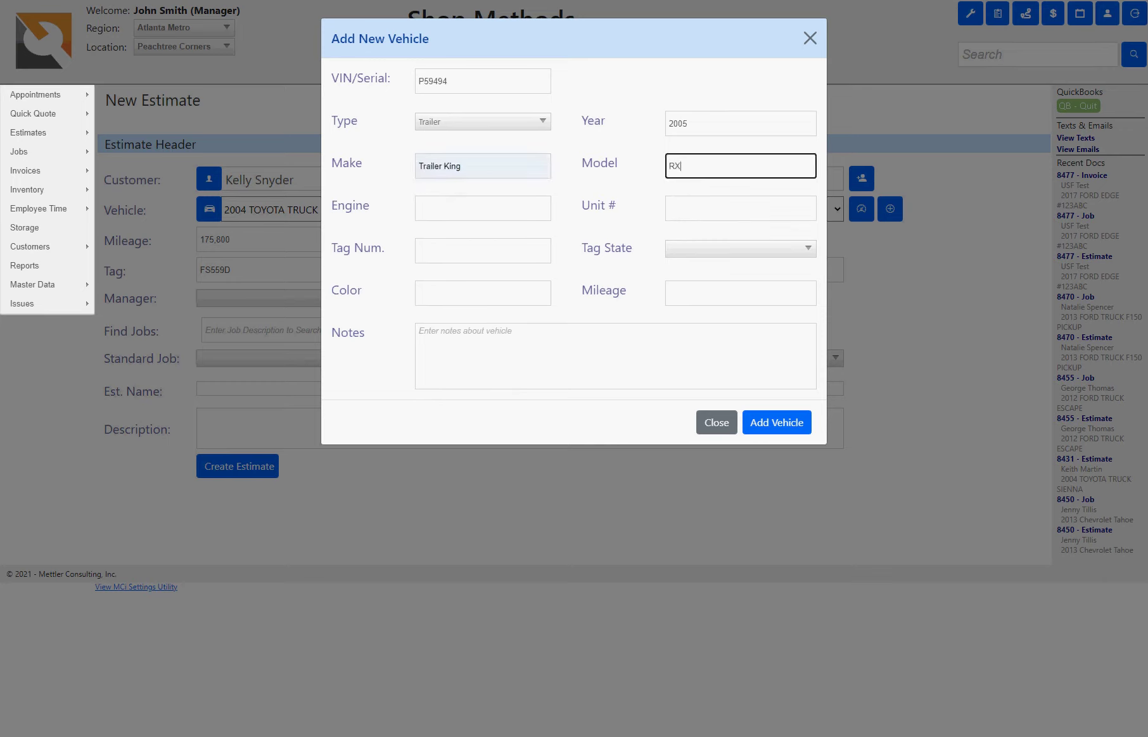
pyautogui.press('Tab')
pyautogui.press('Tab')
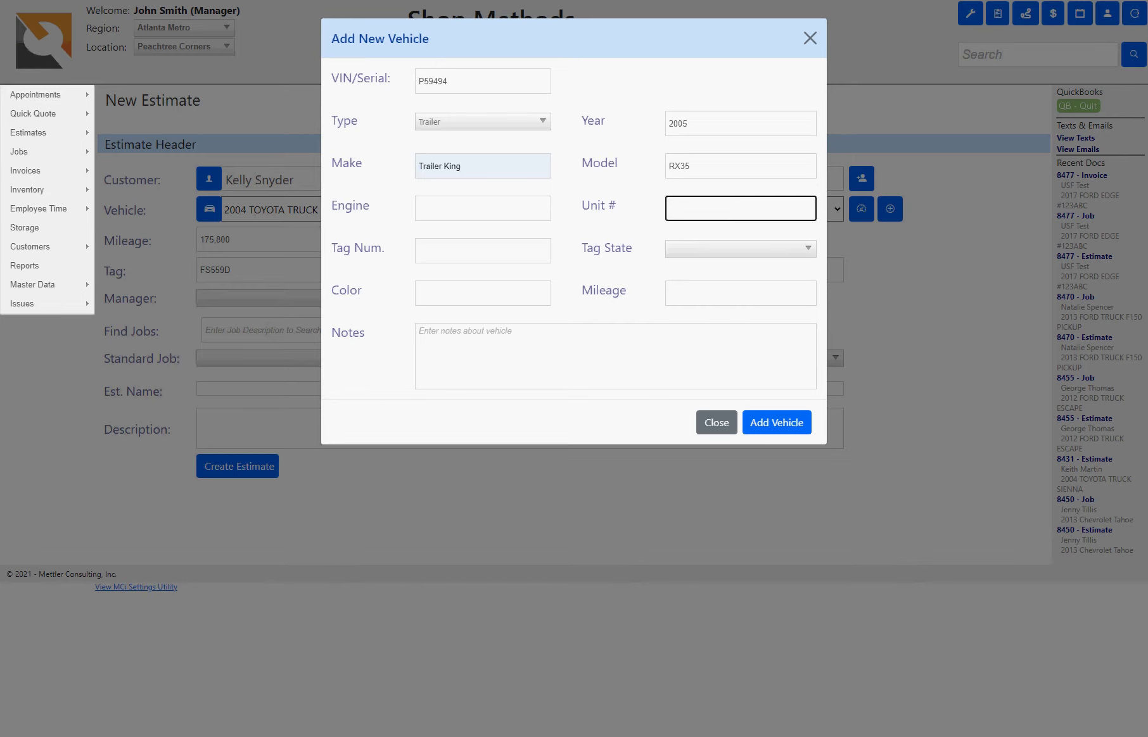
pyautogui.write('2555')
pyautogui.press('Tab')
pyautogui.write('349')
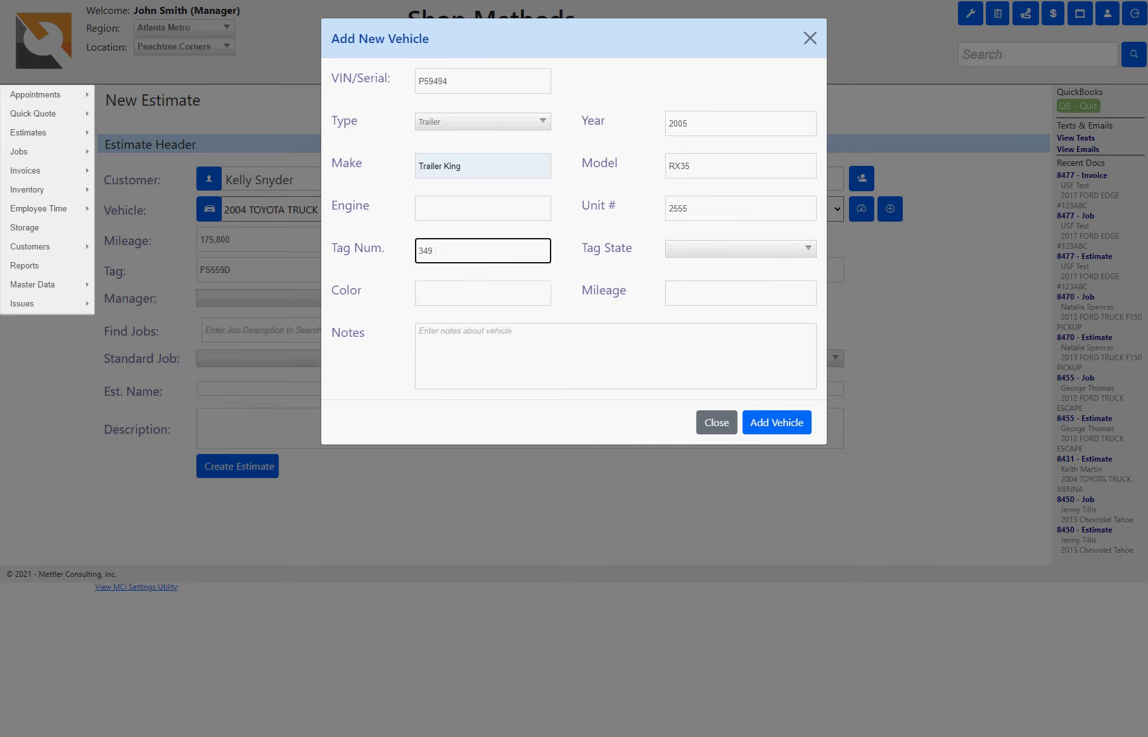
pyautogui.write(' FKK')
pyautogui.press('Tab')
pyautogui.press('g')
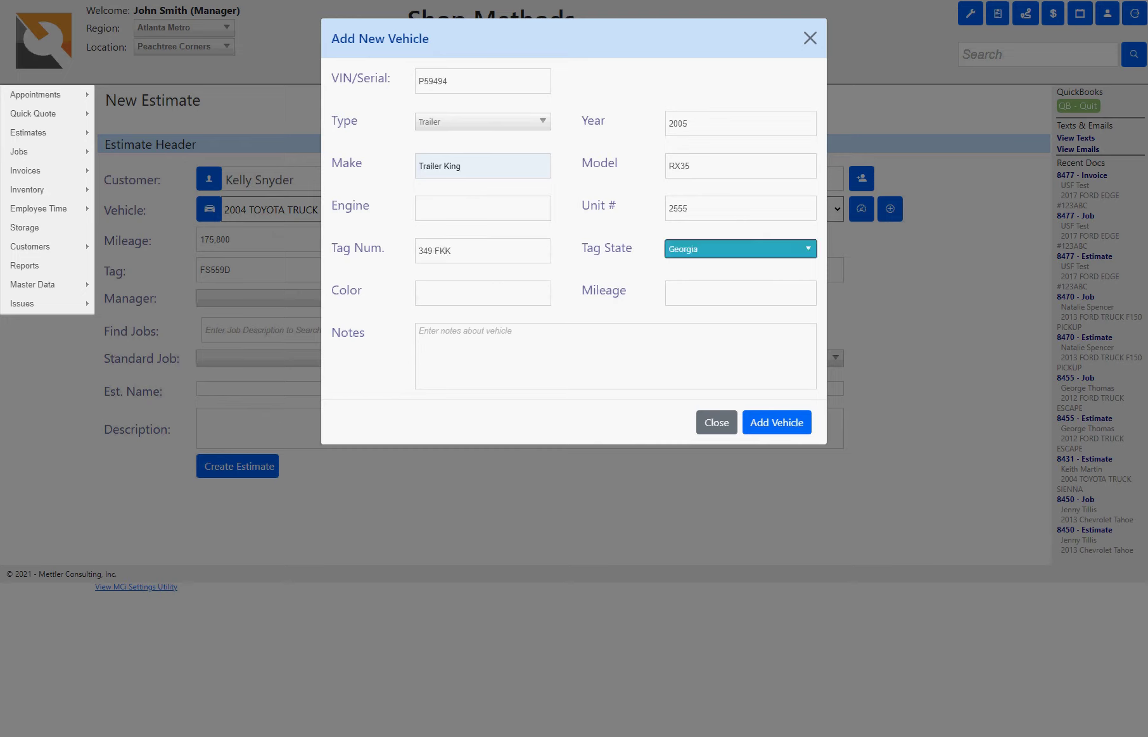
pyautogui.press('Tab')
pyautogui.write('Bl')
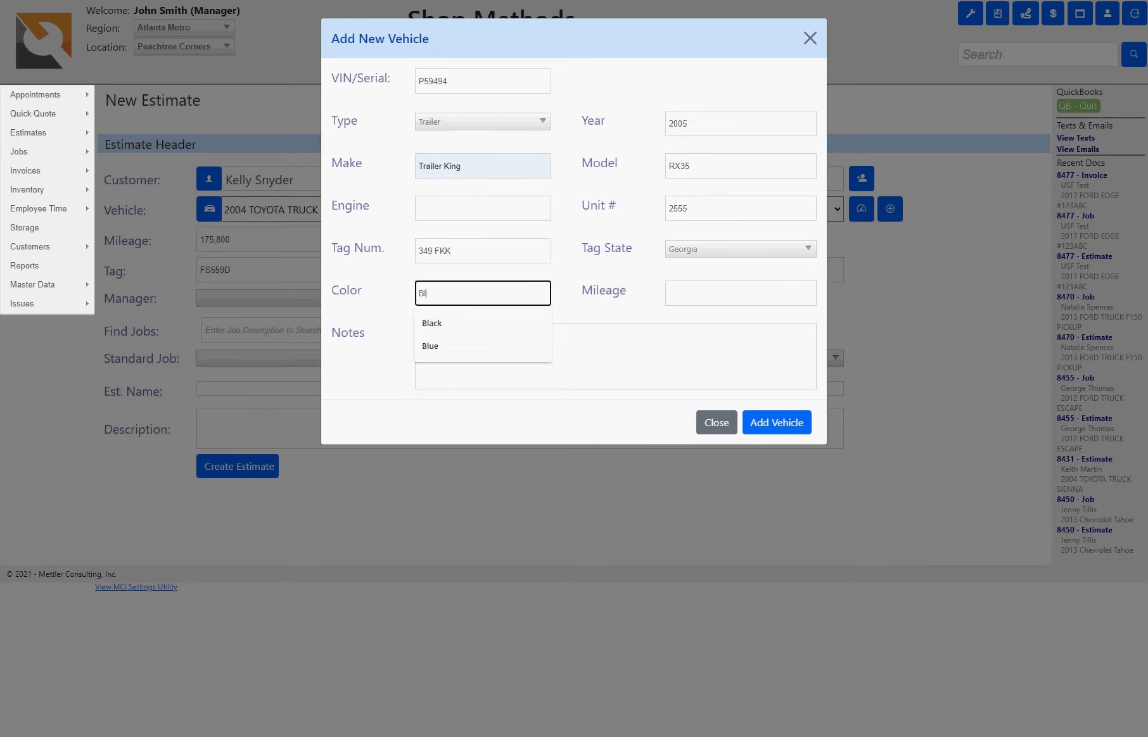
pyautogui.press('Down')
pyautogui.press('Tab')
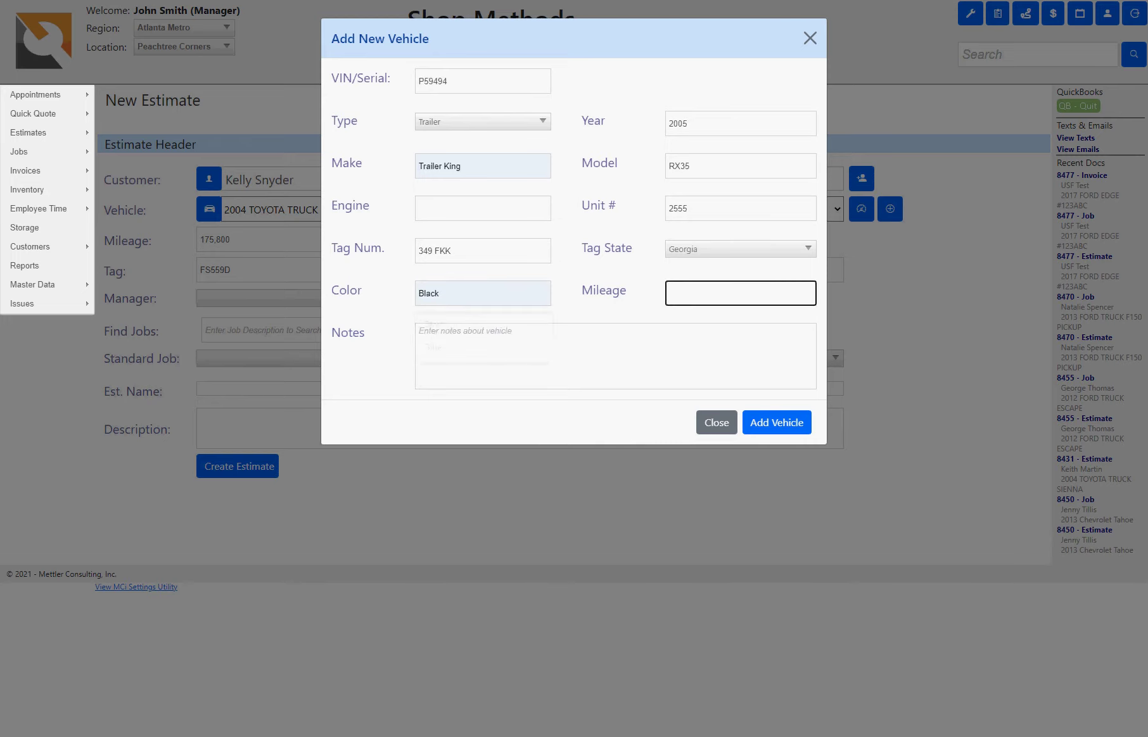
pyautogui.press('Tab')
pyautogui.press('Tab')
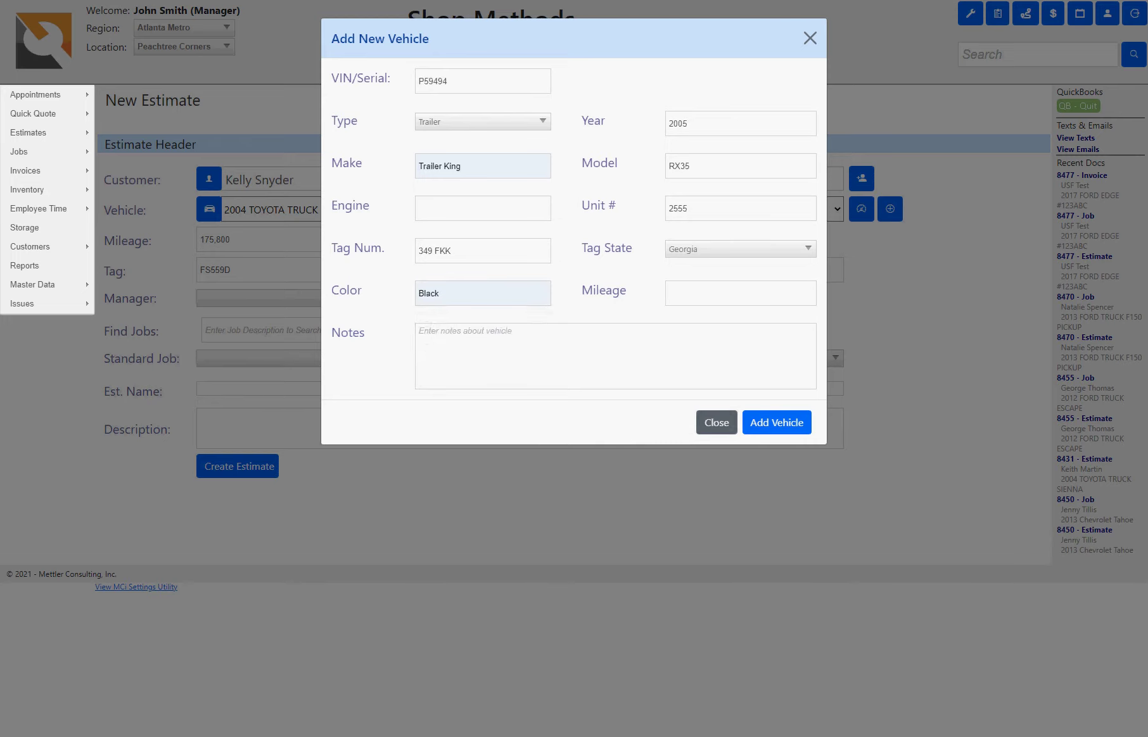
pyautogui.click(769, 424)
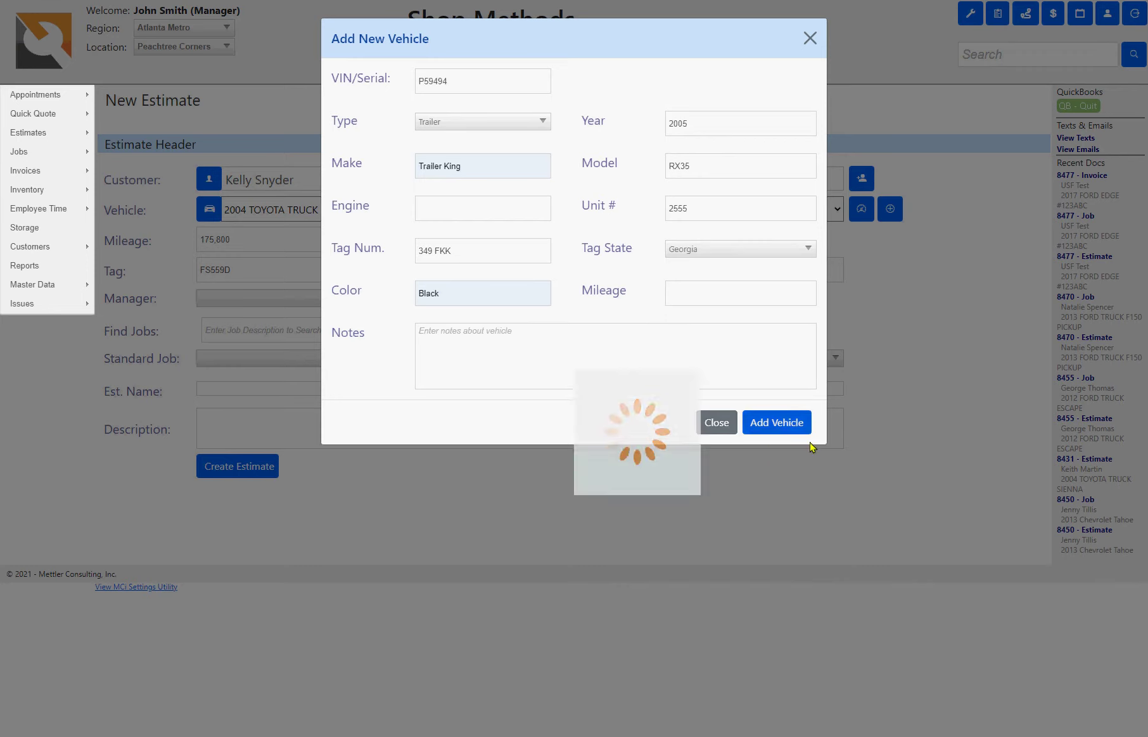
# - Confirm the new trailer stays as the estimate's vehicle
pyautogui.click(792, 357)
pyautogui.click(776, 423)
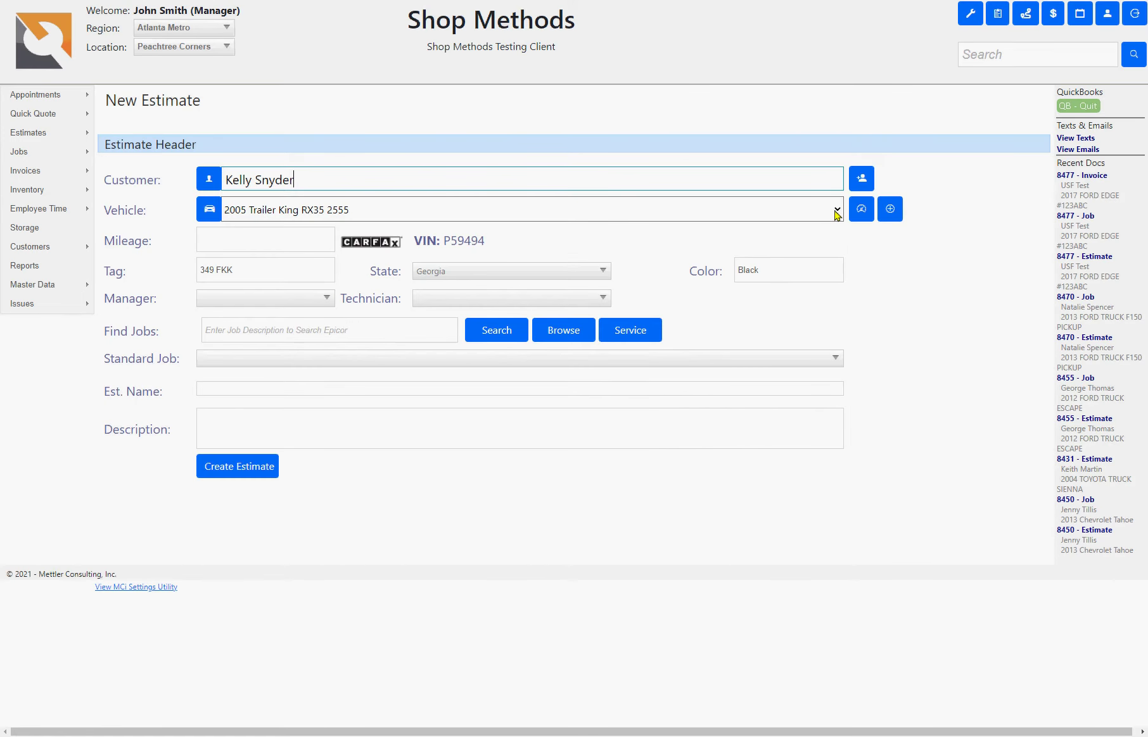
pyautogui.click(836, 209)
pyautogui.click(316, 256)
# - Pick the estimate's manager and technician from their dropdowns in the header
pyautogui.click(230, 237)
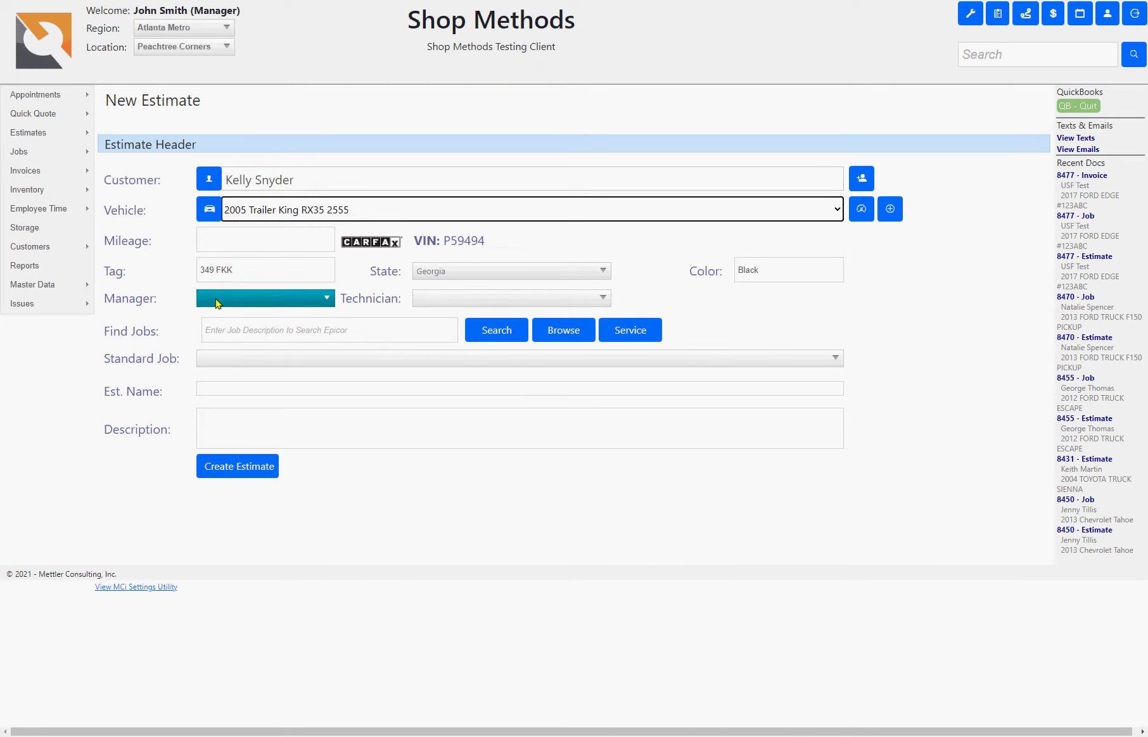
pyautogui.click(216, 303)
pyautogui.click(237, 324)
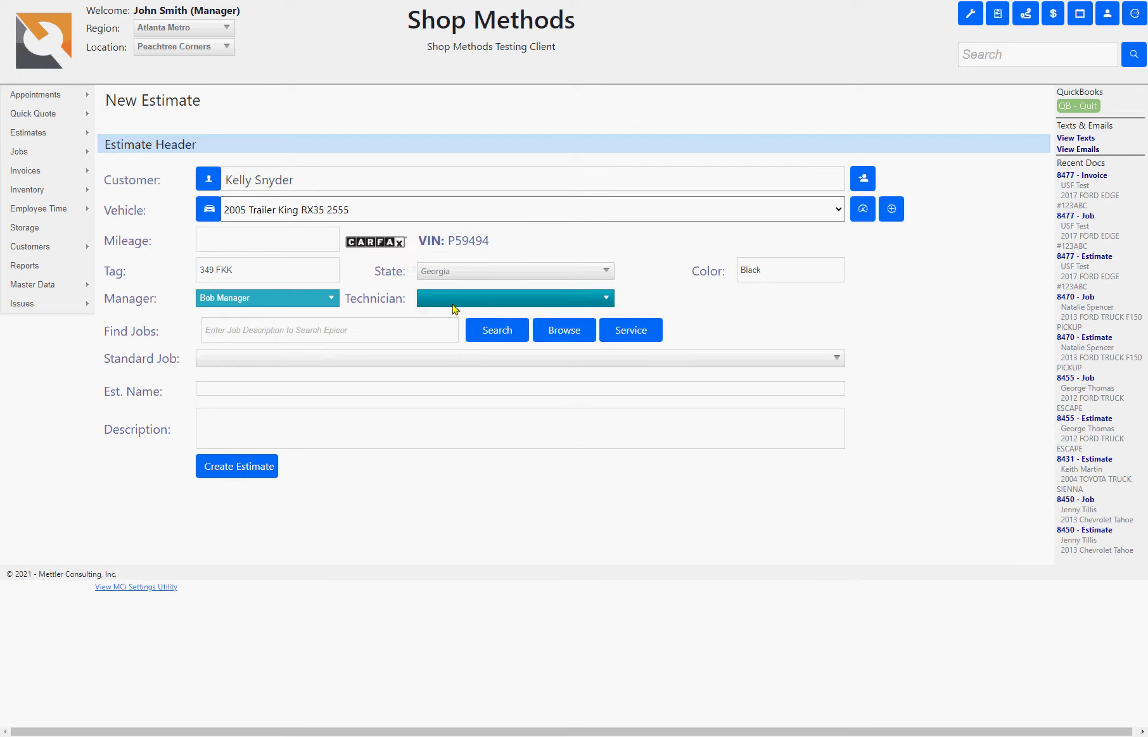
pyautogui.click(454, 309)
pyautogui.click(441, 322)
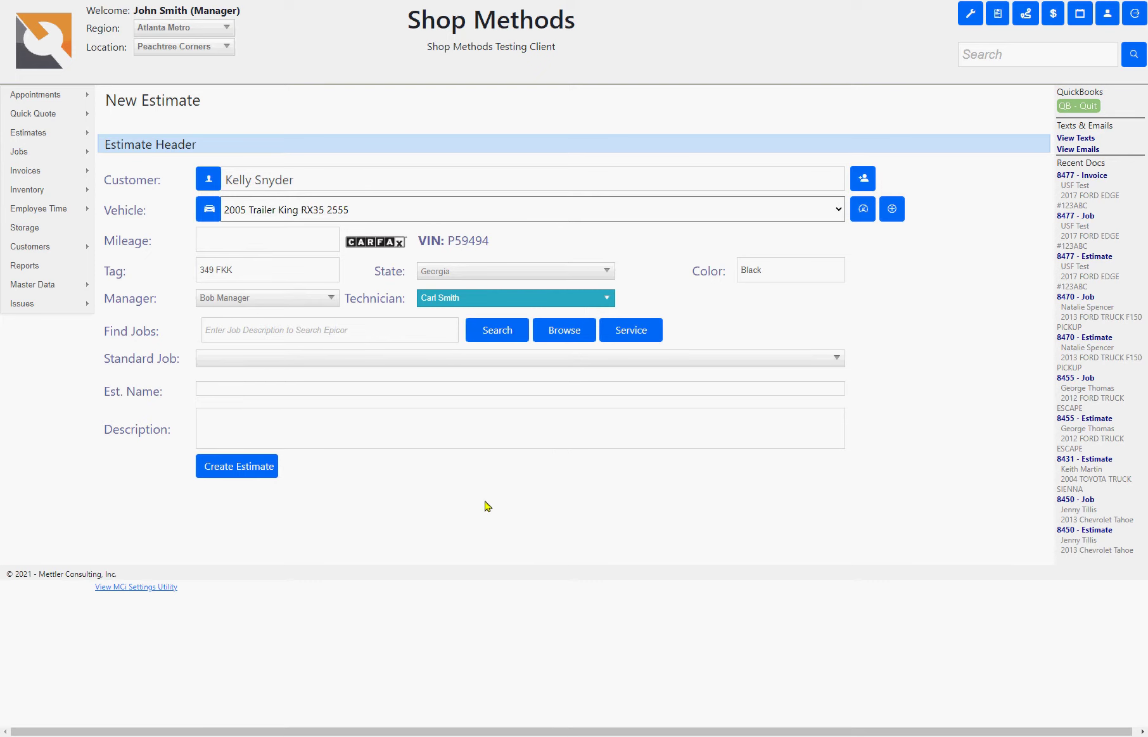
pyautogui.press('Tab')
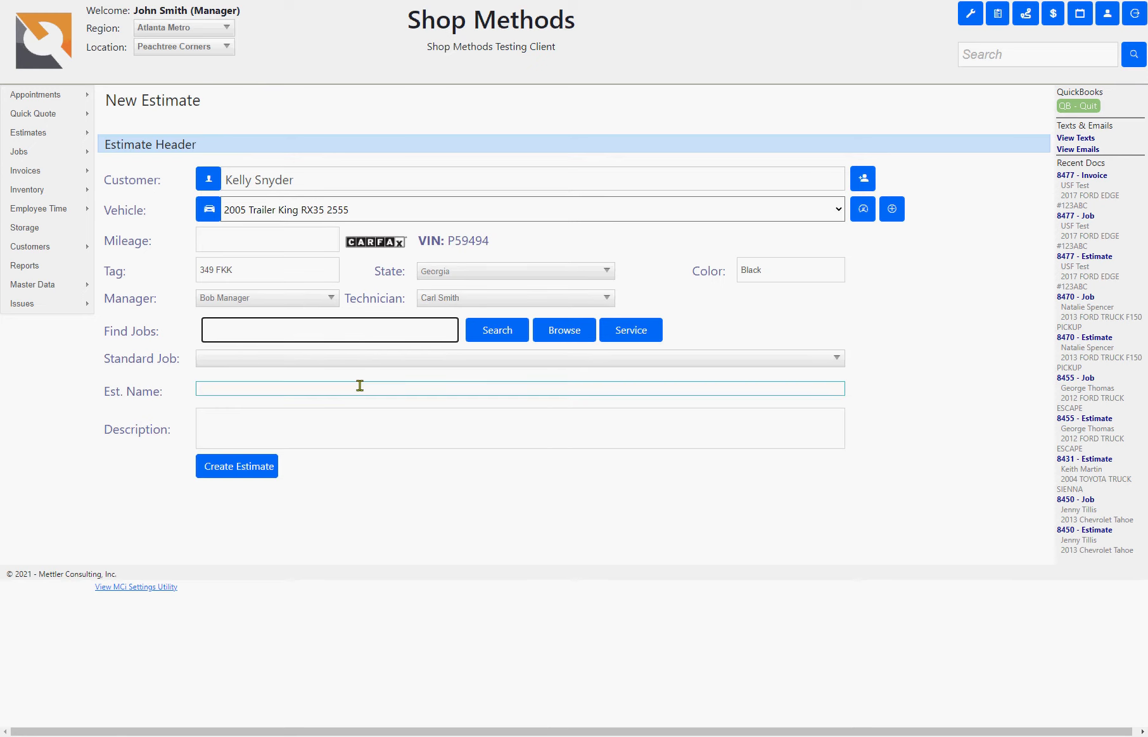
pyautogui.click(214, 384)
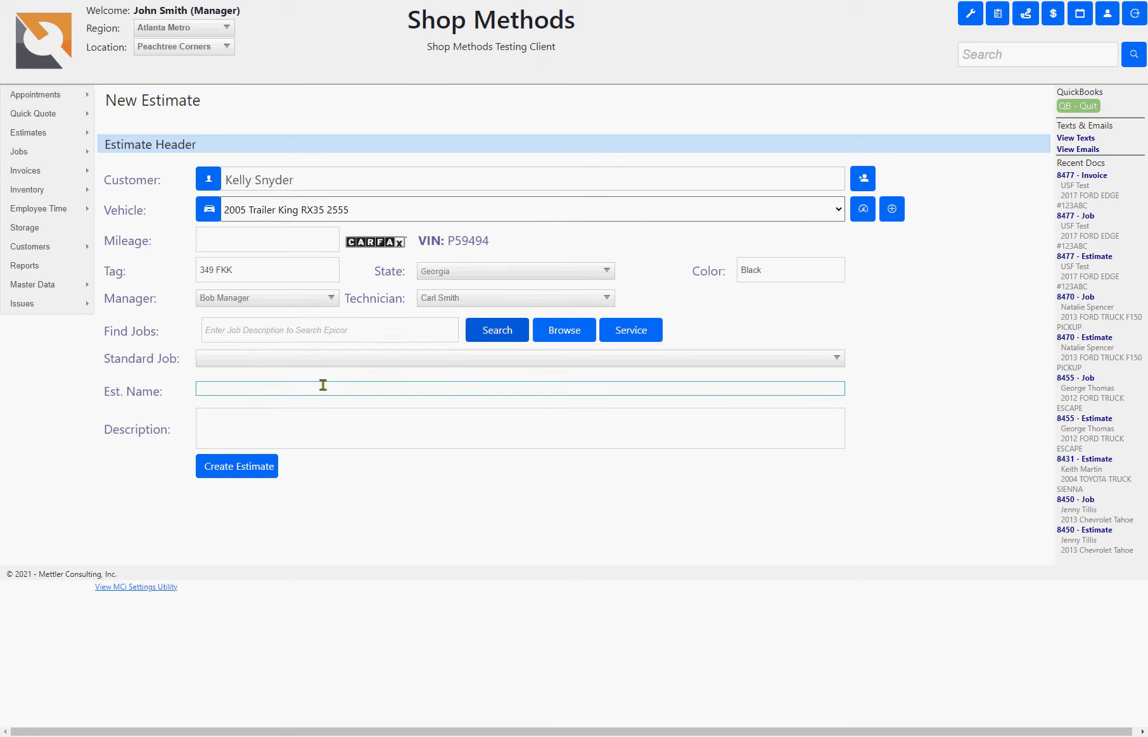
pyautogui.click(323, 363)
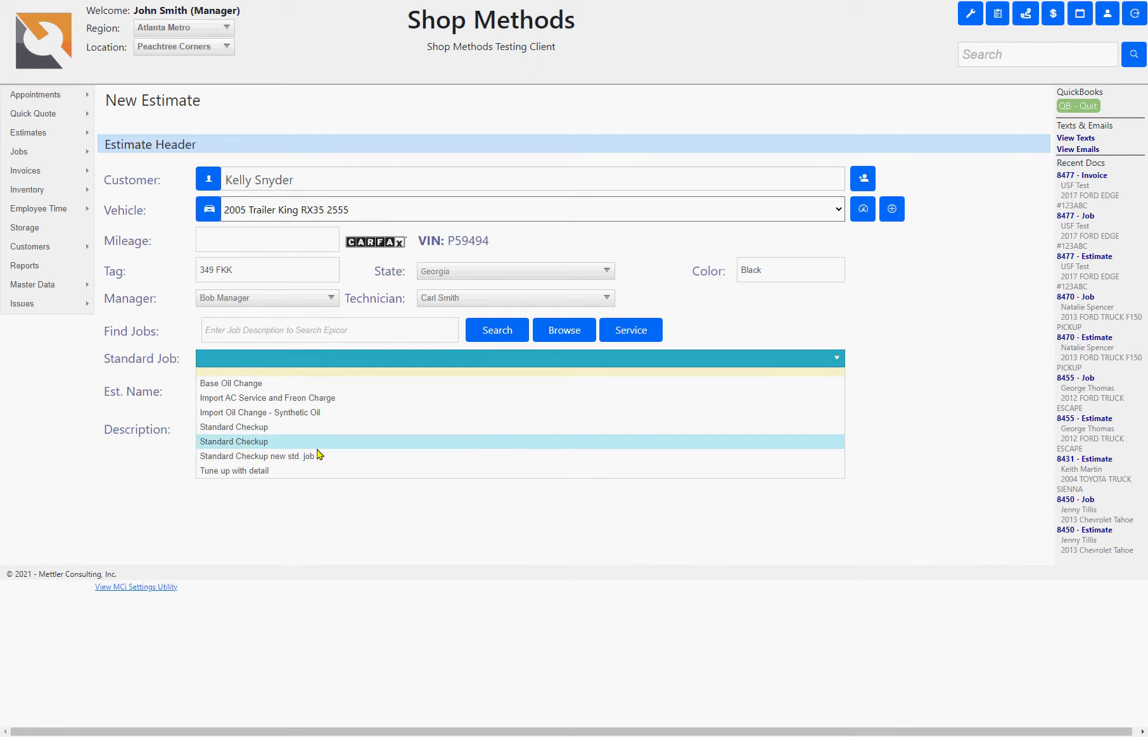
pyautogui.click(320, 456)
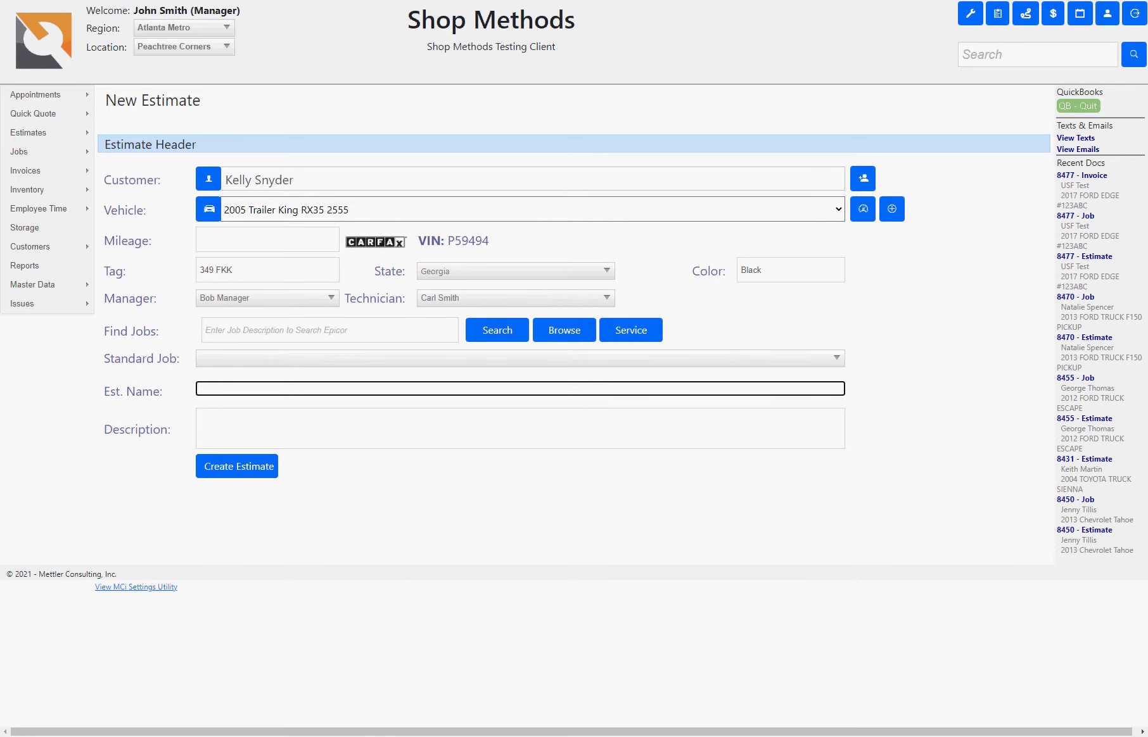
# - Name it 'Food Truck Buildout', describe it as for a 35 foot trailer with gas stove, and create it
pyautogui.write('Food Truck Buildout')
pyautogui.press('Tab')
pyautogui.hotkey('shift', 'Tab')
pyautogui.hotkey('ctrl', 'c')
pyautogui.press('Tab')
pyautogui.hotkey('ctrl', 'v')
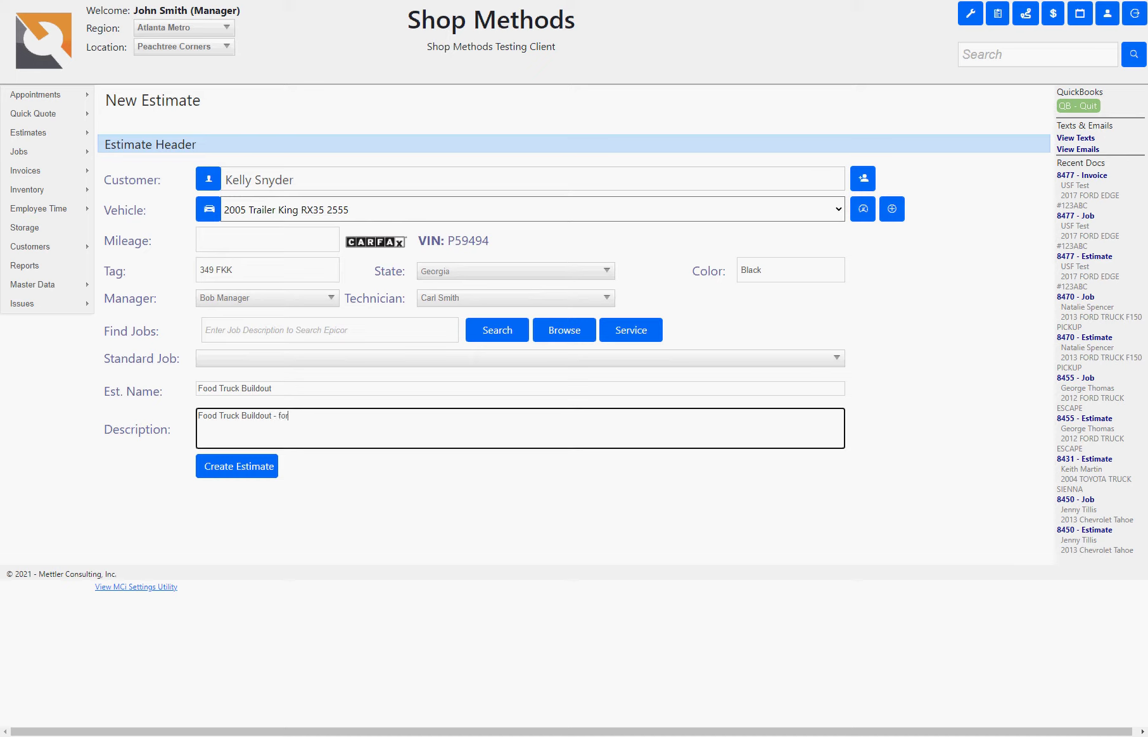
pyautogui.write('- for 35 Fo')
pyautogui.press('Tab')
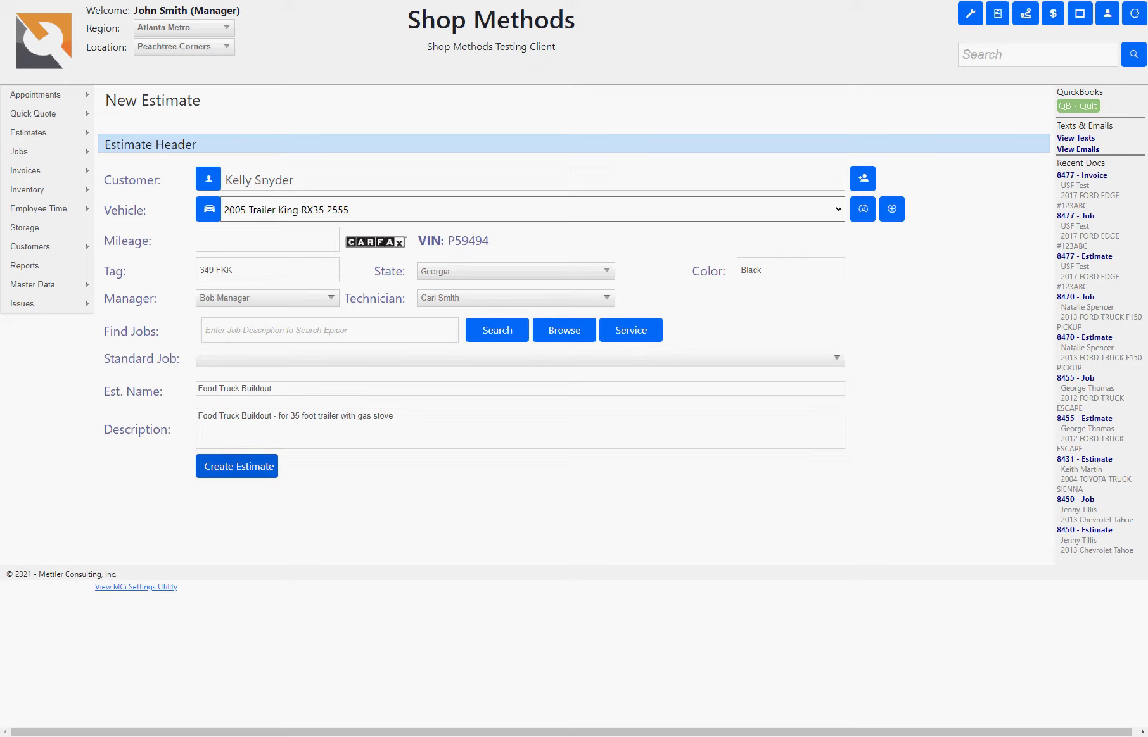
pyautogui.click(240, 472)
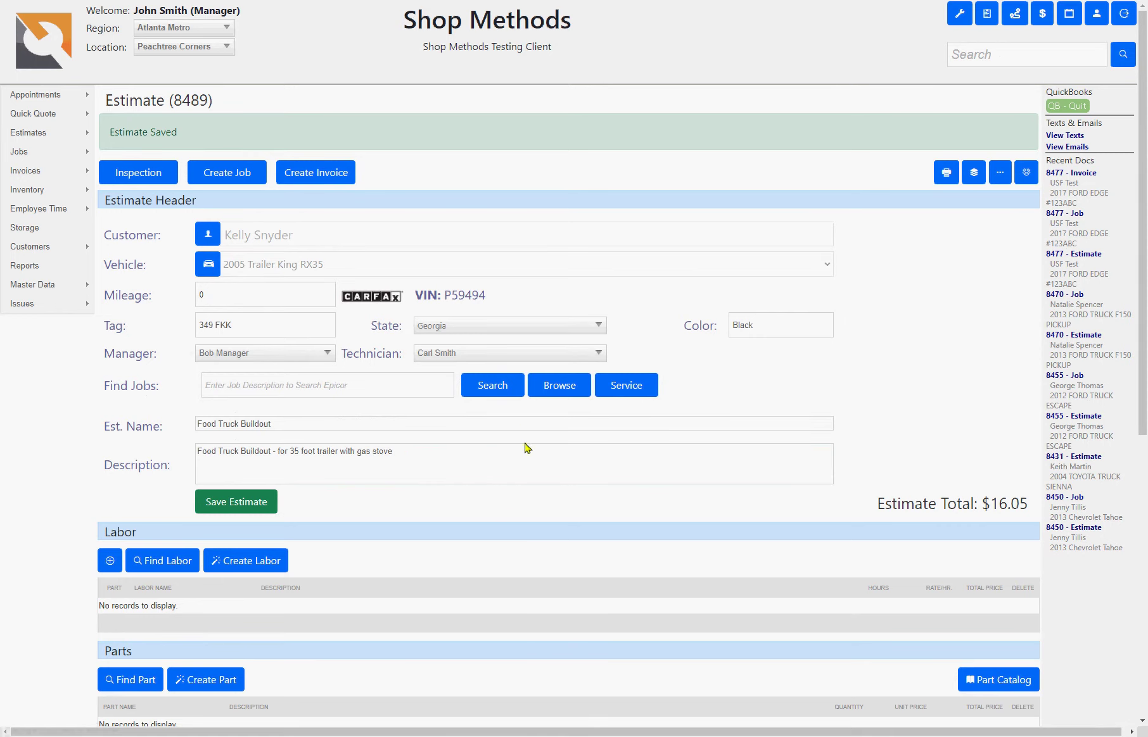
# - Add a Base Labor line 'Prep trailer for gas' at 2 hours, 55.00 per hour, and save
pyautogui.scroll(-1, 185, 248)
pyautogui.scroll(-6, 317, 384)
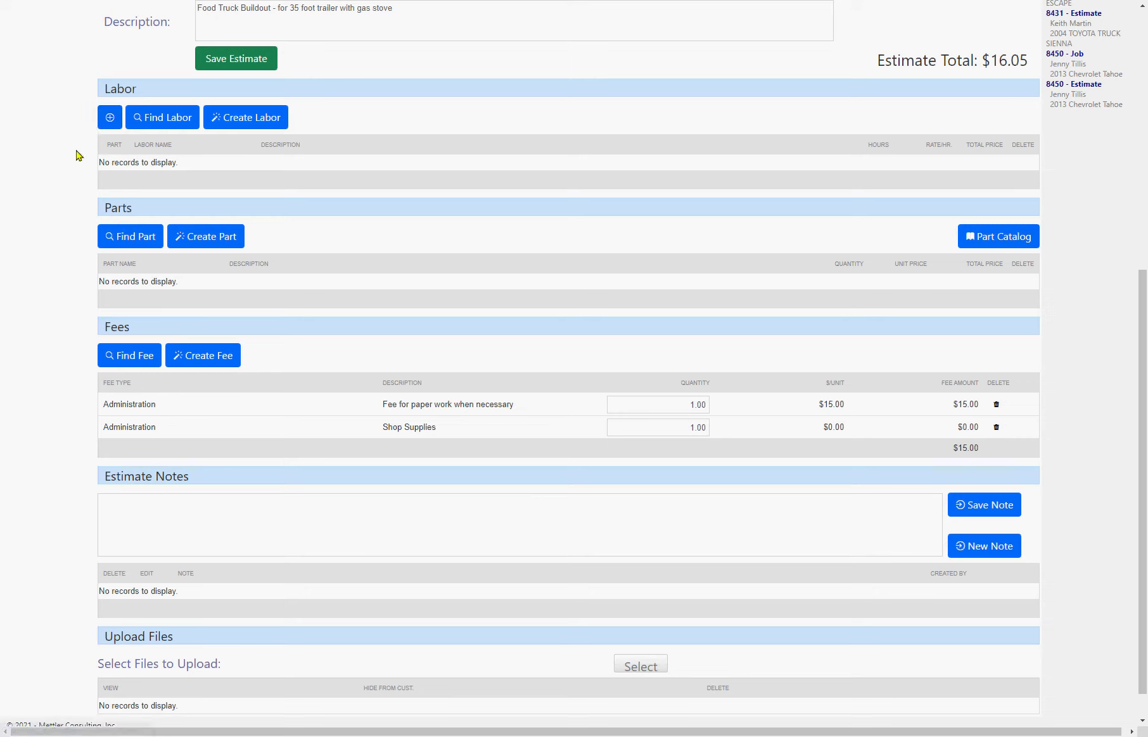
pyautogui.click(111, 126)
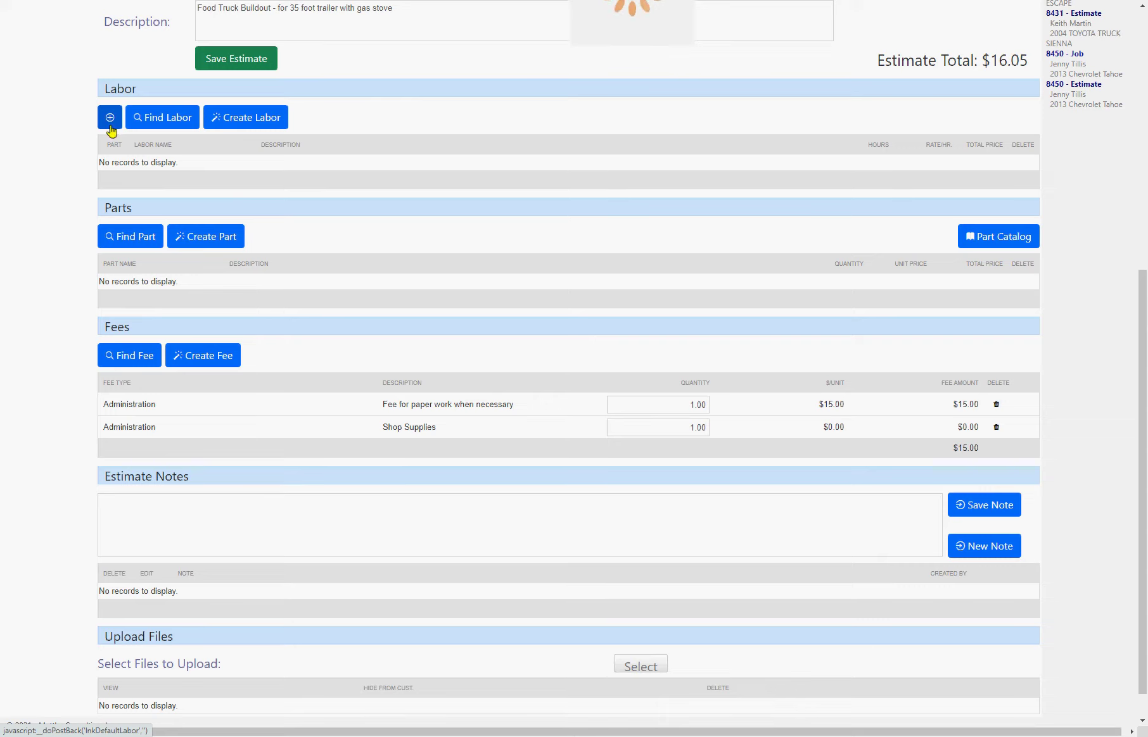
pyautogui.scroll(1, 109, 140)
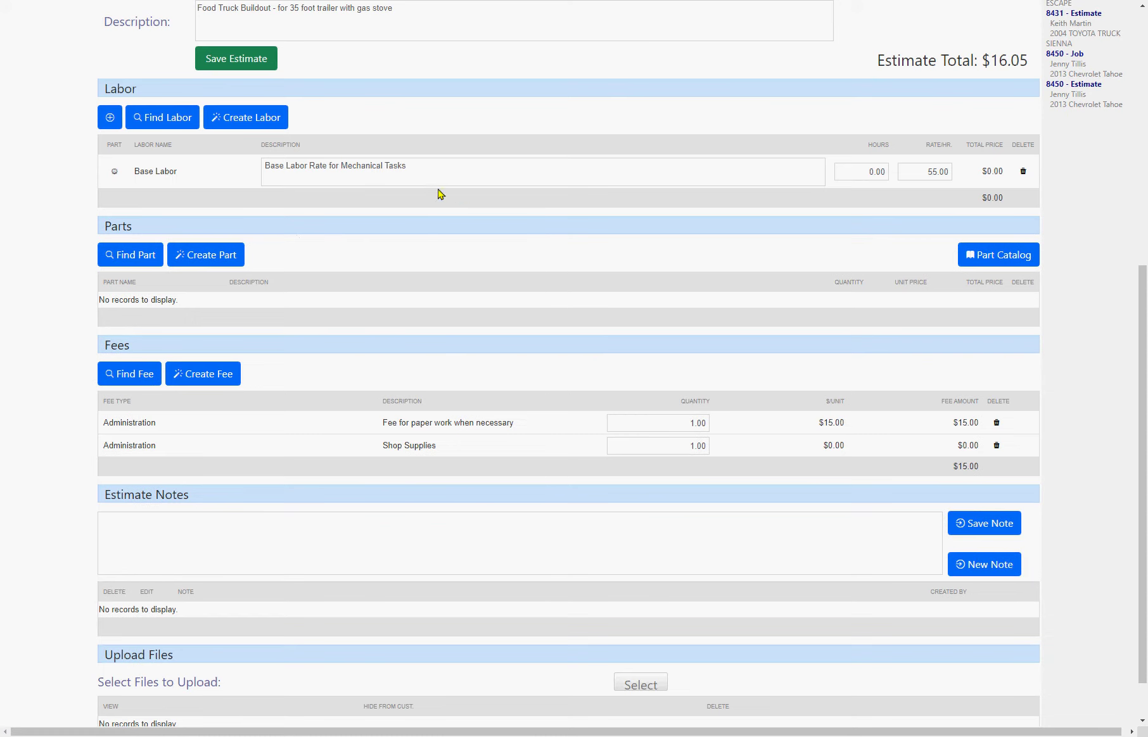
pyautogui.moveTo(439, 184); pyautogui.dragTo(218, 168)
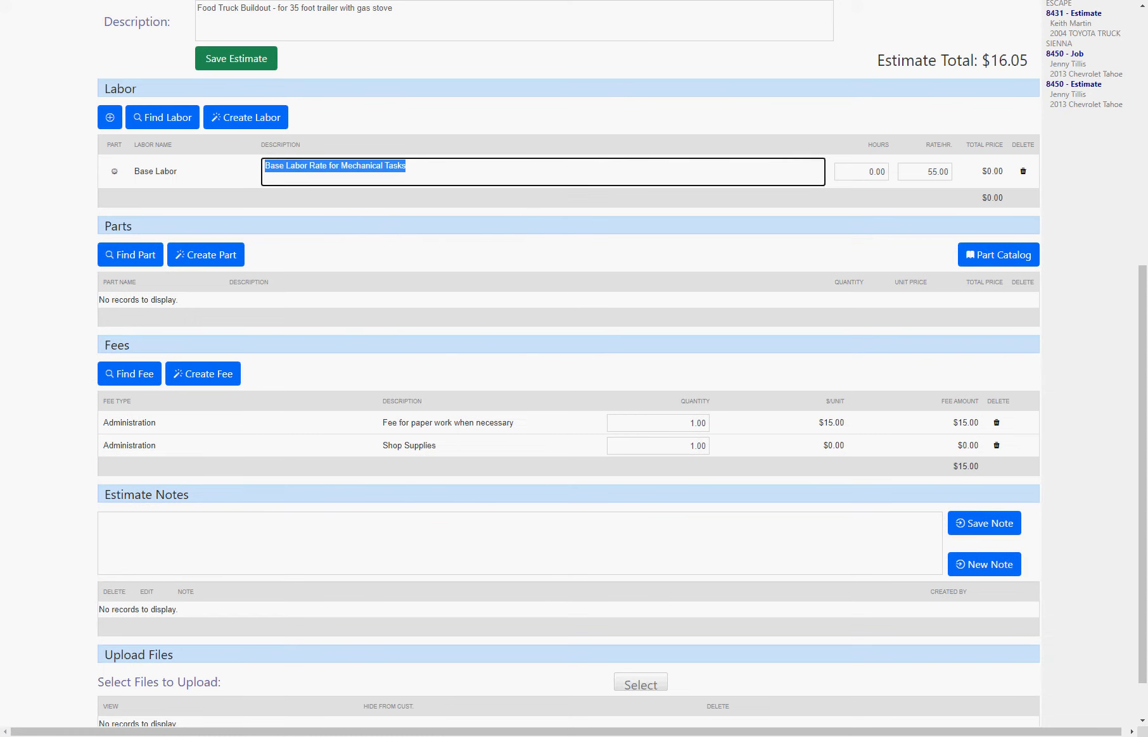
pyautogui.write('Prep trailer for gas')
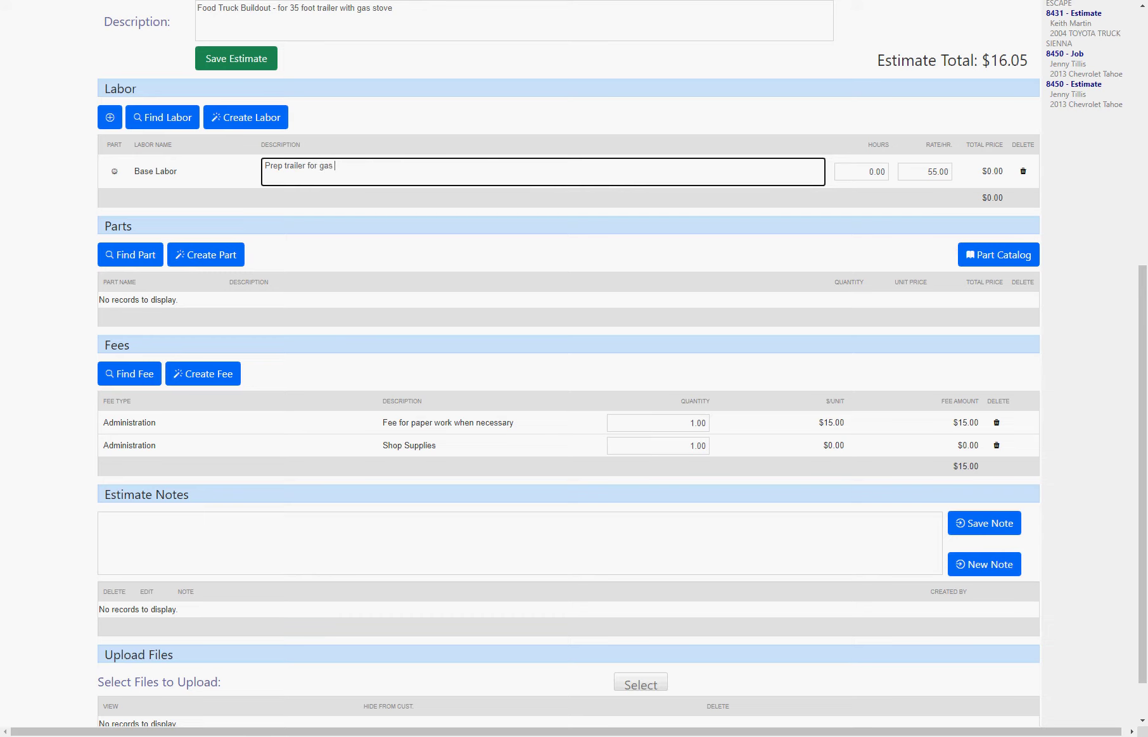
pyautogui.press('Tab')
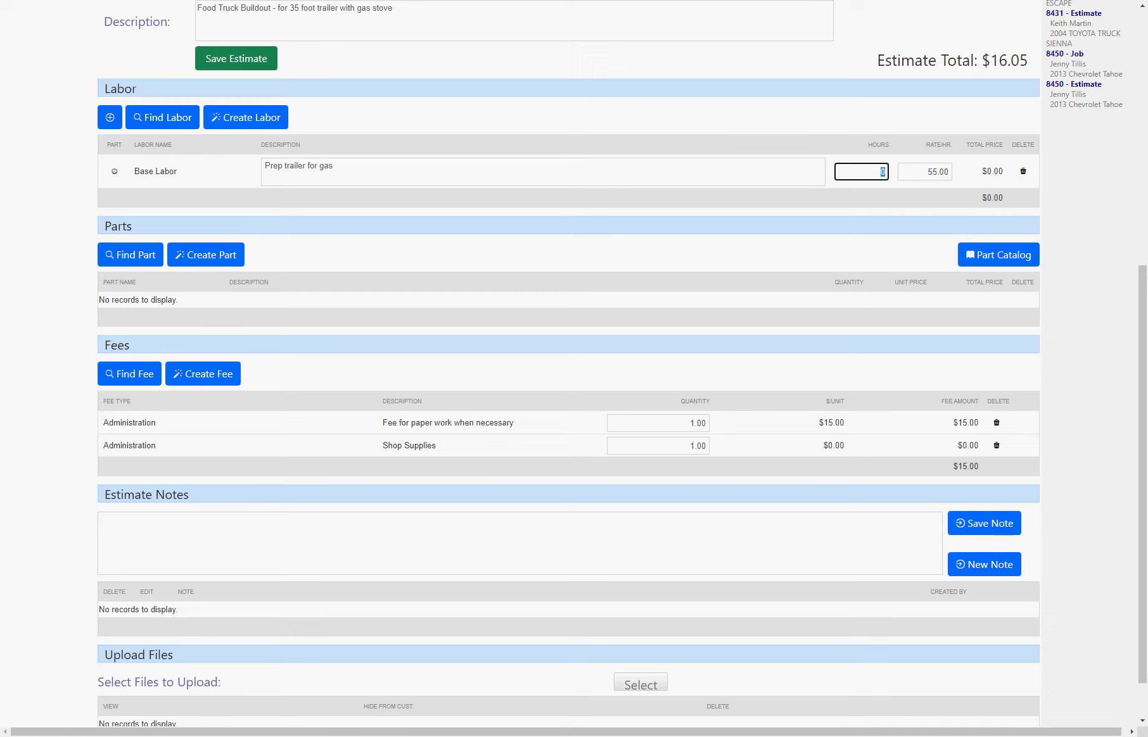
pyautogui.write('2')
pyautogui.press('Tab')
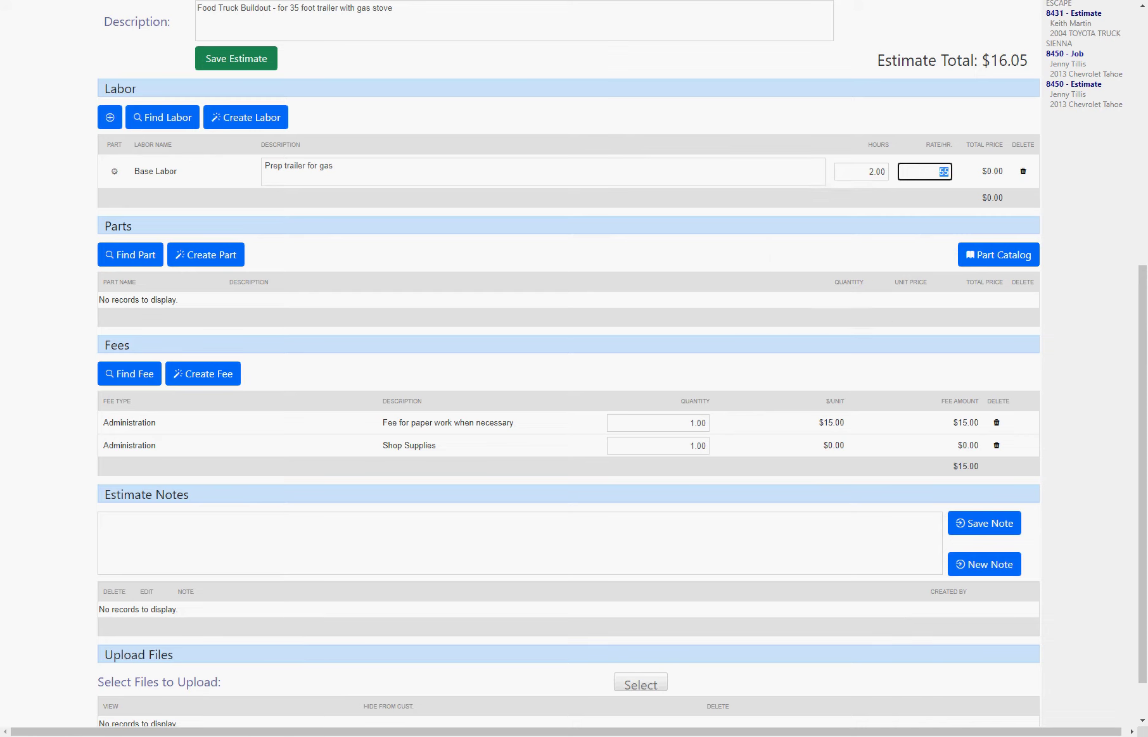
pyautogui.click(233, 61)
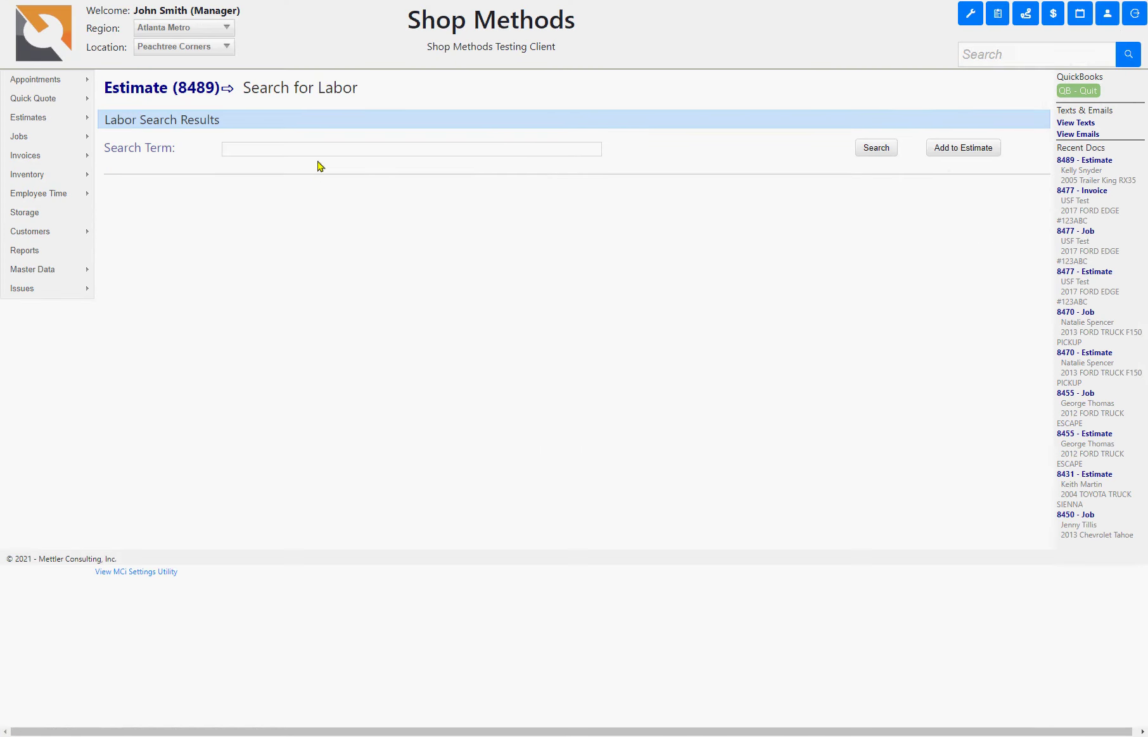
# - List all labor items, tick Paint Prep ($35.00) and Electrical ($105.00), and add them
pyautogui.click(316, 149)
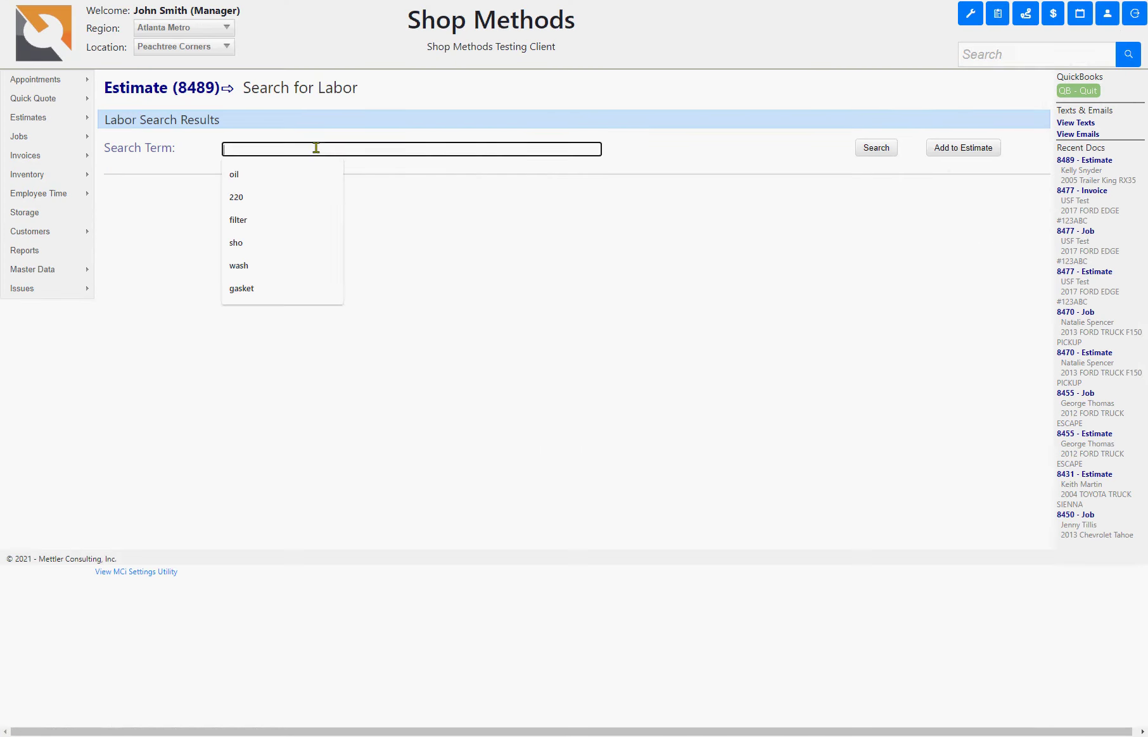
pyautogui.click(862, 152)
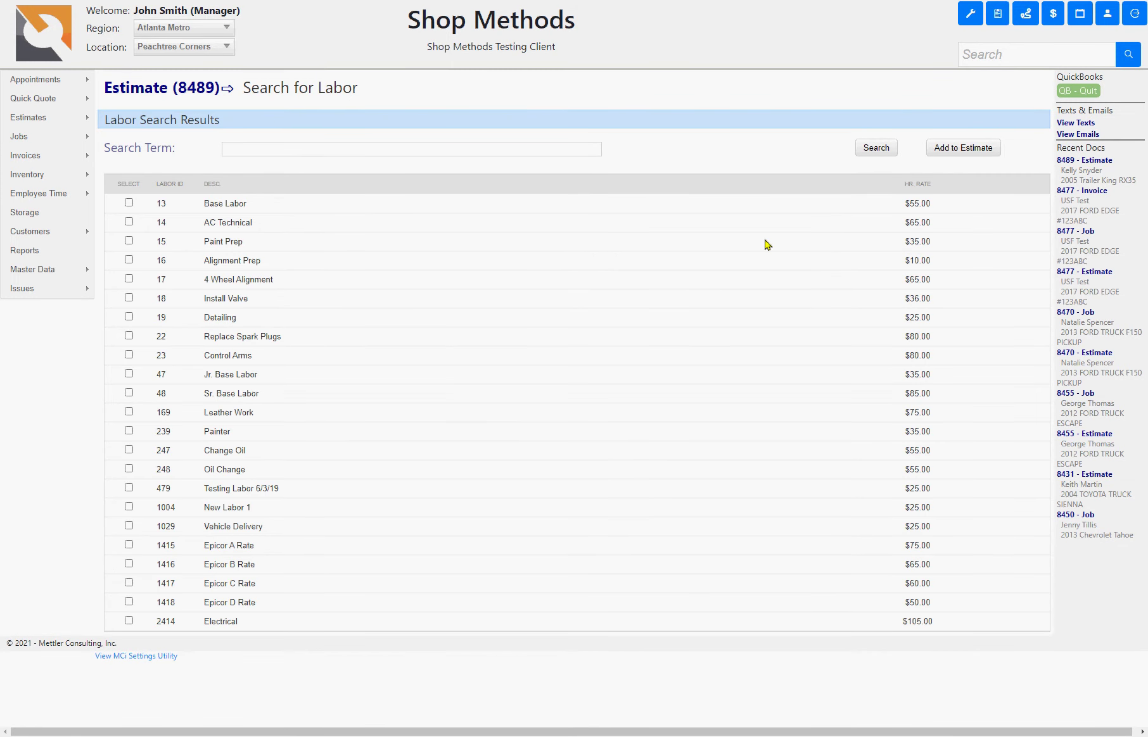
pyautogui.moveTo(202, 225); pyautogui.dragTo(253, 227)
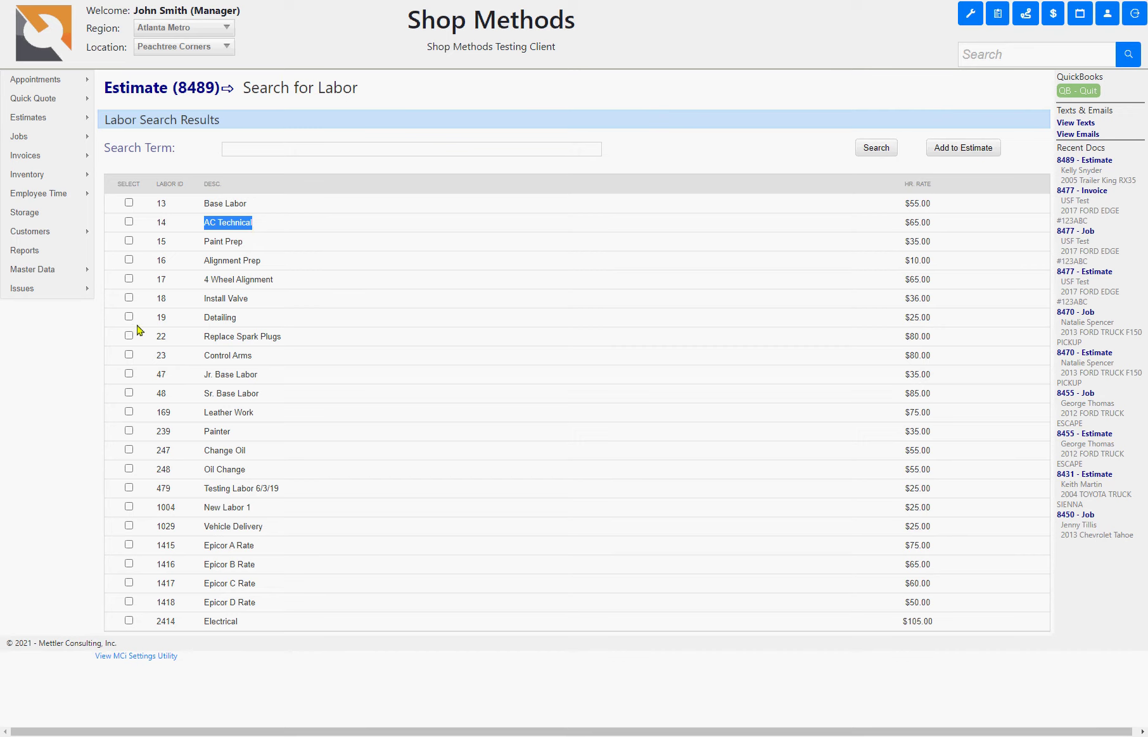
pyautogui.click(129, 240)
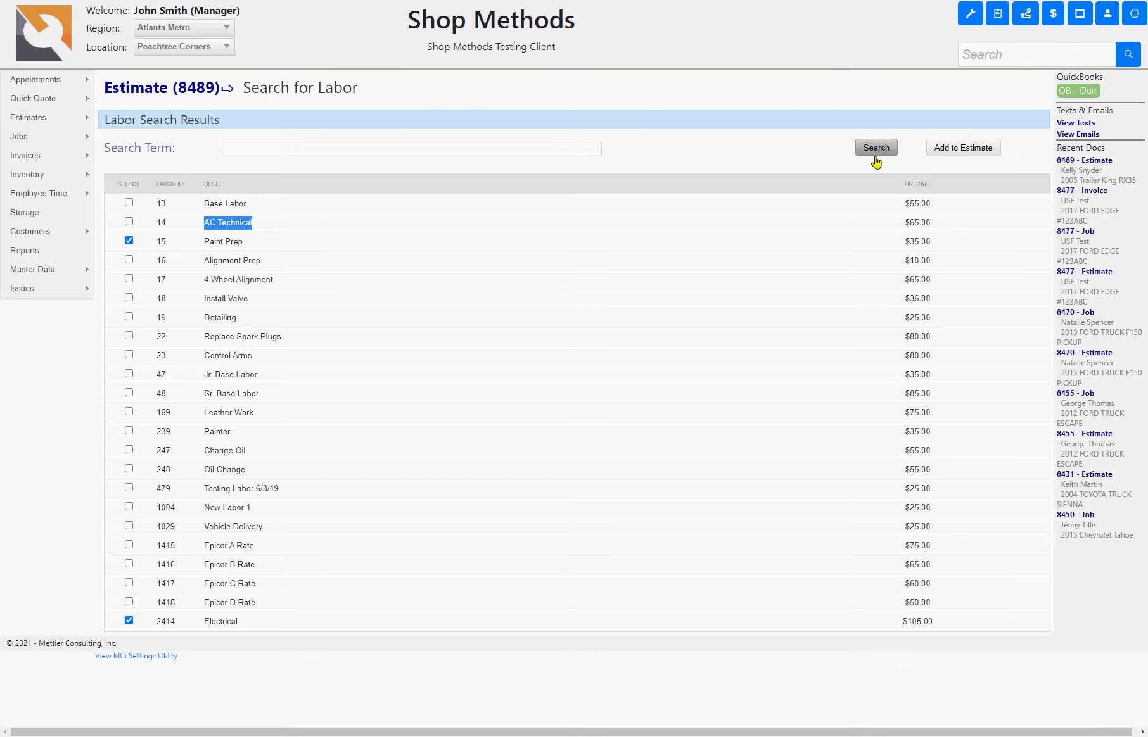
pyautogui.click(950, 152)
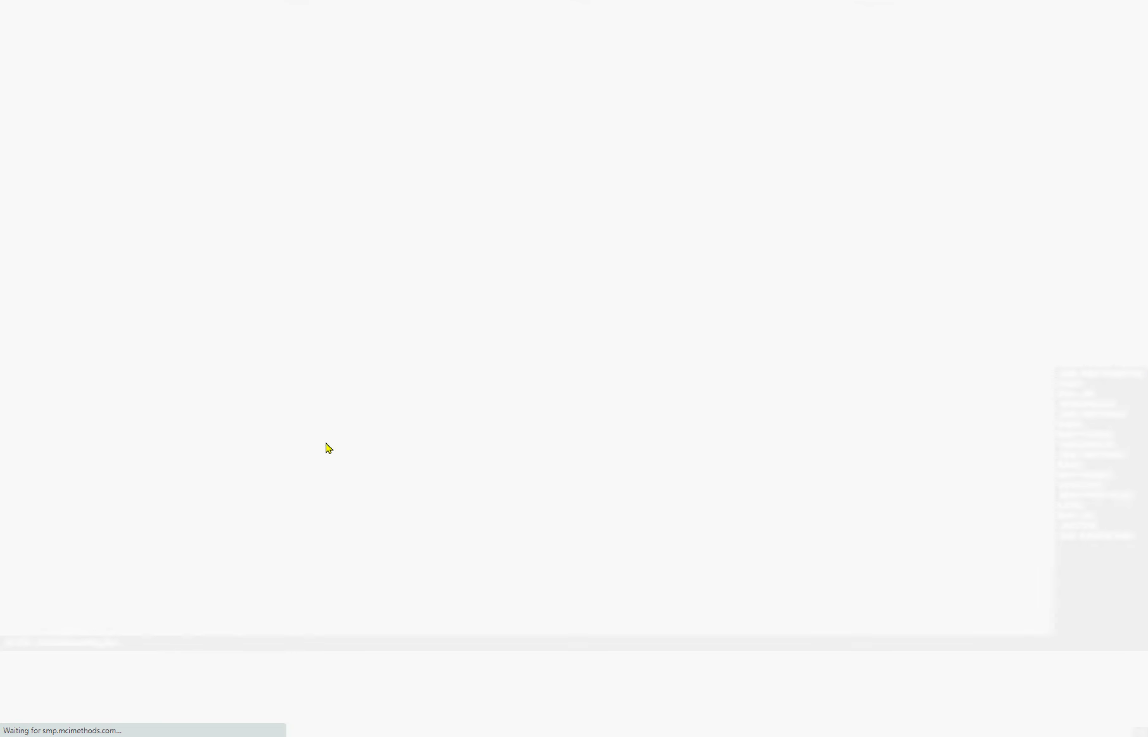
# - Edit the Electrical description, then enter 1.5 hours for Paint Prep and 0.25 hours for Electrical
pyautogui.scroll(-2, 399, 453)
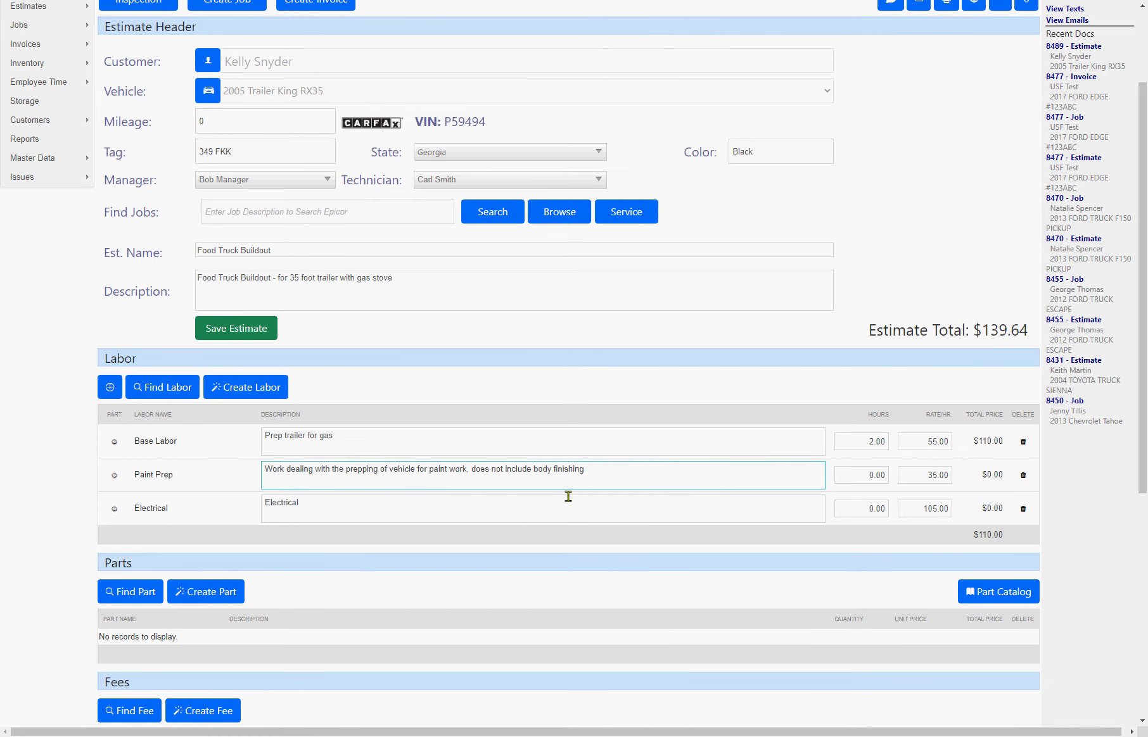
pyautogui.click(537, 511)
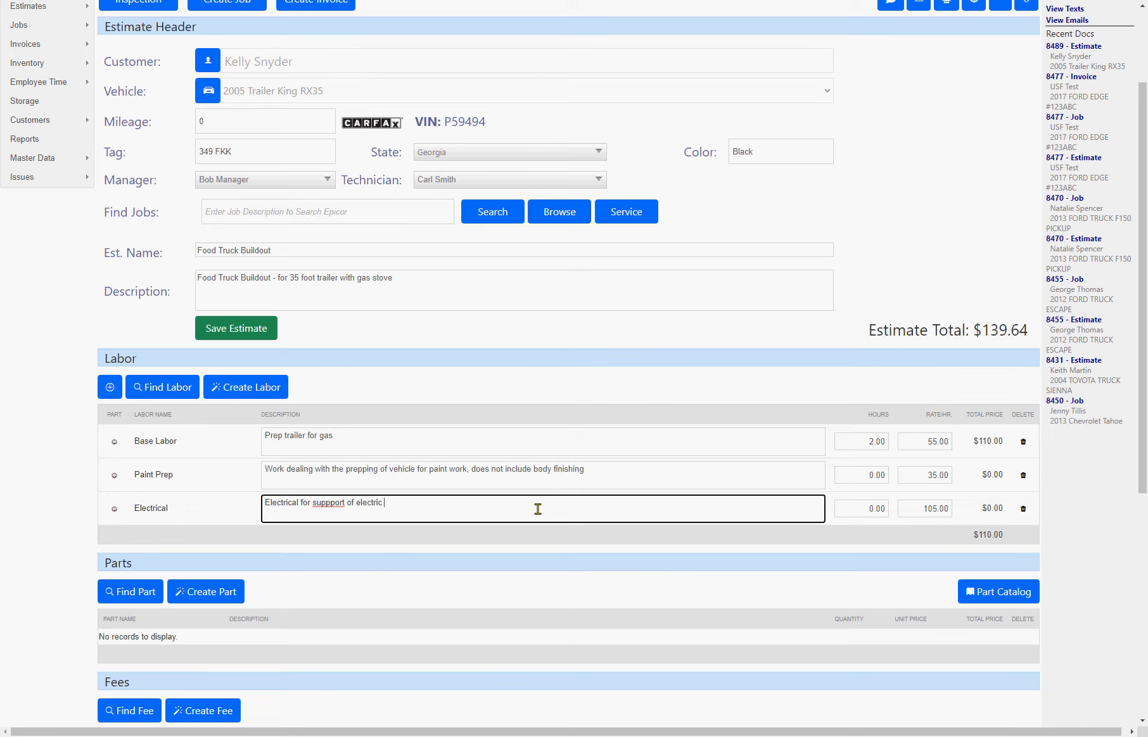
pyautogui.press('Tab')
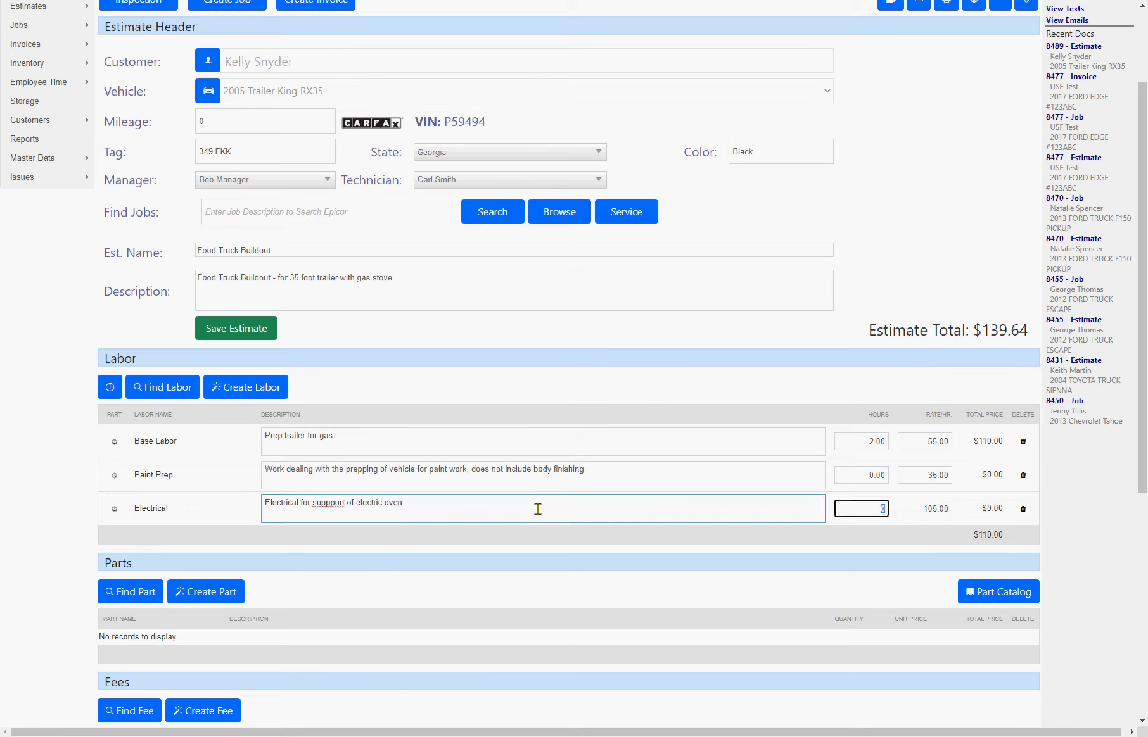
pyautogui.click(839, 472)
pyautogui.click(768, 469)
pyautogui.press('Tab')
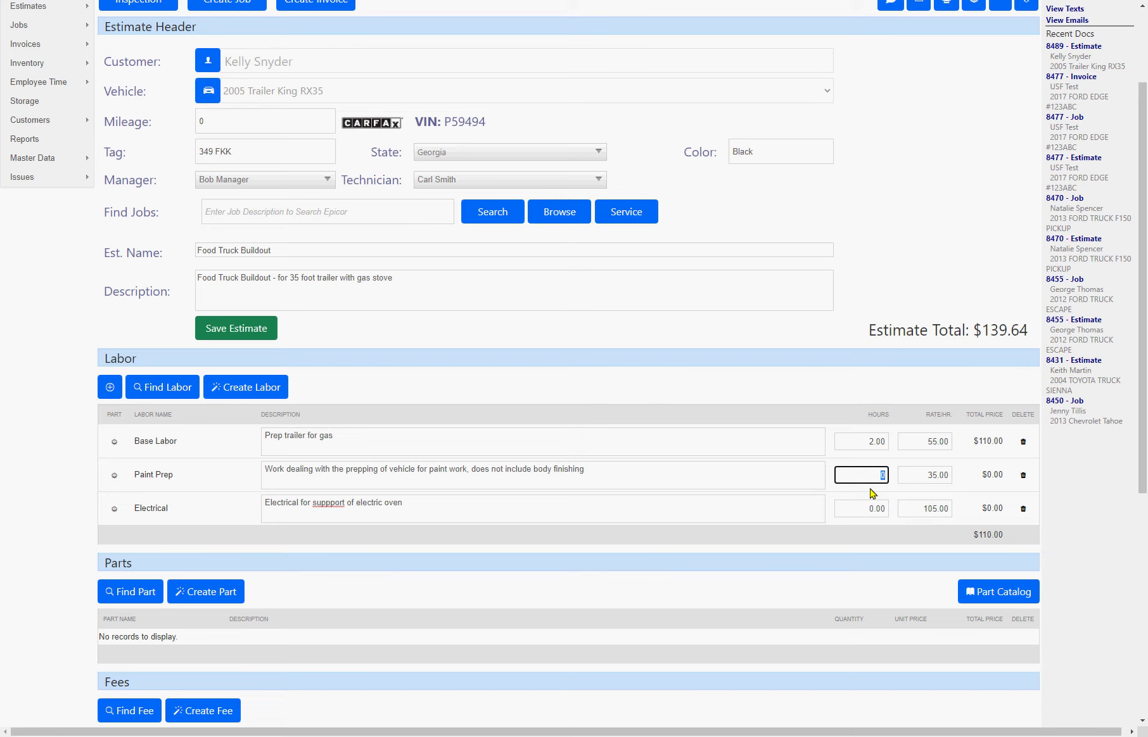
pyautogui.write('1.5')
pyautogui.press('Tab')
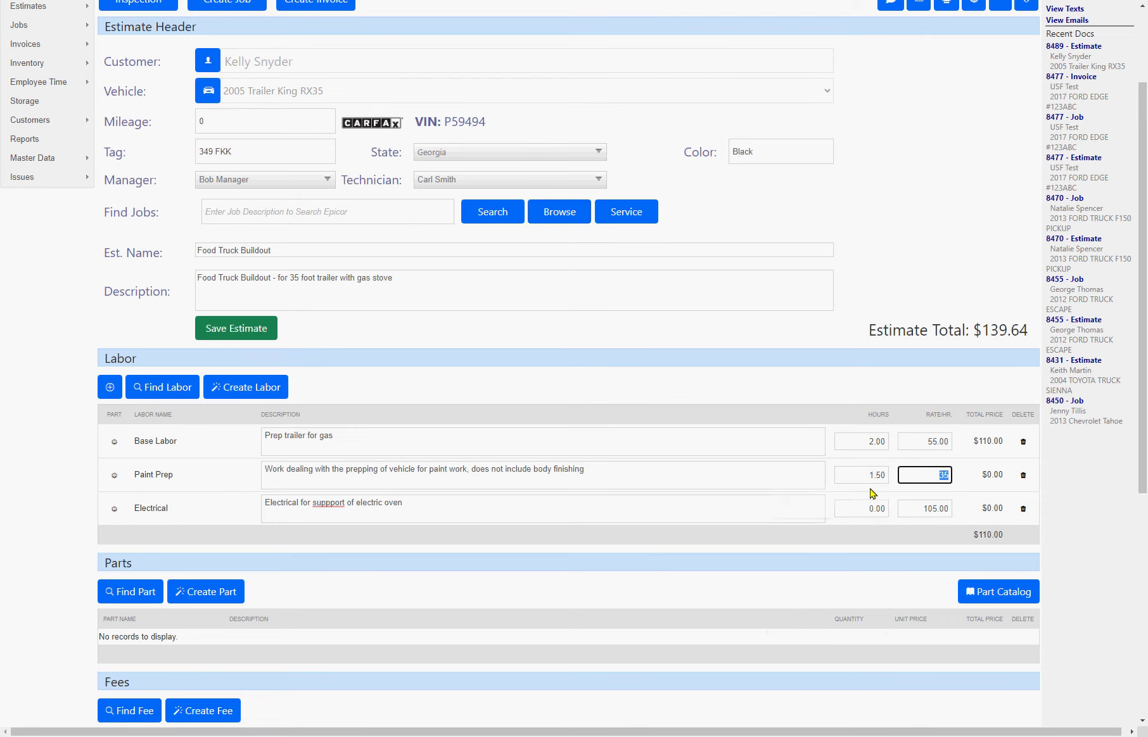
pyautogui.click(875, 512)
pyautogui.write('2')
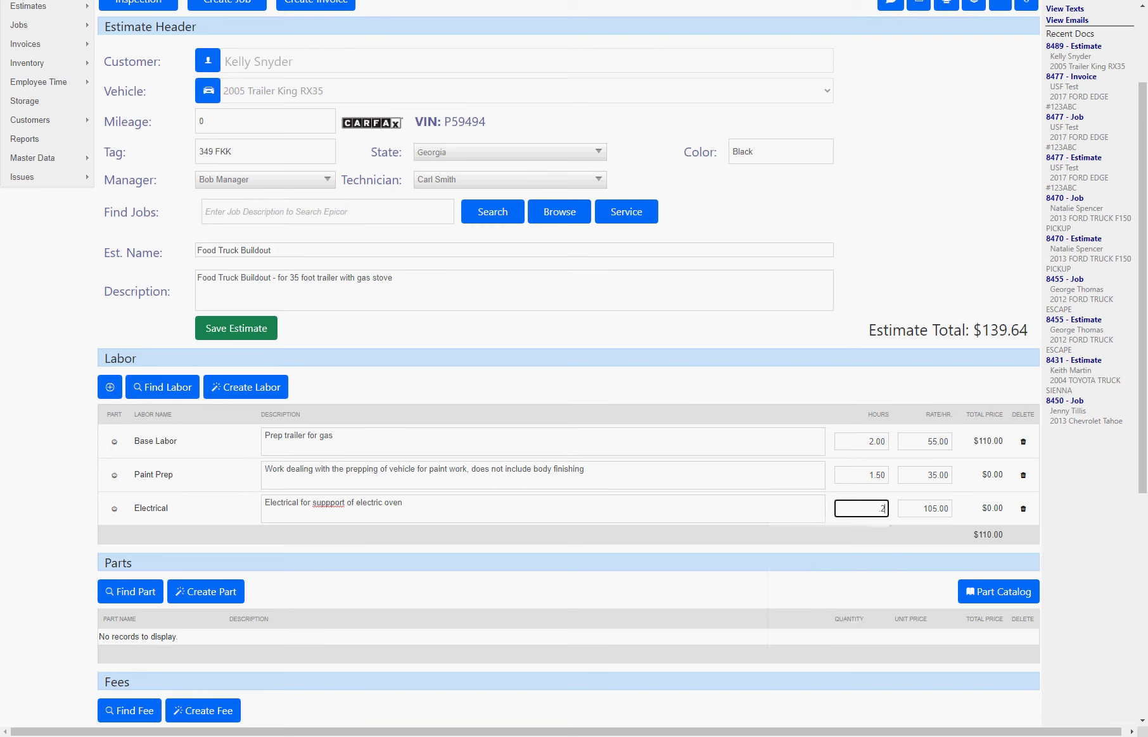
pyautogui.write('5')
pyautogui.press('Tab')
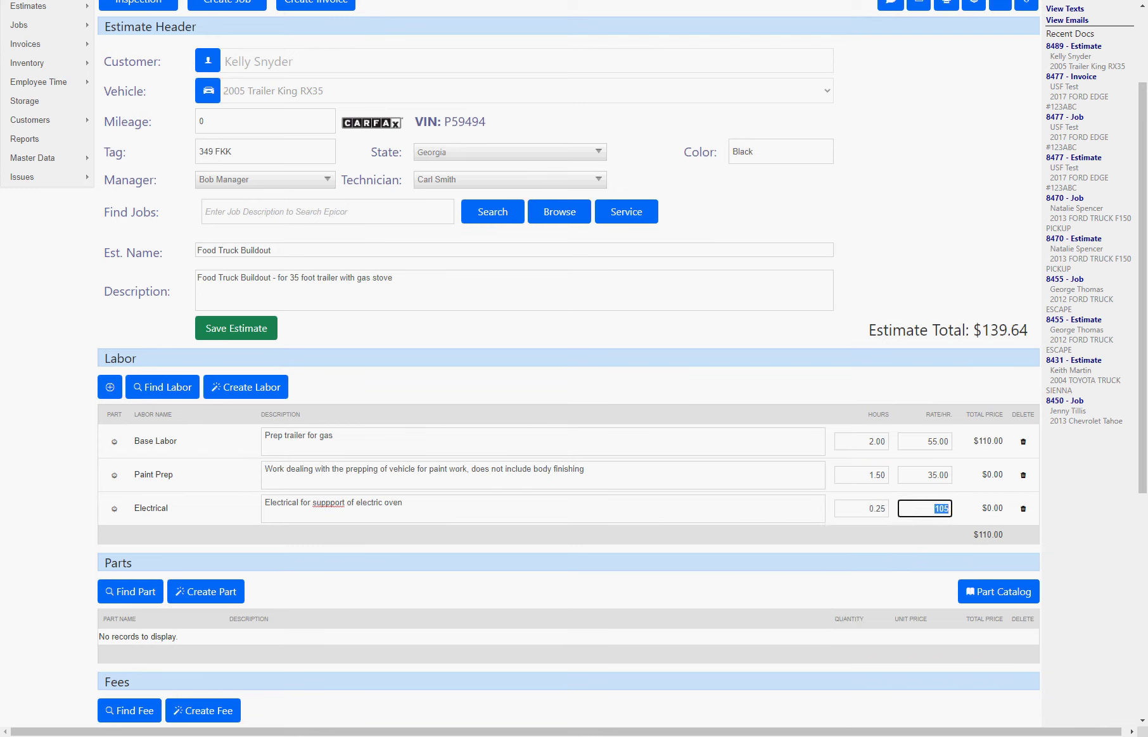
# - Correct 'suppport' to 'support' and save the estimate, bringing the total to $228.11
pyautogui.rightClick(329, 505)
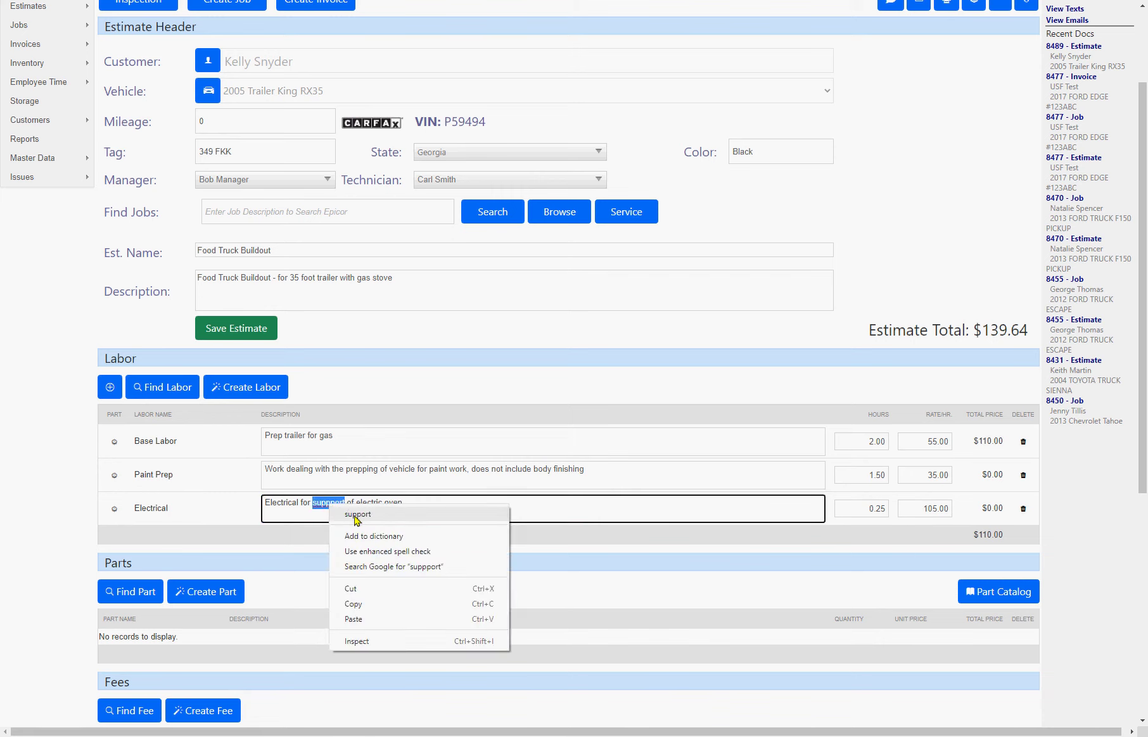
pyautogui.click(352, 514)
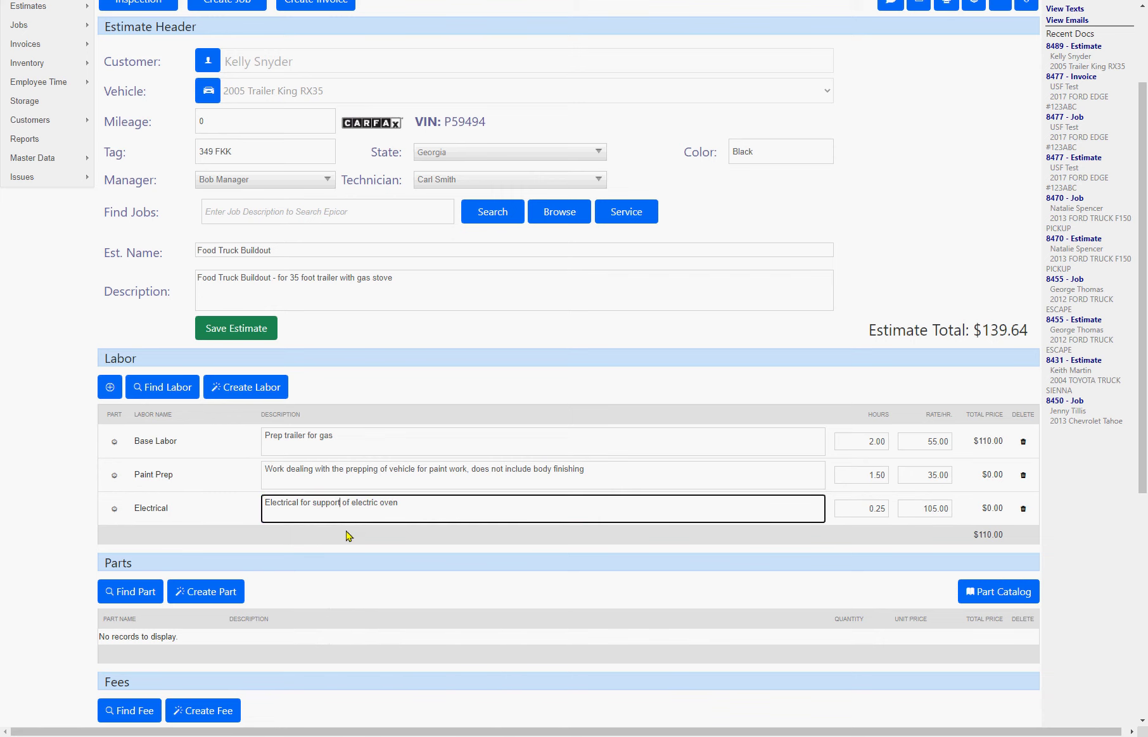
pyautogui.click(233, 328)
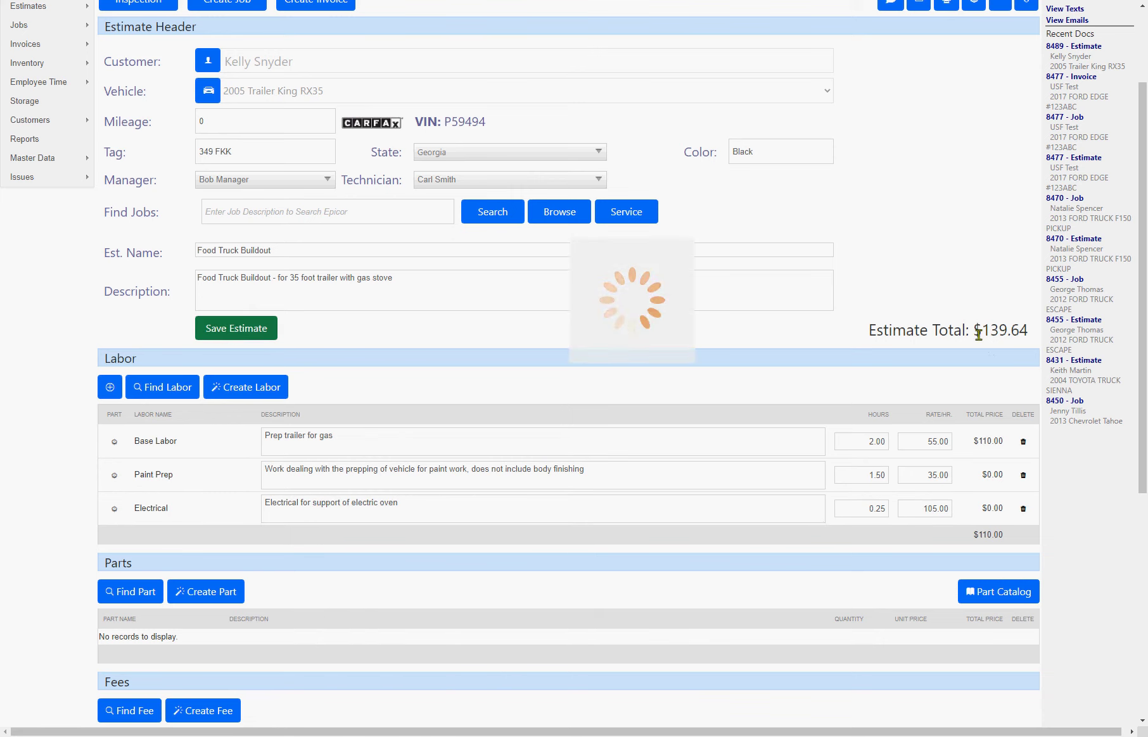
pyautogui.moveTo(1030, 330); pyautogui.dragTo(981, 331)
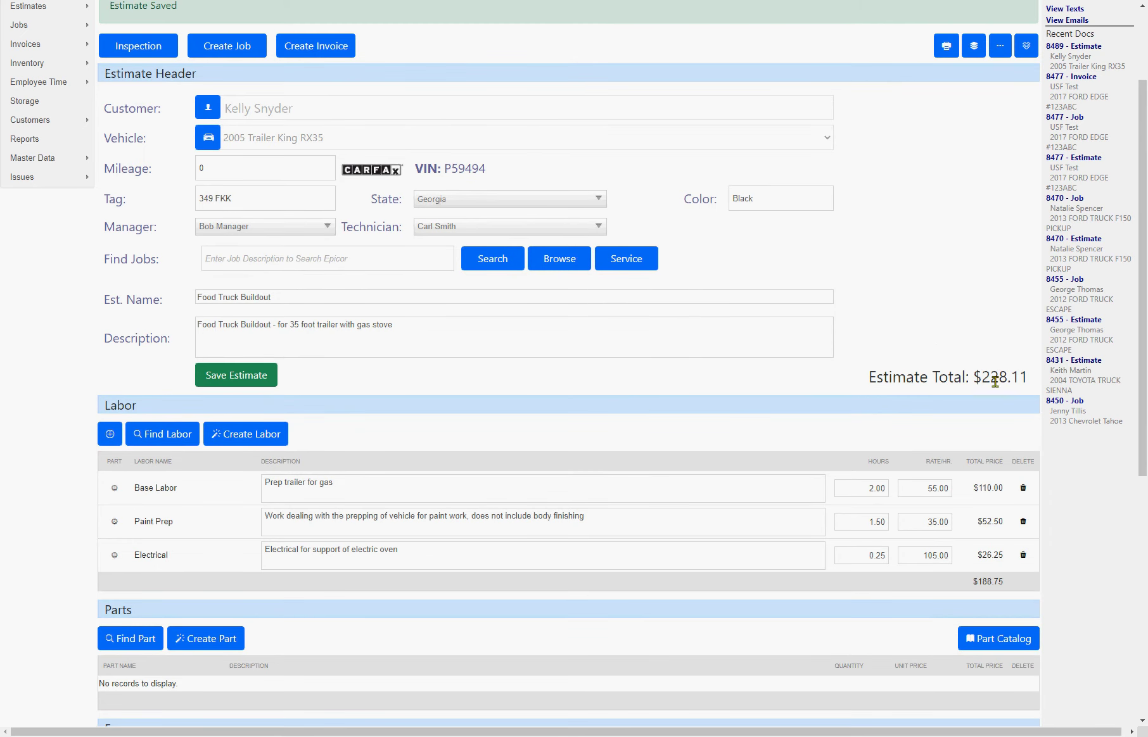
pyautogui.scroll(-2, 849, 385)
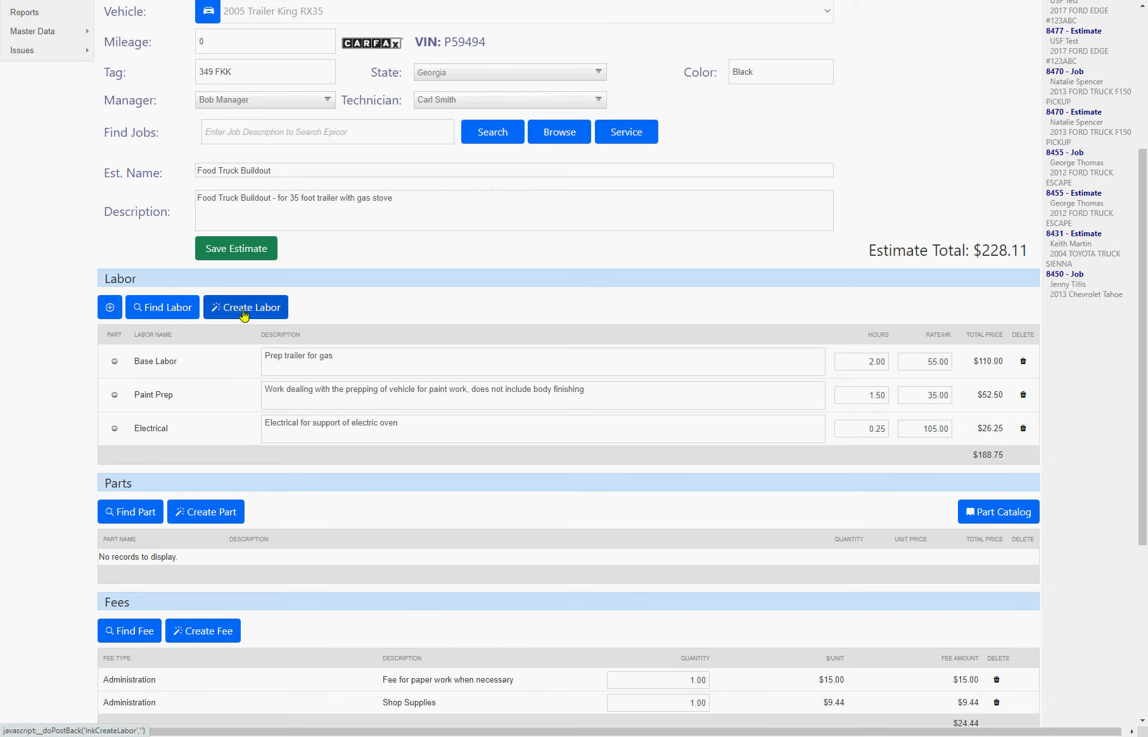
# - Start a new Mechanical labor item named 'Gas Plumbing'
pyautogui.click(265, 373)
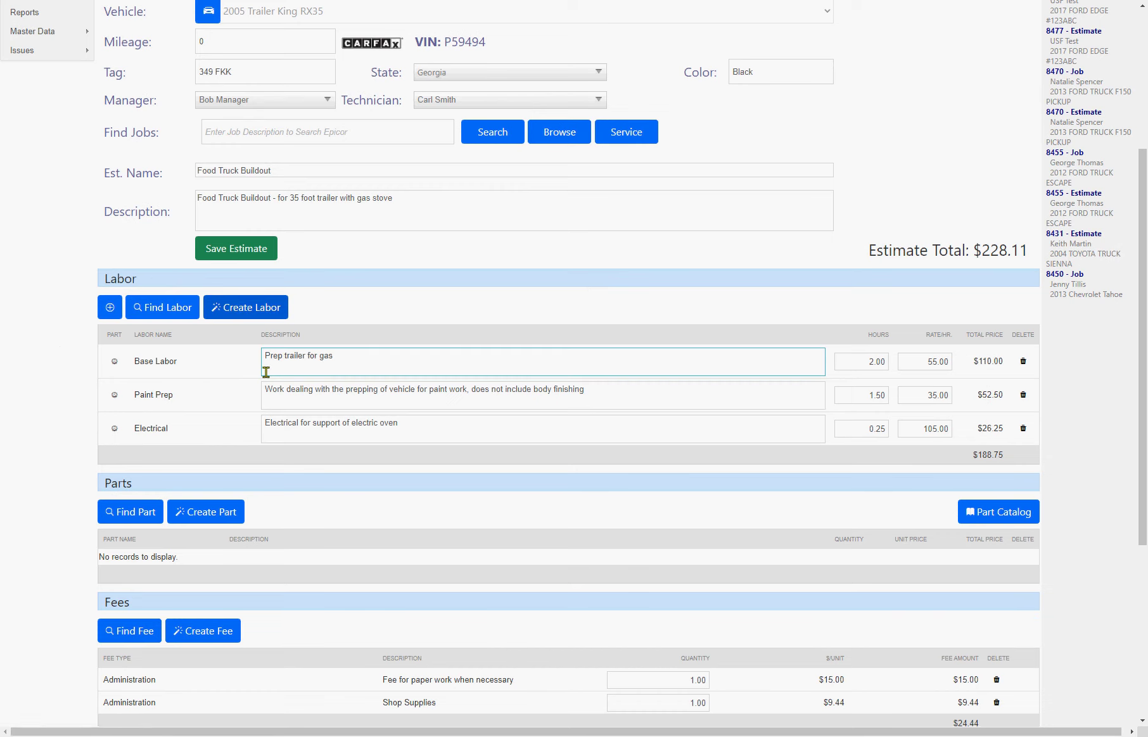
pyautogui.click(302, 345)
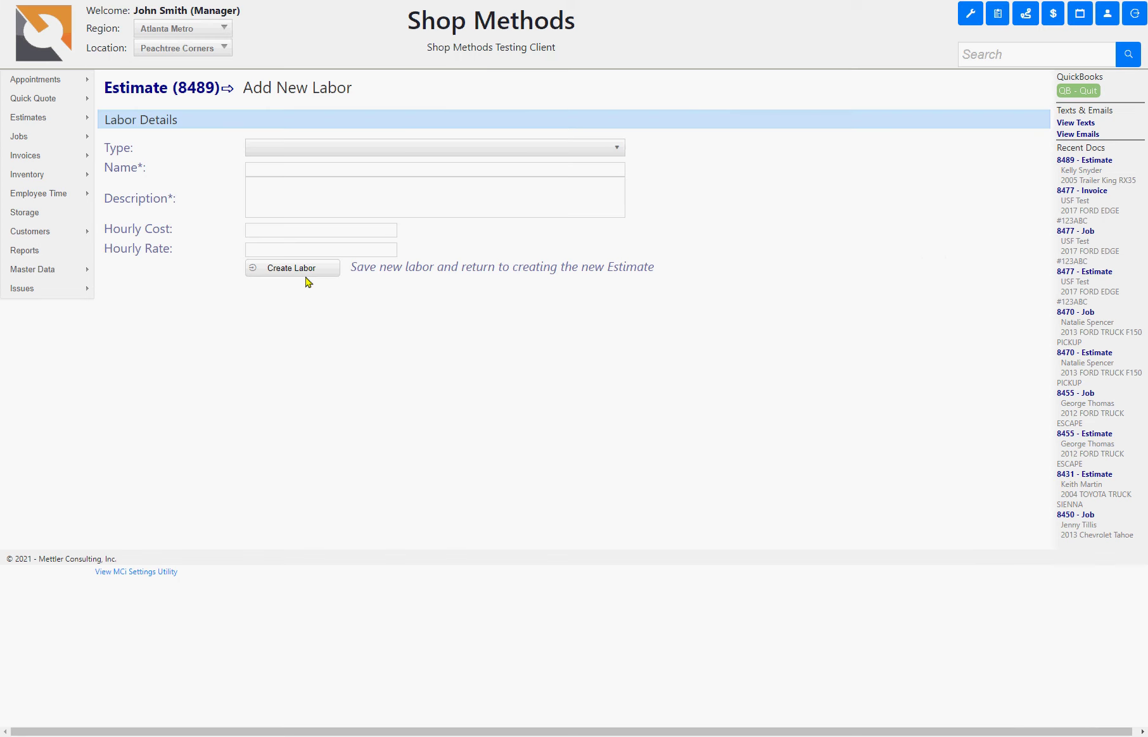
pyautogui.click(296, 168)
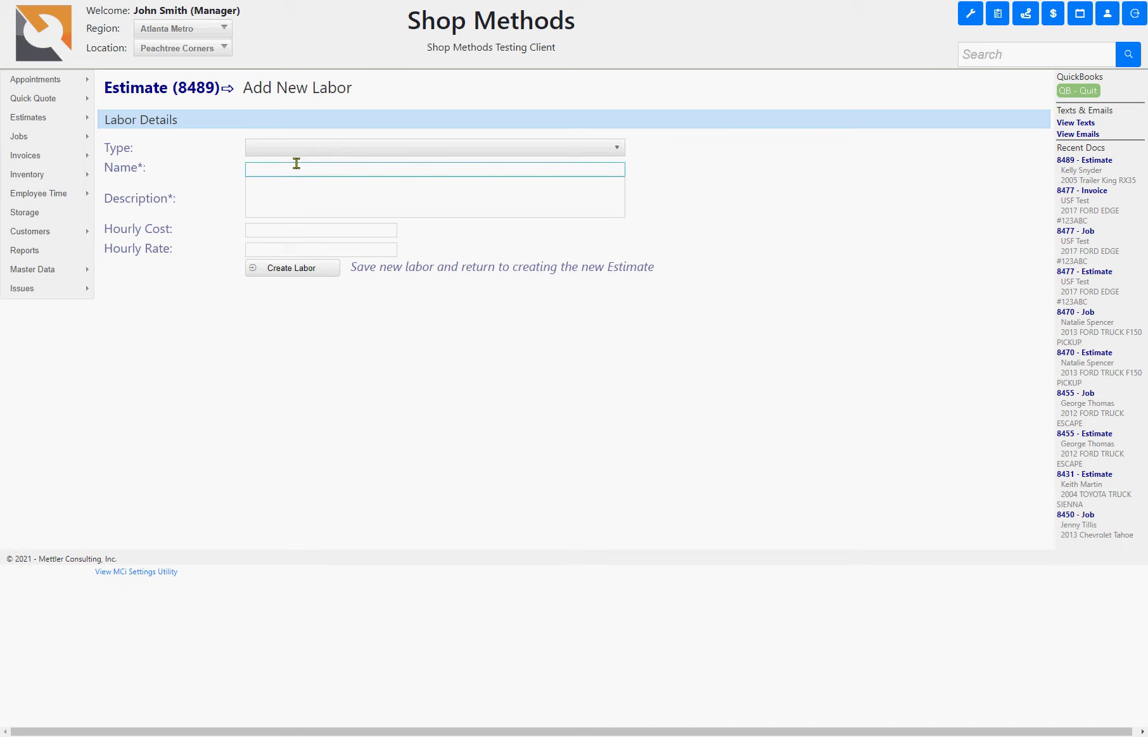
pyautogui.click(295, 150)
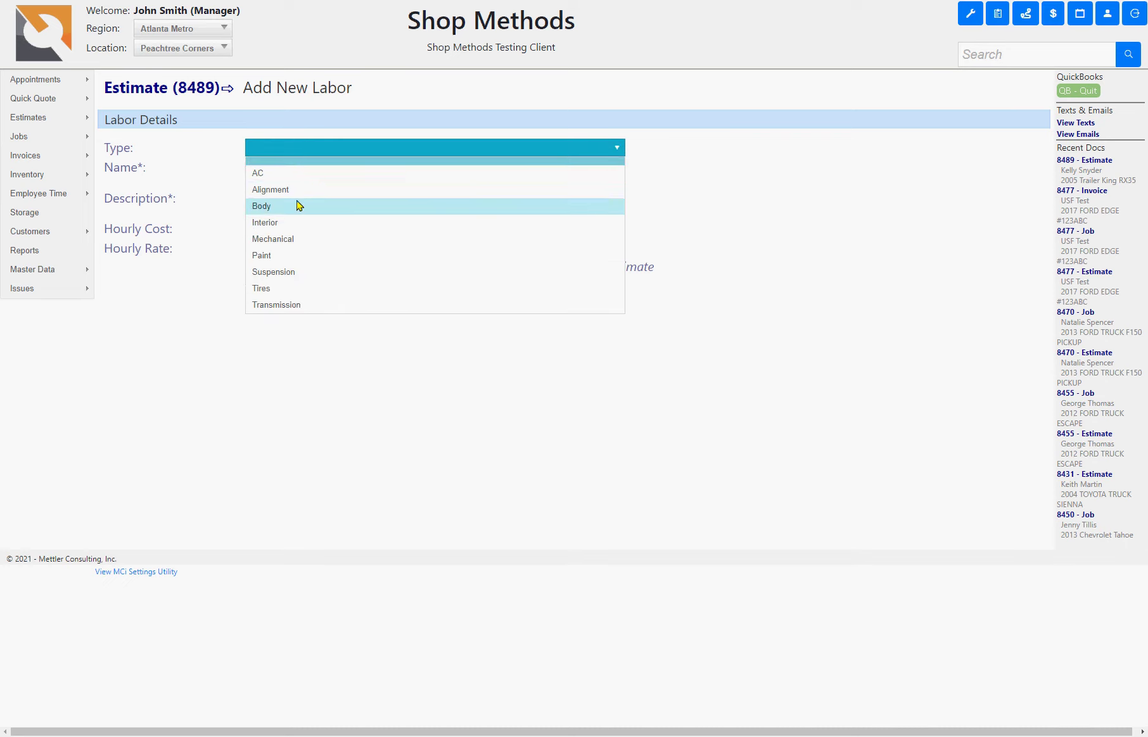
pyautogui.click(310, 239)
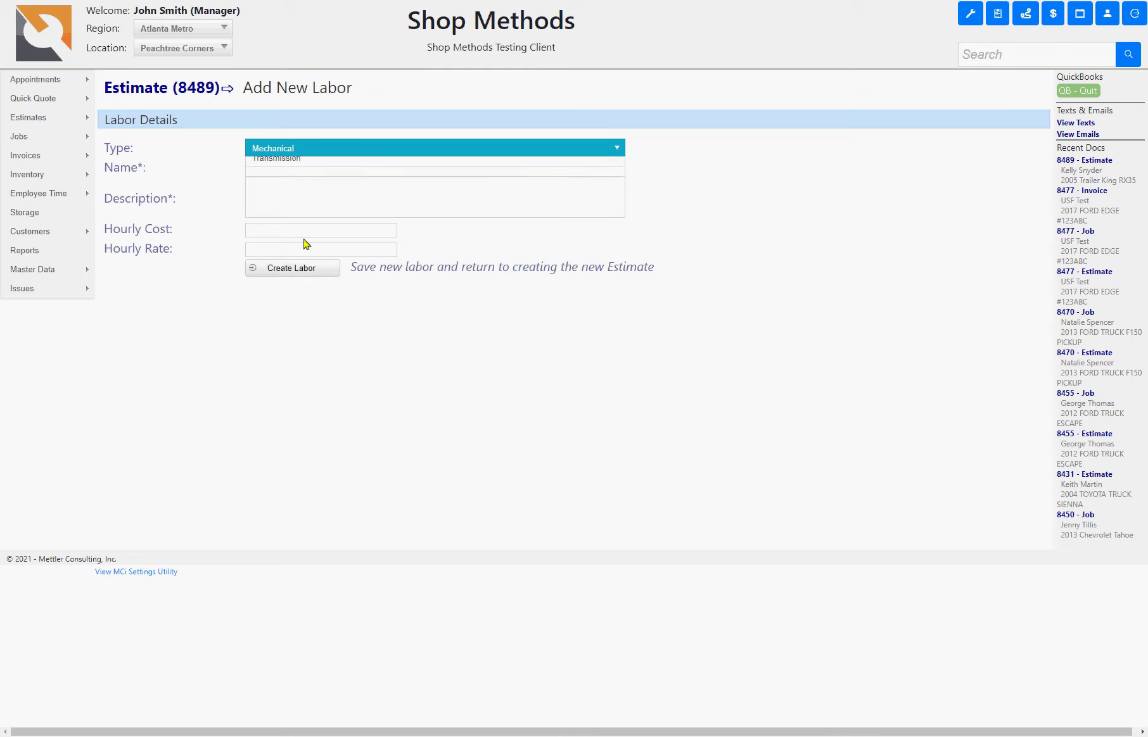
pyautogui.click(266, 169)
pyautogui.write('Gas')
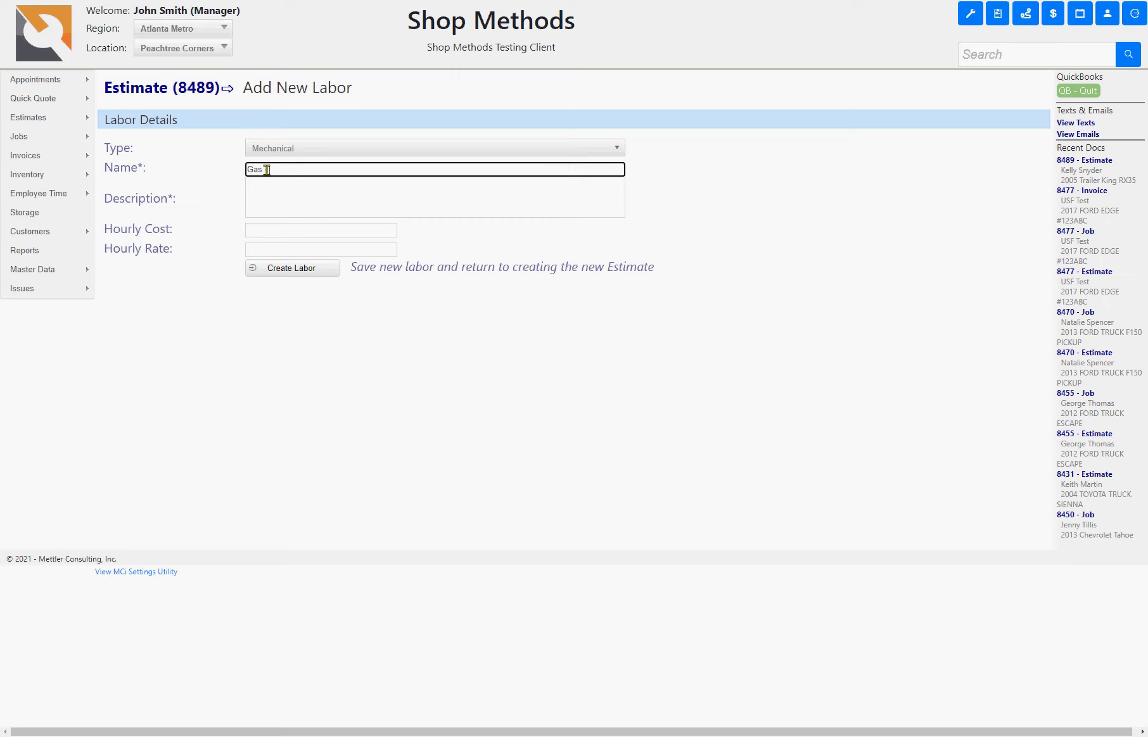
pyautogui.write(' Plumbing')
# - Reuse the name as the description, keep the 75.00 hourly rate, and save it to estimate 8489
pyautogui.hotkey('ctrl', 'a')
pyautogui.press('Tab')
pyautogui.write('Gas - Plumbing')
pyautogui.press('Tab')
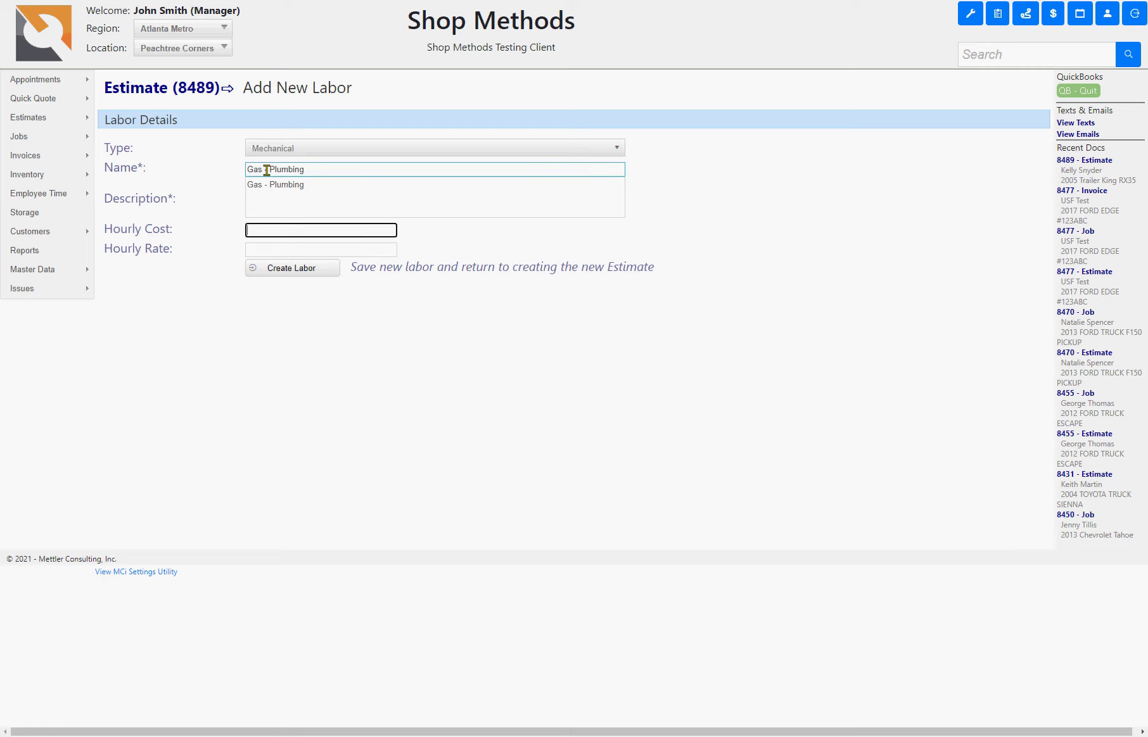
pyautogui.write('20.00')
pyautogui.press('Tab')
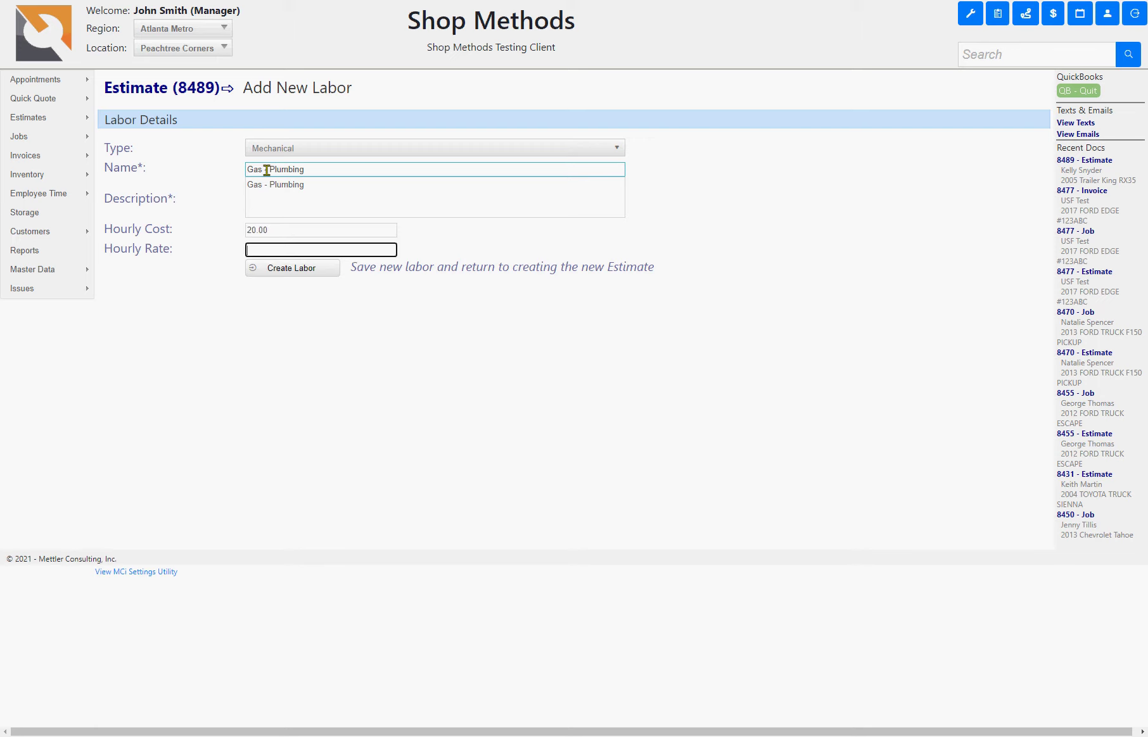
pyautogui.press('Tab')
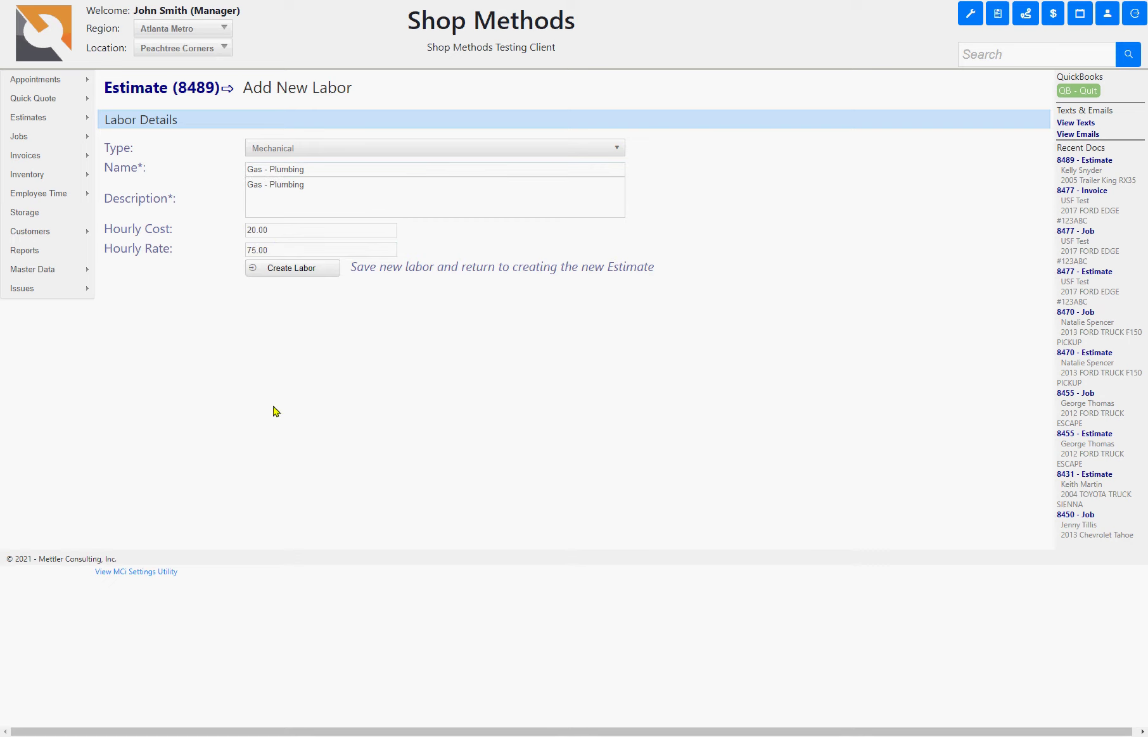
pyautogui.click(257, 190)
pyautogui.click(252, 174)
pyautogui.click(294, 184)
pyautogui.click(229, 212)
pyautogui.press('Return')
pyautogui.click(233, 379)
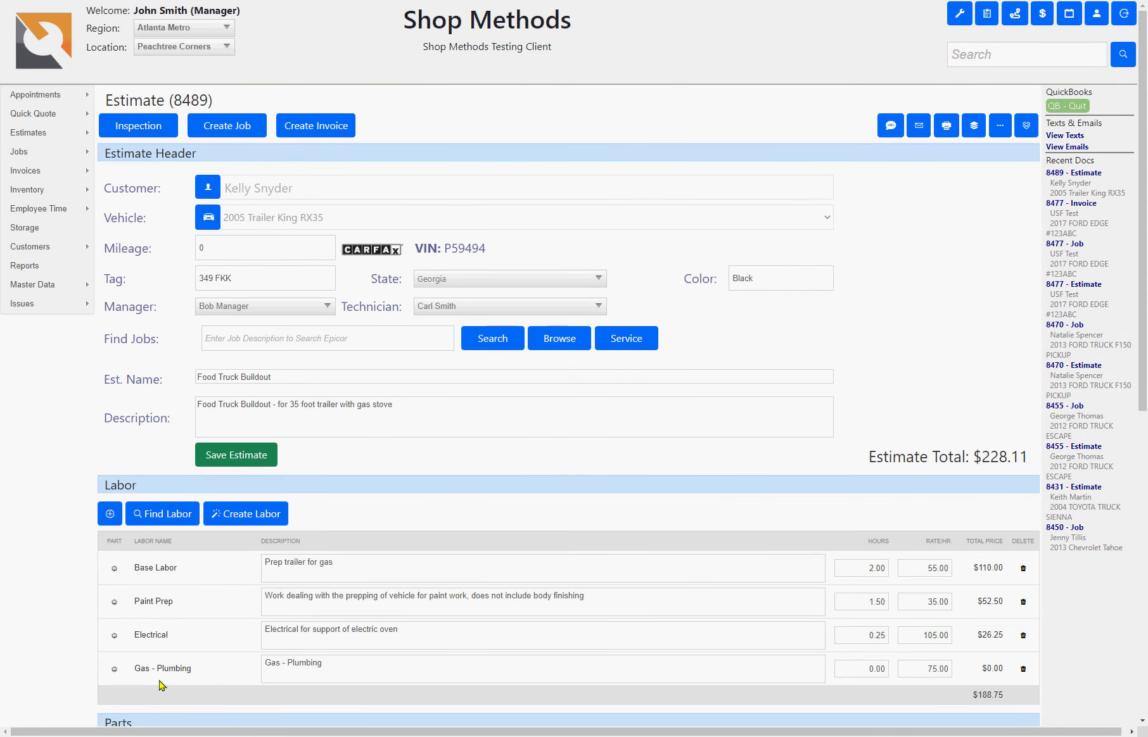
# - Set Gas - Plumbing to 1.25 hours ($93.75) and save; labor $282.50, total $333.45
pyautogui.click(320, 662)
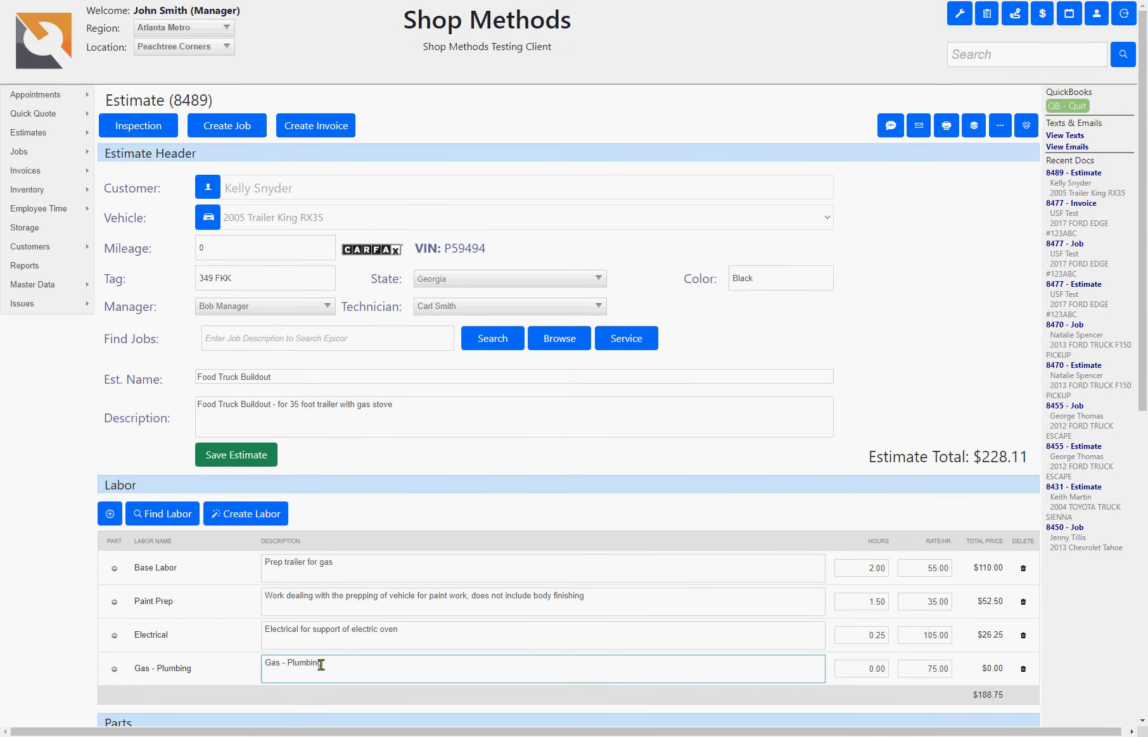
pyautogui.click(868, 672)
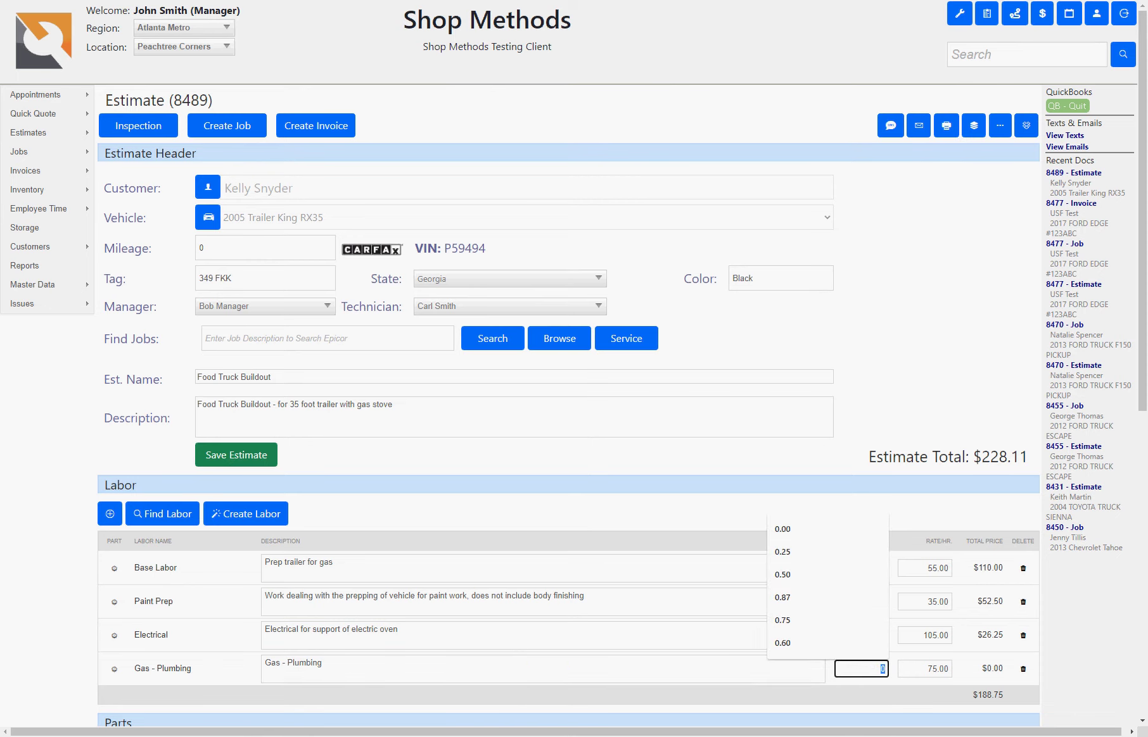
pyautogui.write('1.25')
pyautogui.press('Tab')
pyautogui.scroll(-4, 686, 490)
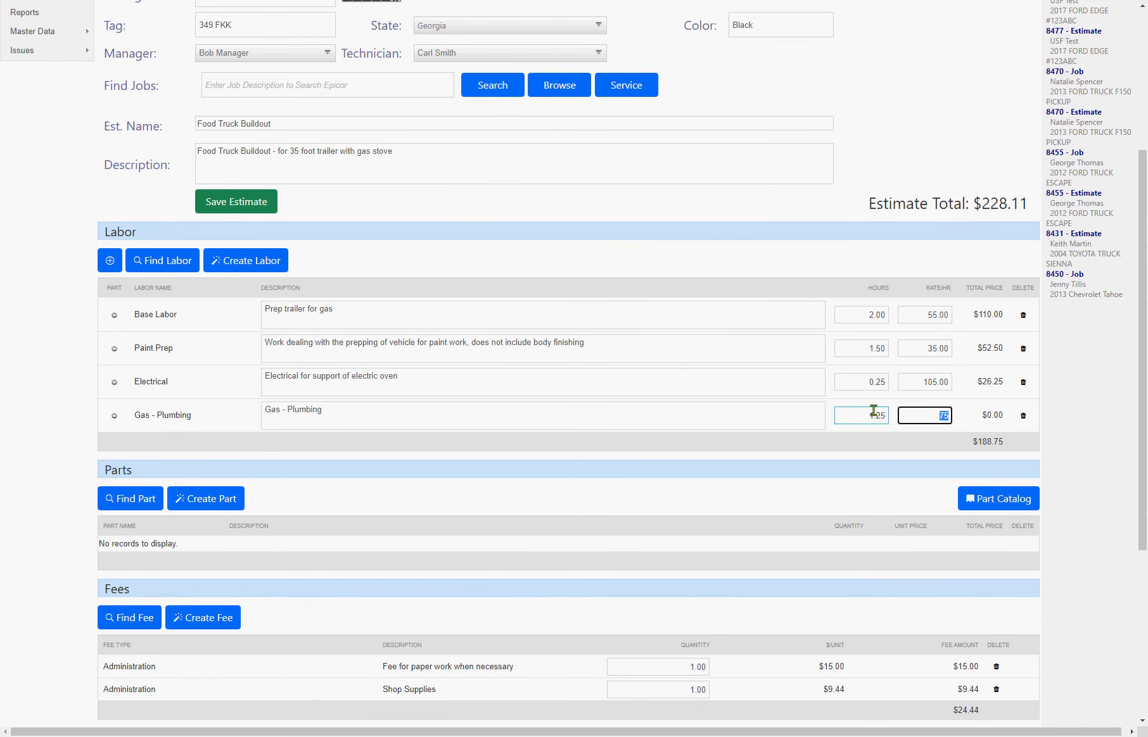
pyautogui.click(238, 203)
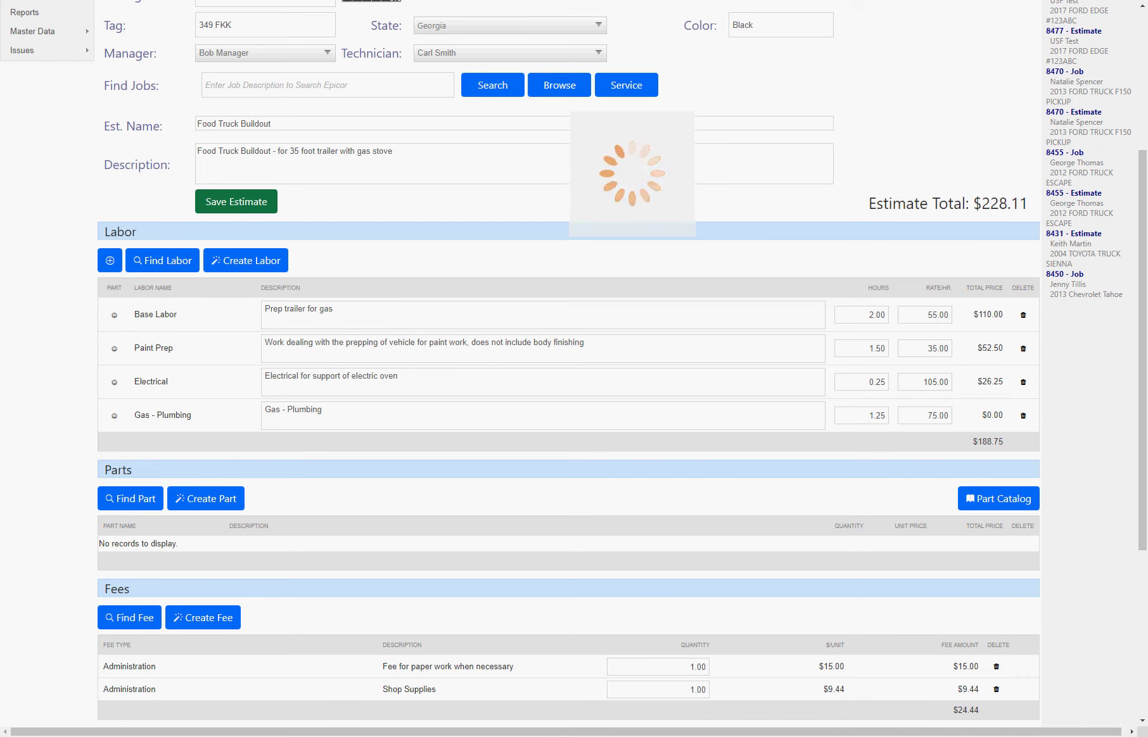
pyautogui.click(268, 311)
pyautogui.scroll(-1, 272, 317)
pyautogui.click(273, 315)
pyautogui.scroll(2, 277, 267)
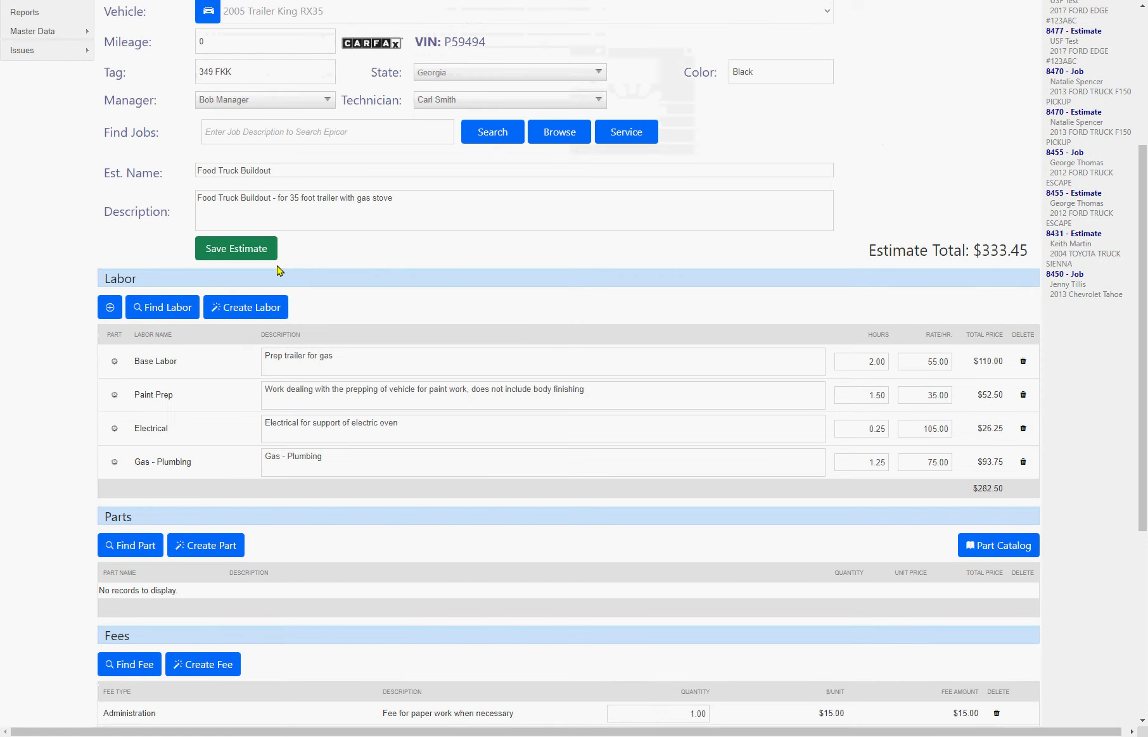
pyautogui.scroll(-3, 279, 270)
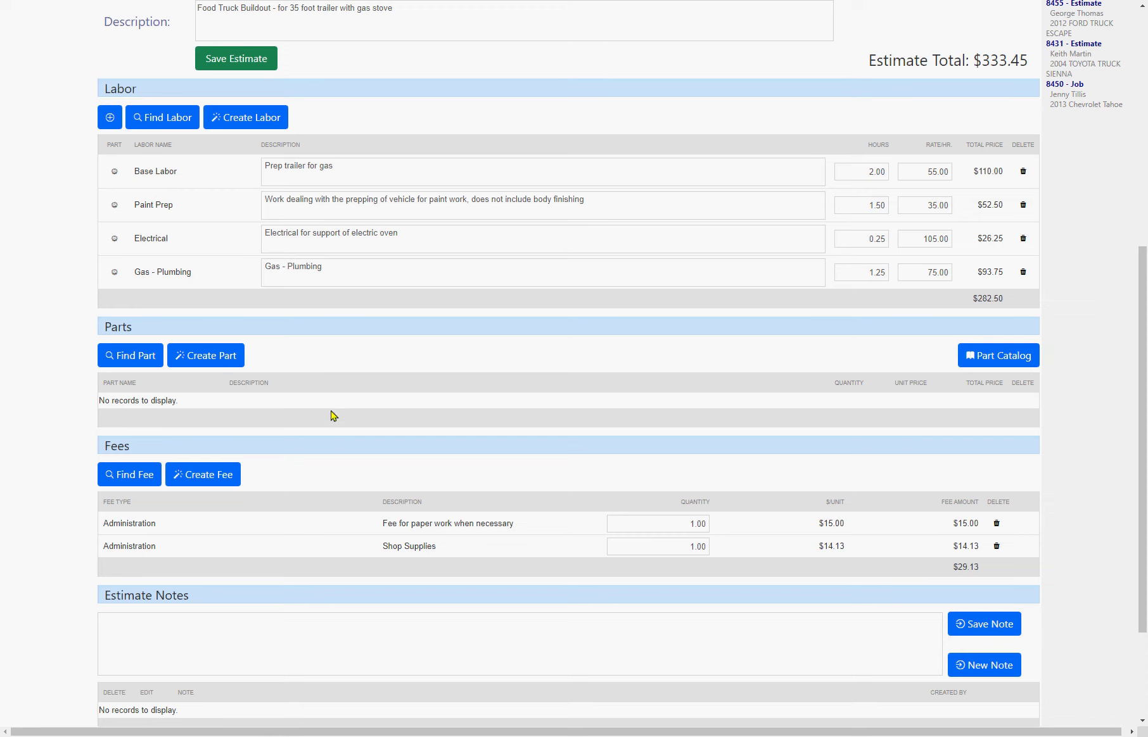
# - Search parts for 'oil' and add 10w40 Oil, Oil Filter and Oil Plug to estimate 8489
pyautogui.click(139, 363)
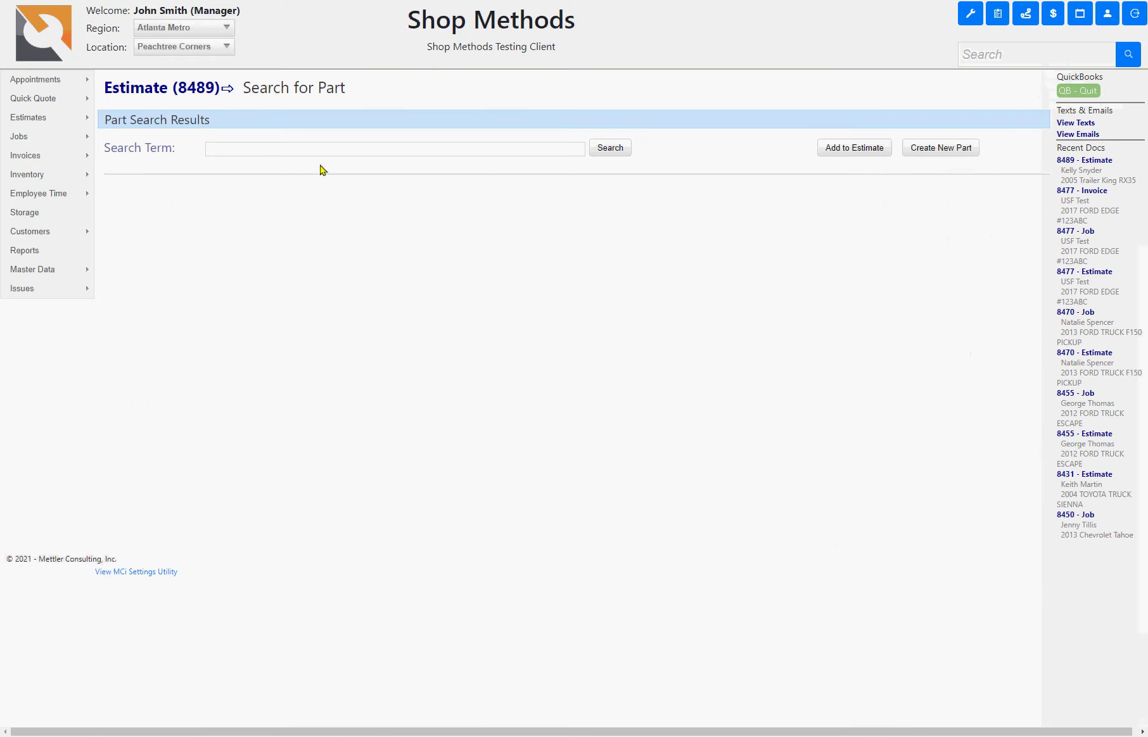
pyautogui.click(315, 148)
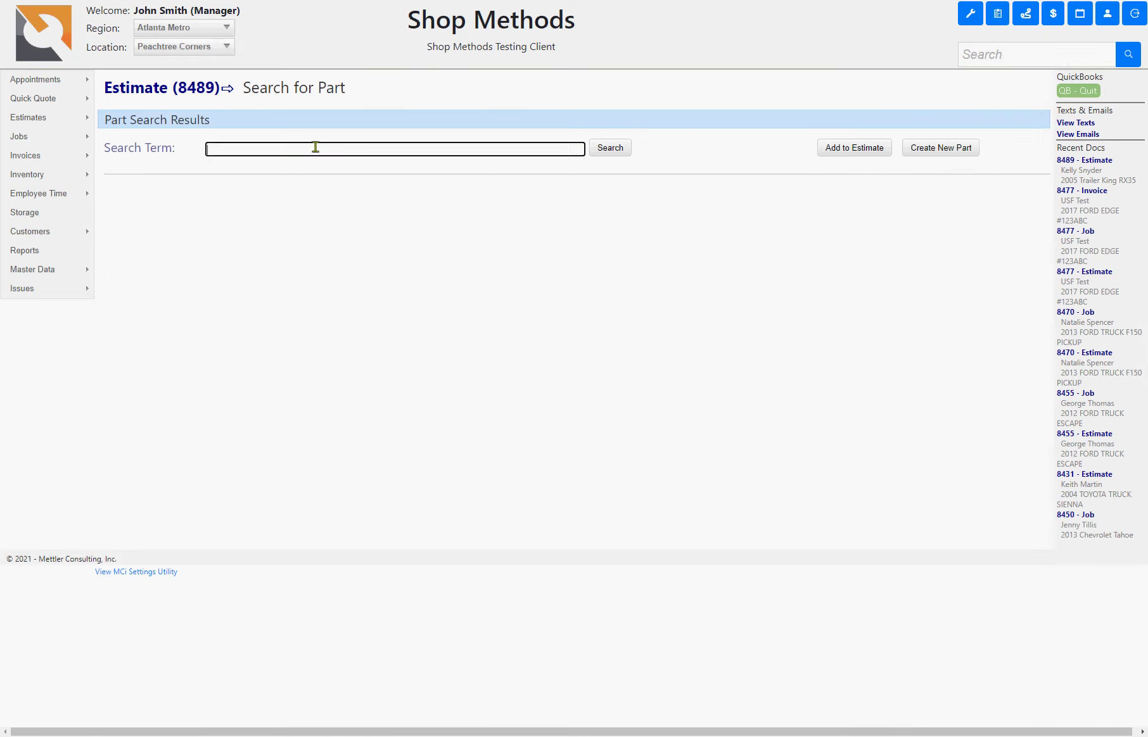
pyautogui.write('oil')
pyautogui.press('Return')
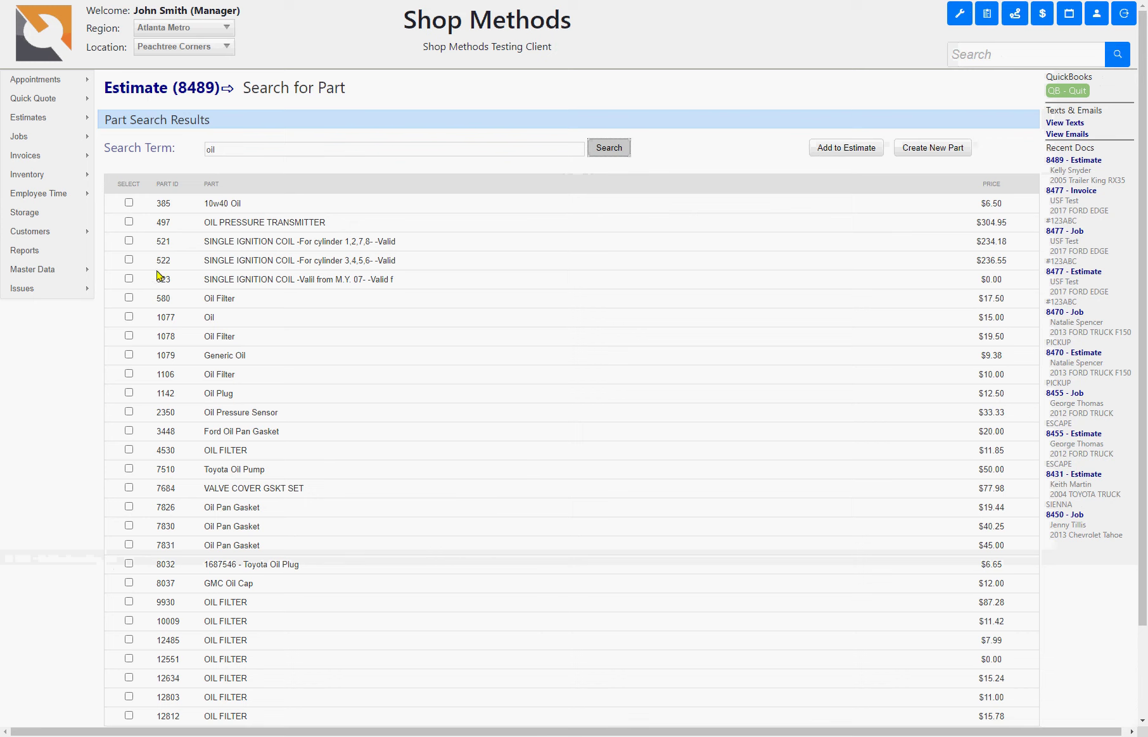
pyautogui.click(128, 203)
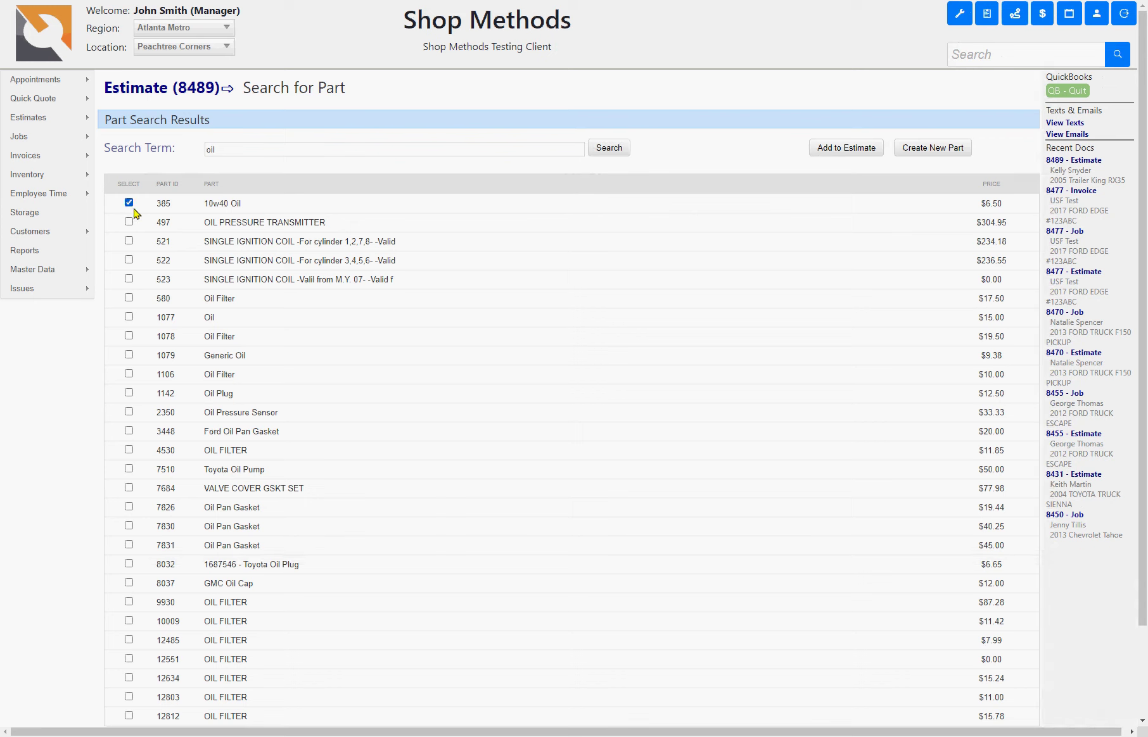
pyautogui.click(128, 298)
pyautogui.click(129, 393)
pyautogui.click(865, 151)
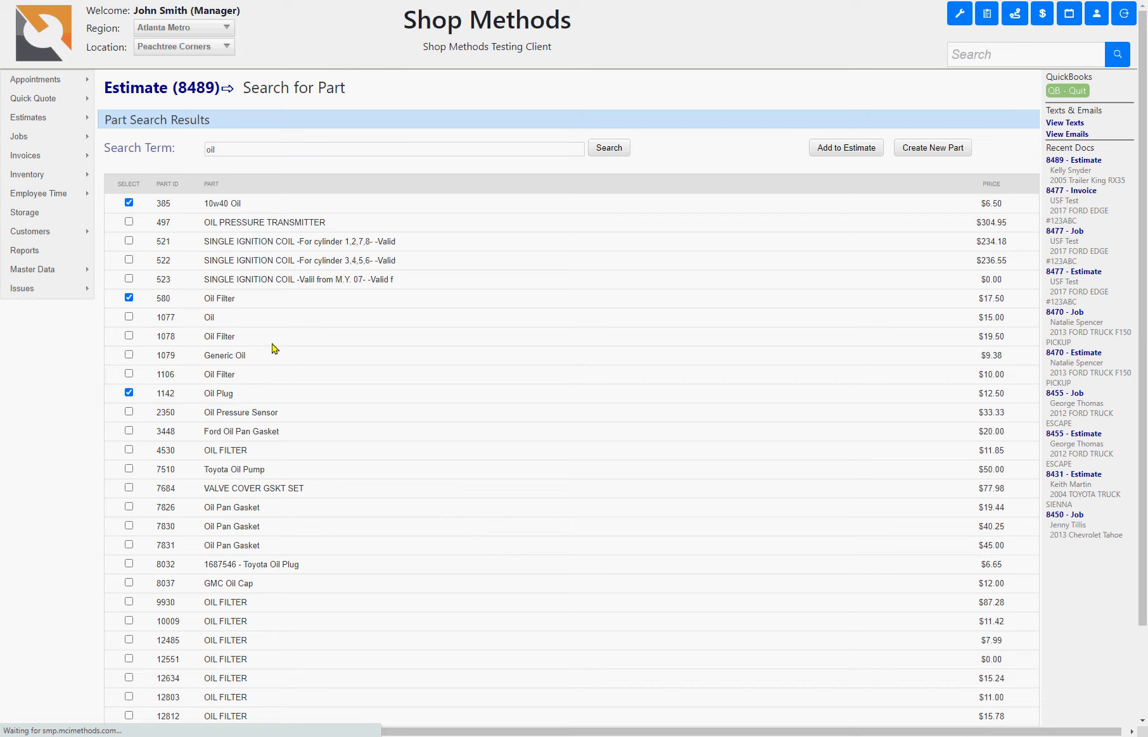
# - Give the 10w40 Oil line a 7.15 unit price and 2.5 quantity, then save; total $401.28
pyautogui.scroll(-6, 469, 437)
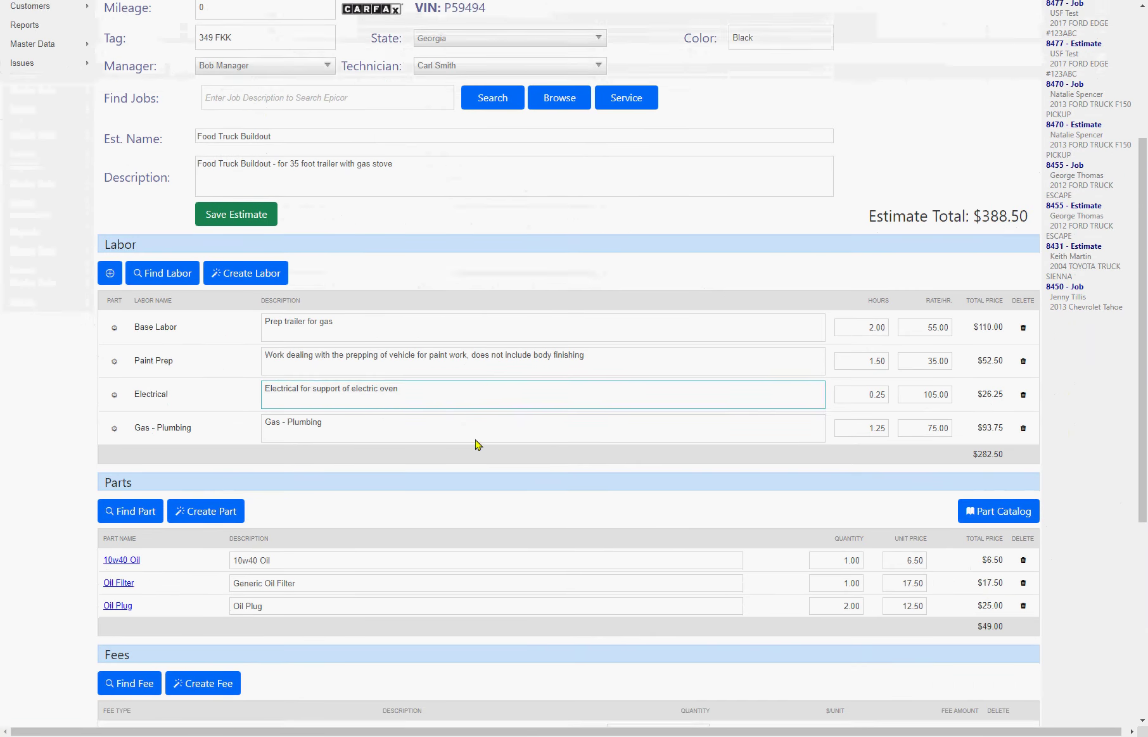
pyautogui.click(828, 577)
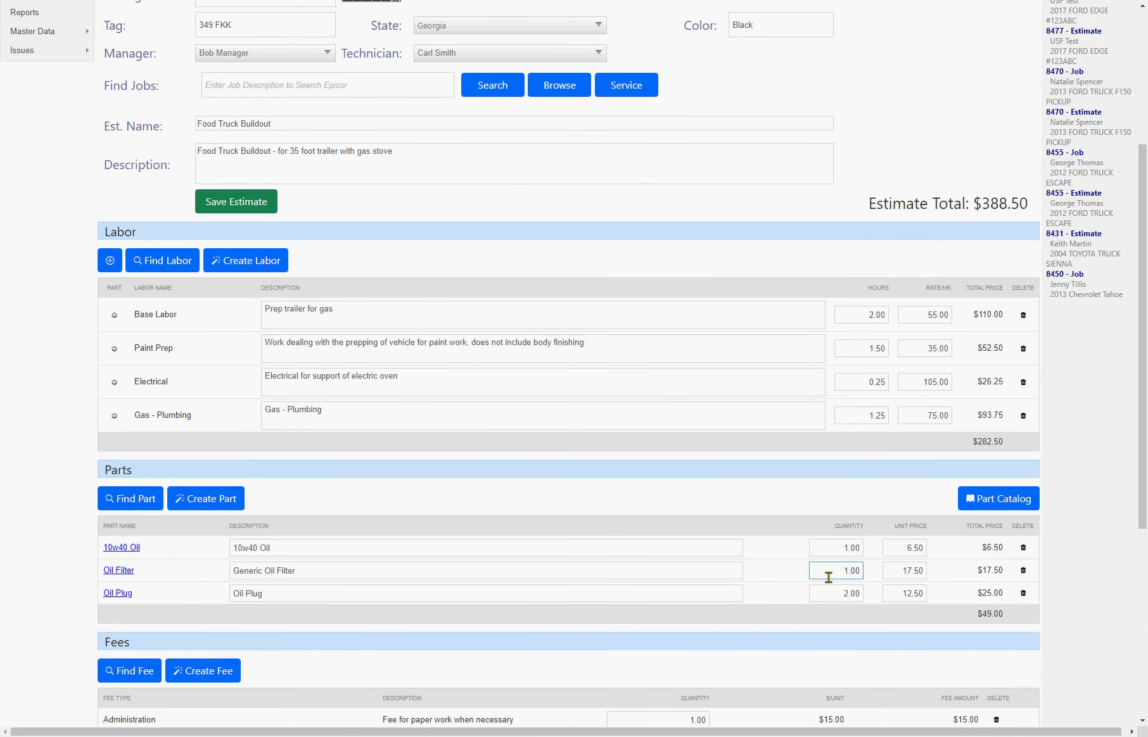
pyautogui.click(887, 550)
pyautogui.doubleClick(898, 553)
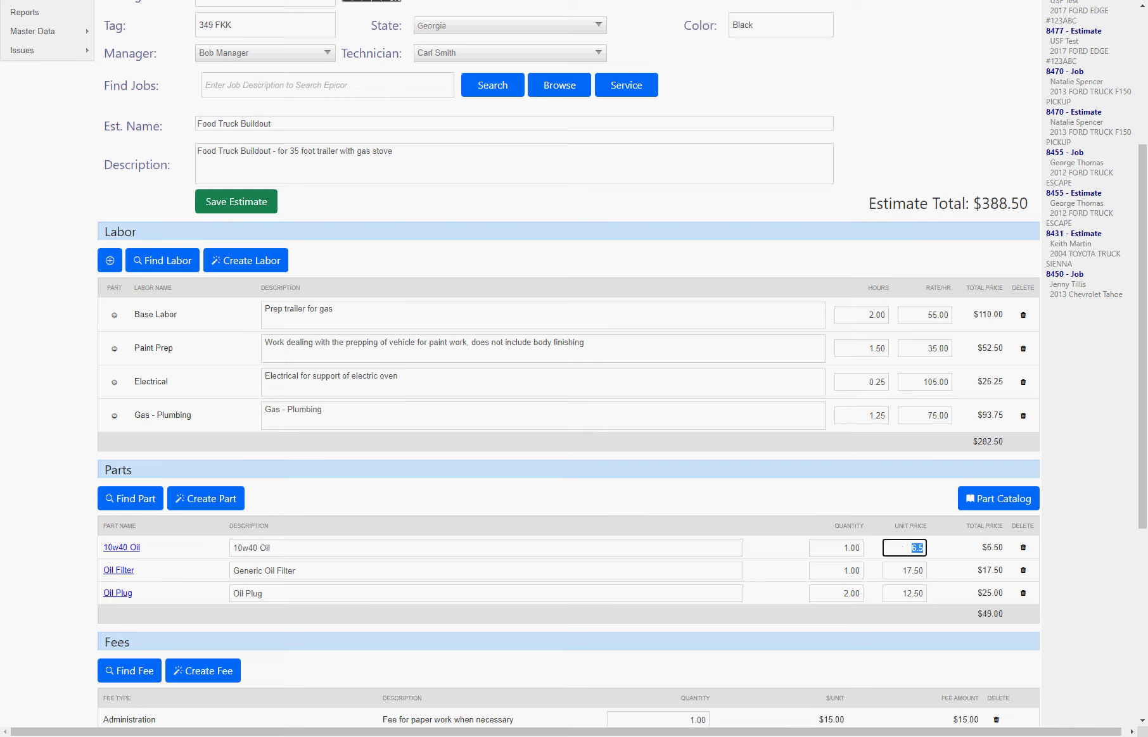
pyautogui.write('7.15')
pyautogui.press('Tab')
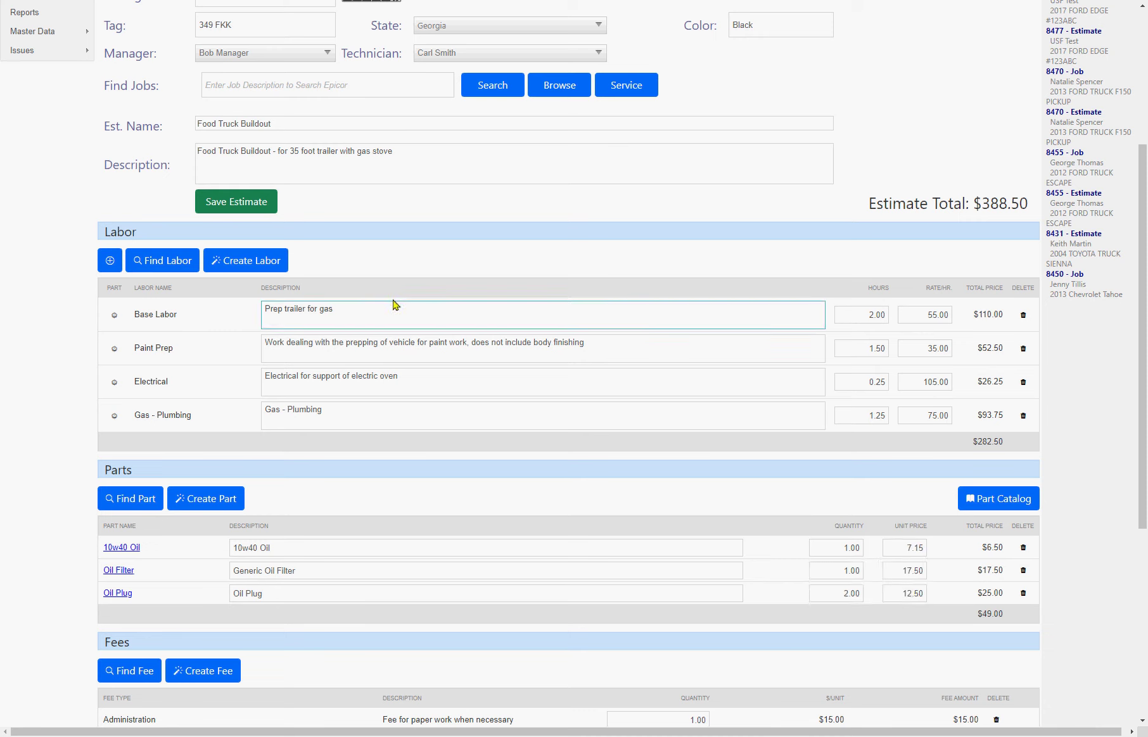
pyautogui.doubleClick(824, 550)
pyautogui.write('2.5')
pyautogui.click(232, 206)
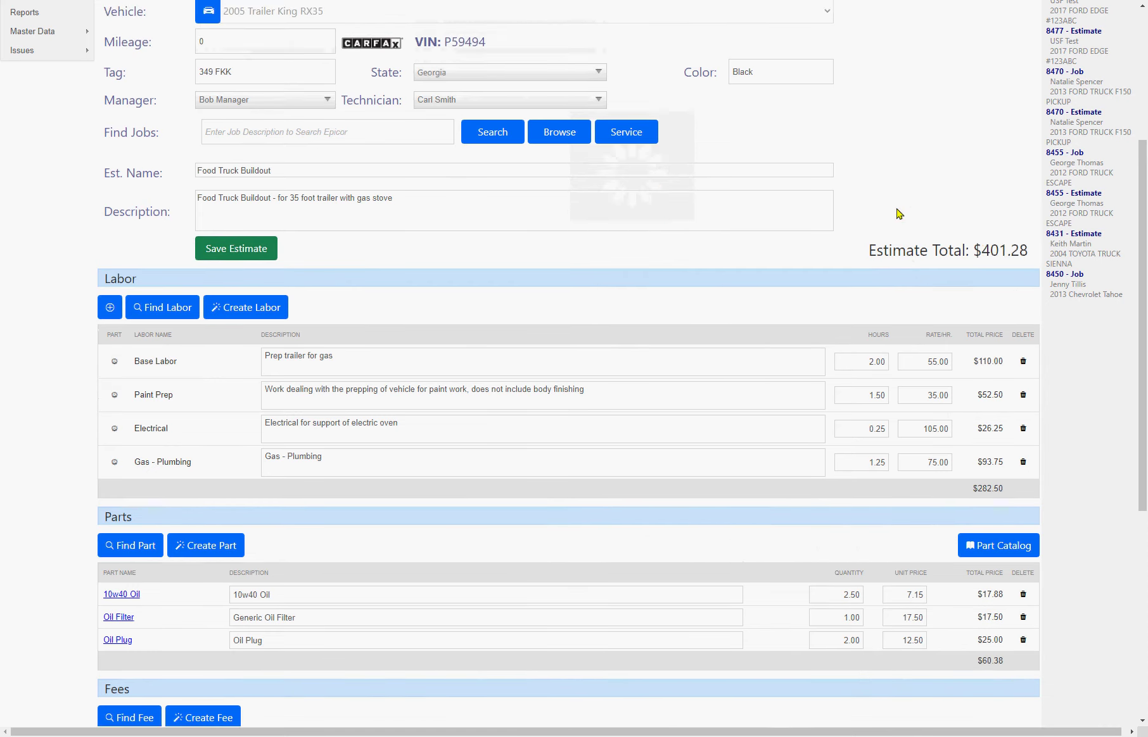
pyautogui.scroll(-3, 897, 215)
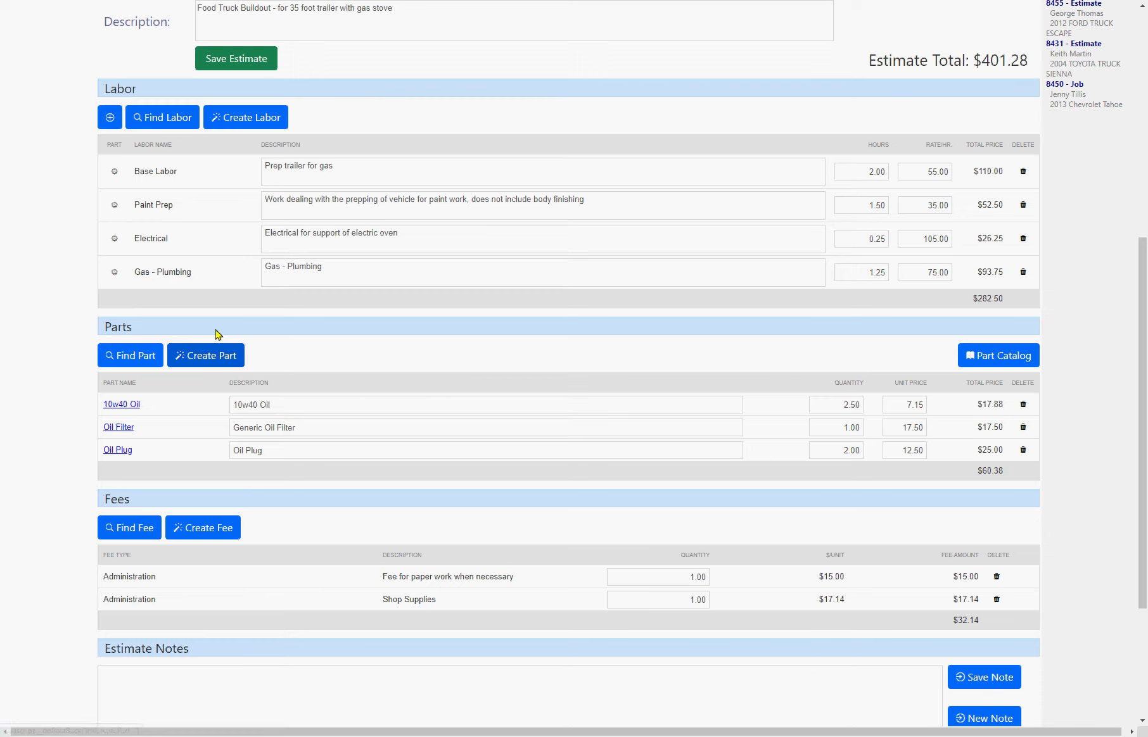
# - Create a new Air and Fuel part named Gas Regulator, described 'Gas Regulator - medium flow'
pyautogui.click(225, 353)
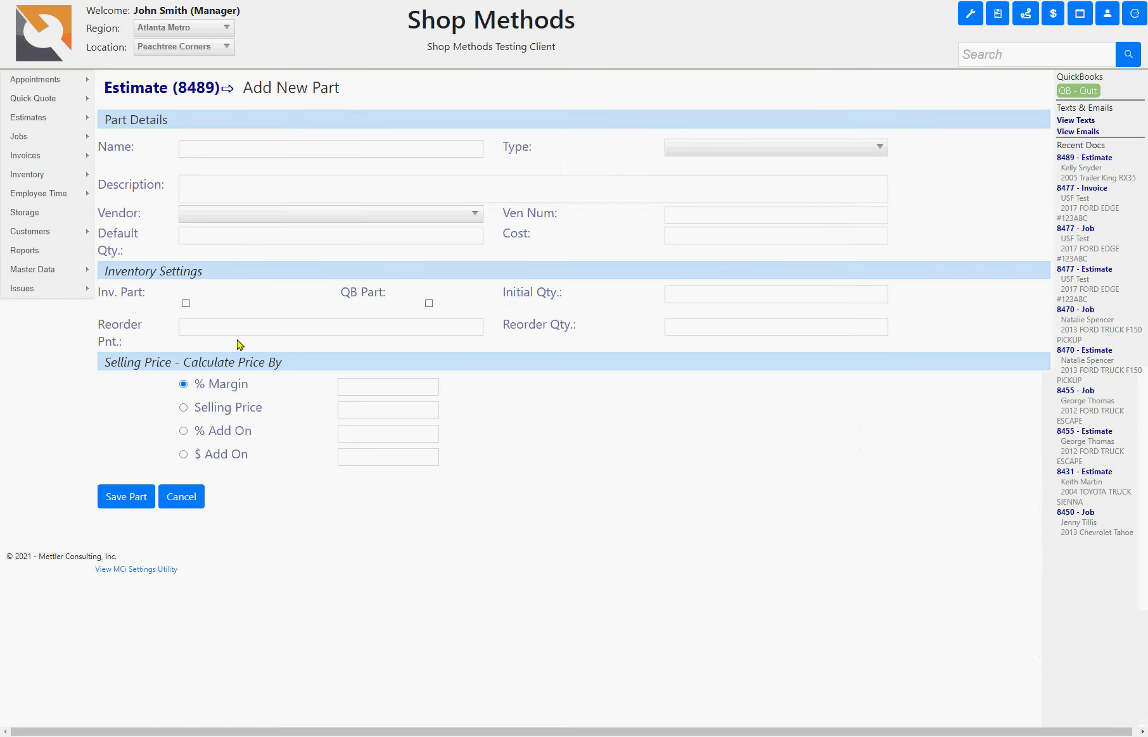
pyautogui.click(207, 153)
pyautogui.write('Gas Pa')
pyautogui.write('gulator')
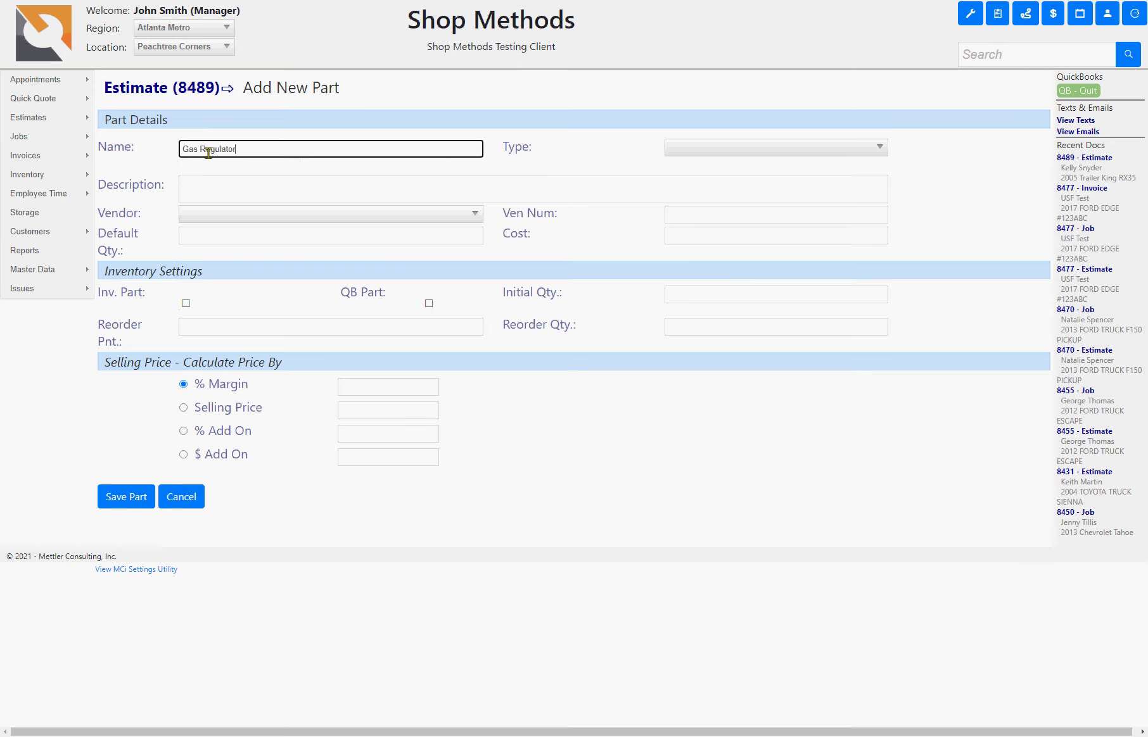
pyautogui.press('Tab')
pyautogui.press('Down')
pyautogui.press('Down')
pyautogui.press('Down')
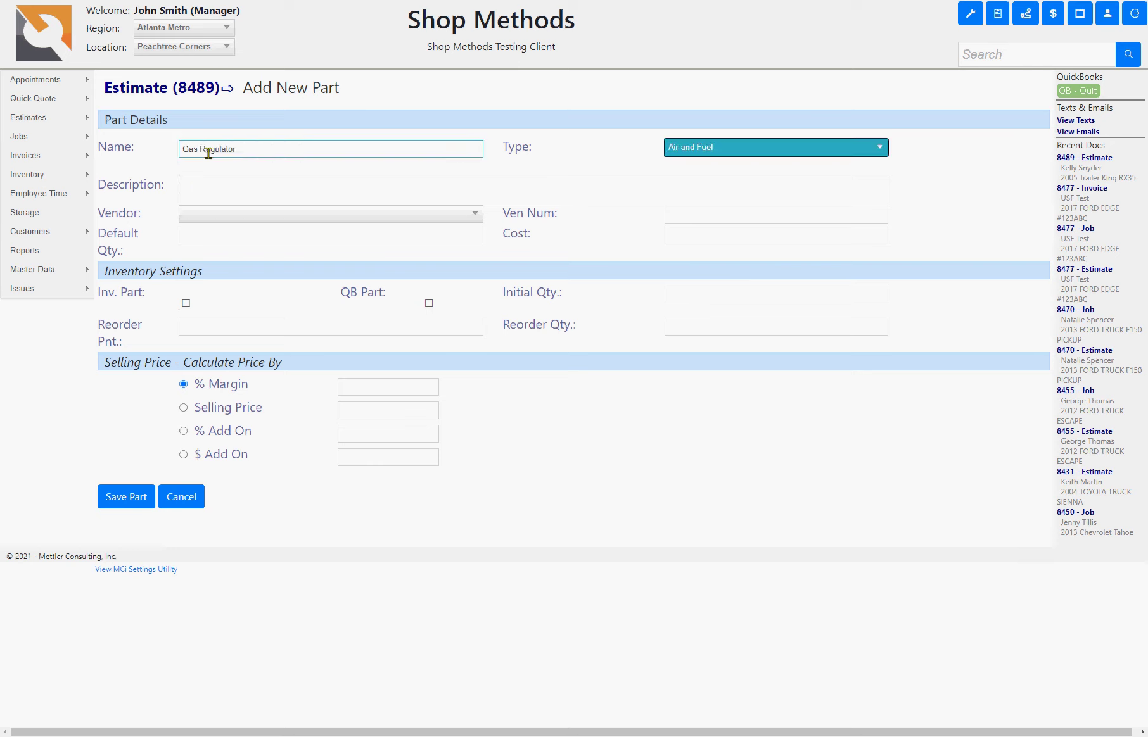
pyautogui.press('Tab')
pyautogui.write('Gas Regu')
pyautogui.press('BackSpace')
pyautogui.write('gulator -')
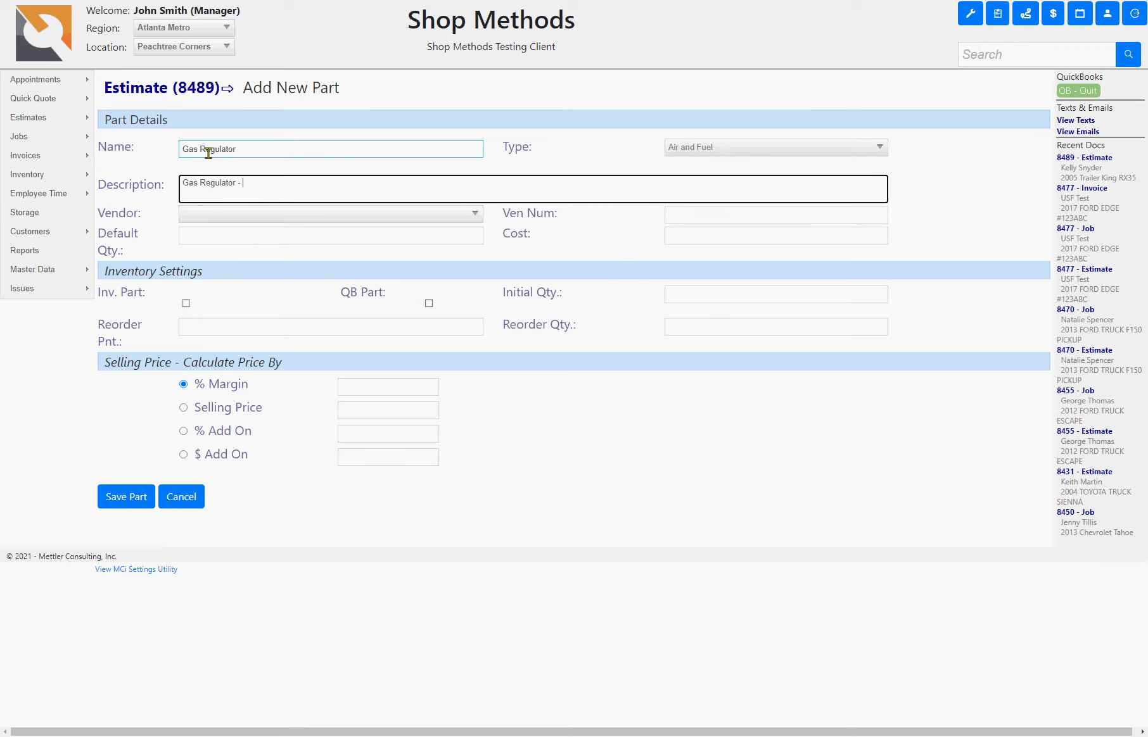
pyautogui.write(' medium flow')
# - Choose Euro Chop Shop as the new part's vendor
pyautogui.press('Tab')
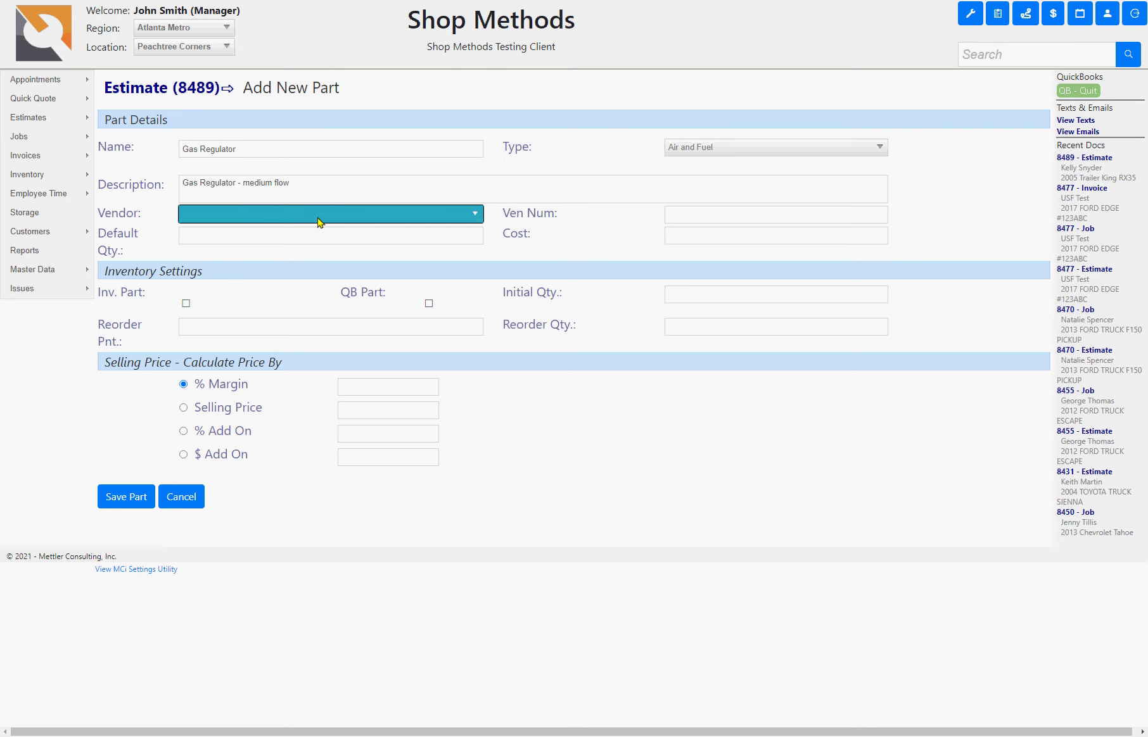
pyautogui.click(319, 221)
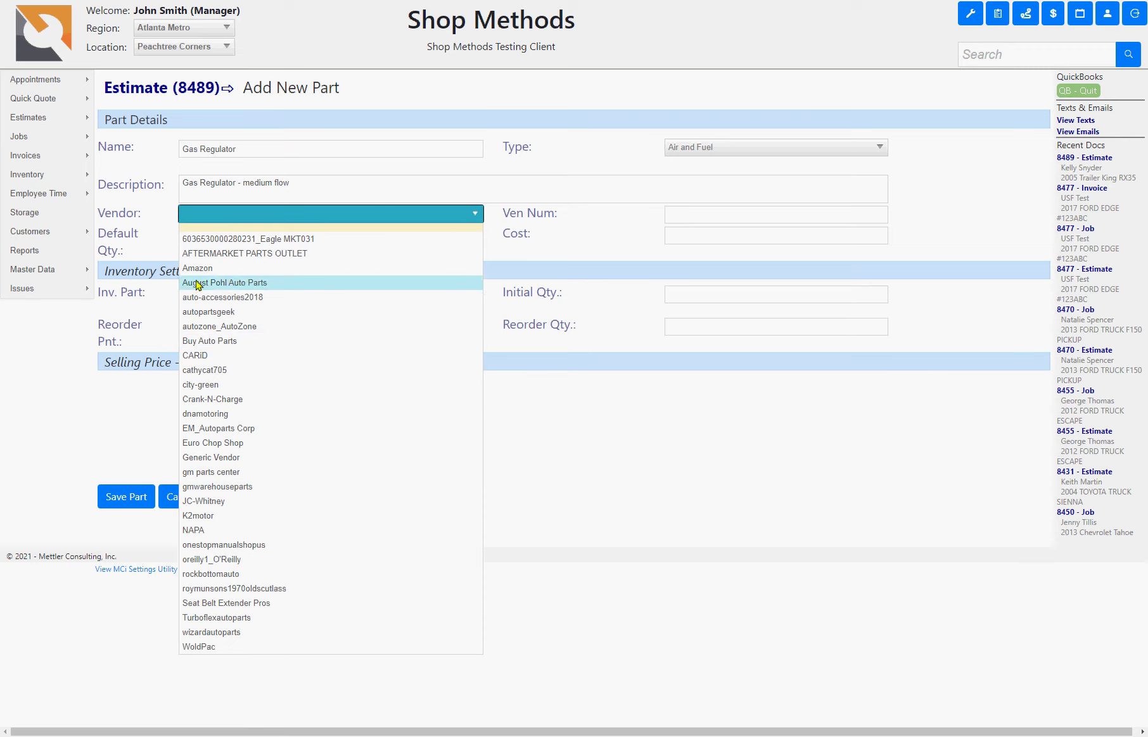
pyautogui.click(215, 442)
pyautogui.press('Tab')
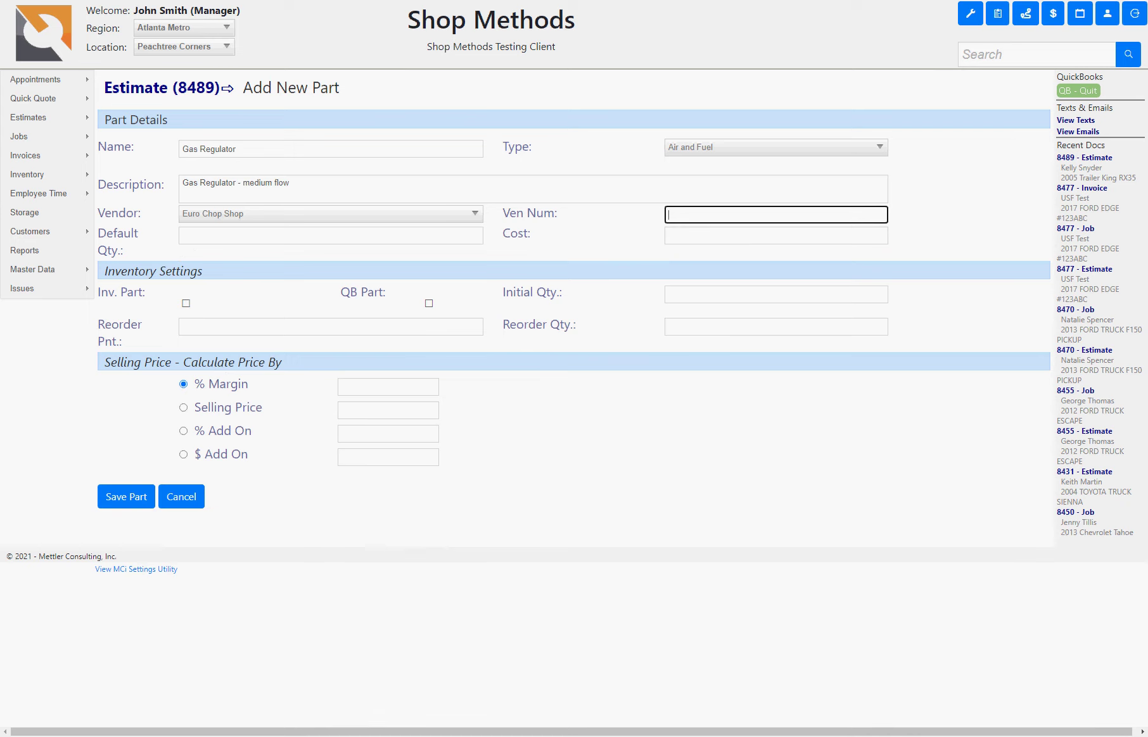
# - Enter vendor part number GR4958, default quantity 1, cost $55.95, and mark it an inventory part
pyautogui.write('GR4958')
pyautogui.click(331, 236)
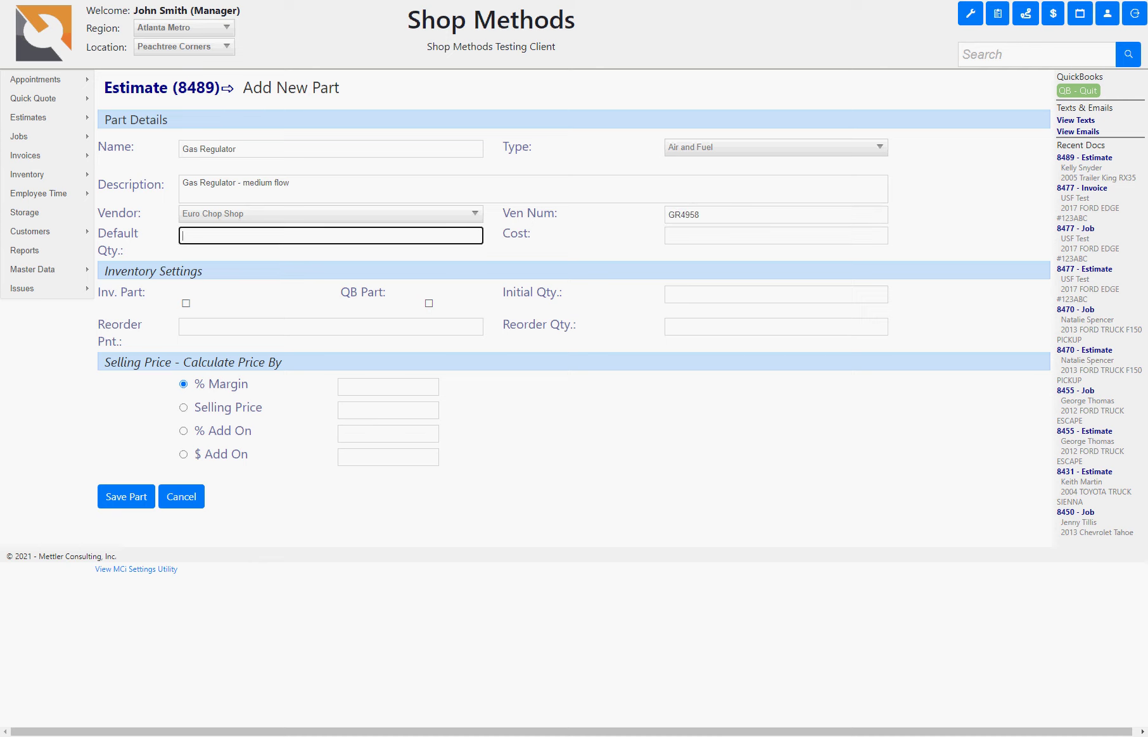
pyautogui.write('1')
pyautogui.press('Tab')
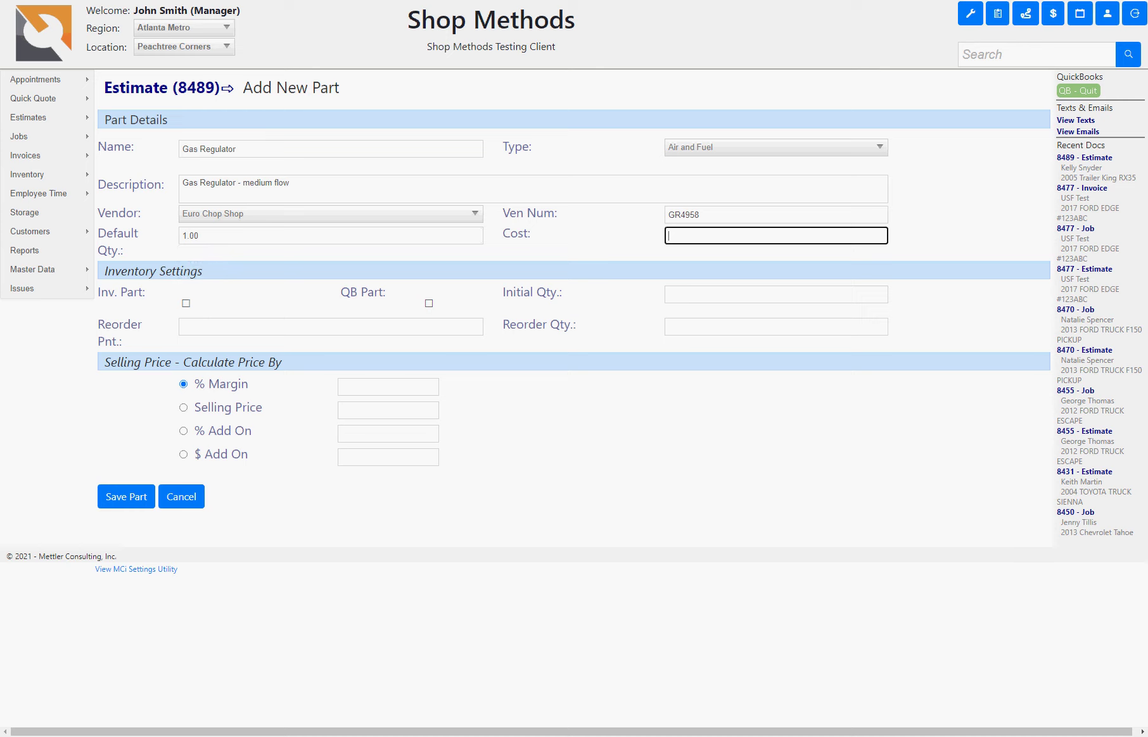
pyautogui.write('55.95')
pyautogui.press('Tab')
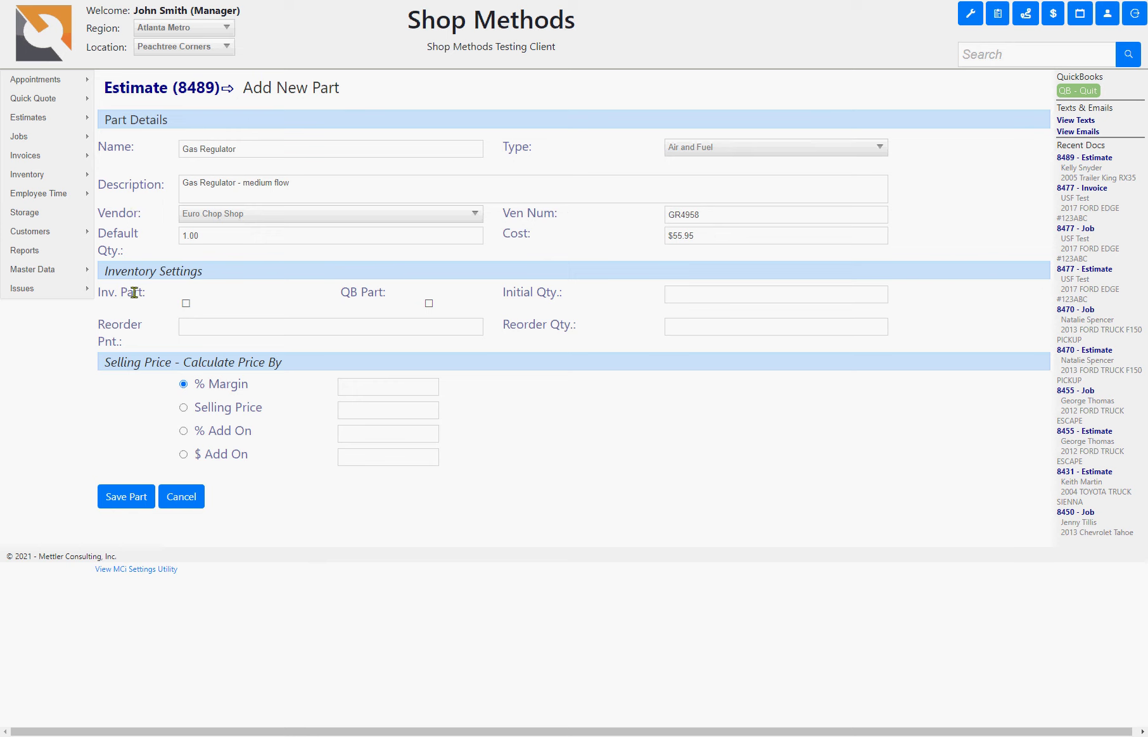
pyautogui.click(197, 328)
pyautogui.click(187, 305)
pyautogui.click(429, 304)
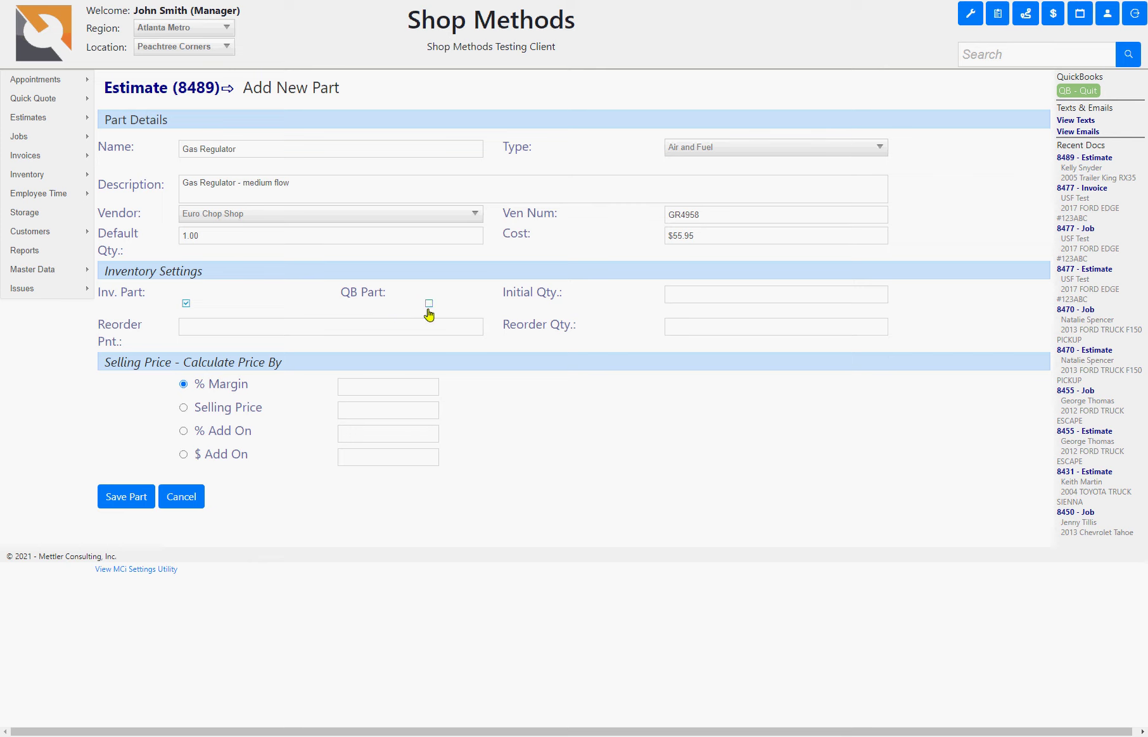
# - Set initial quantity 1.00, reorder point 0.00 and reorder quantity 1.00
pyautogui.click(673, 296)
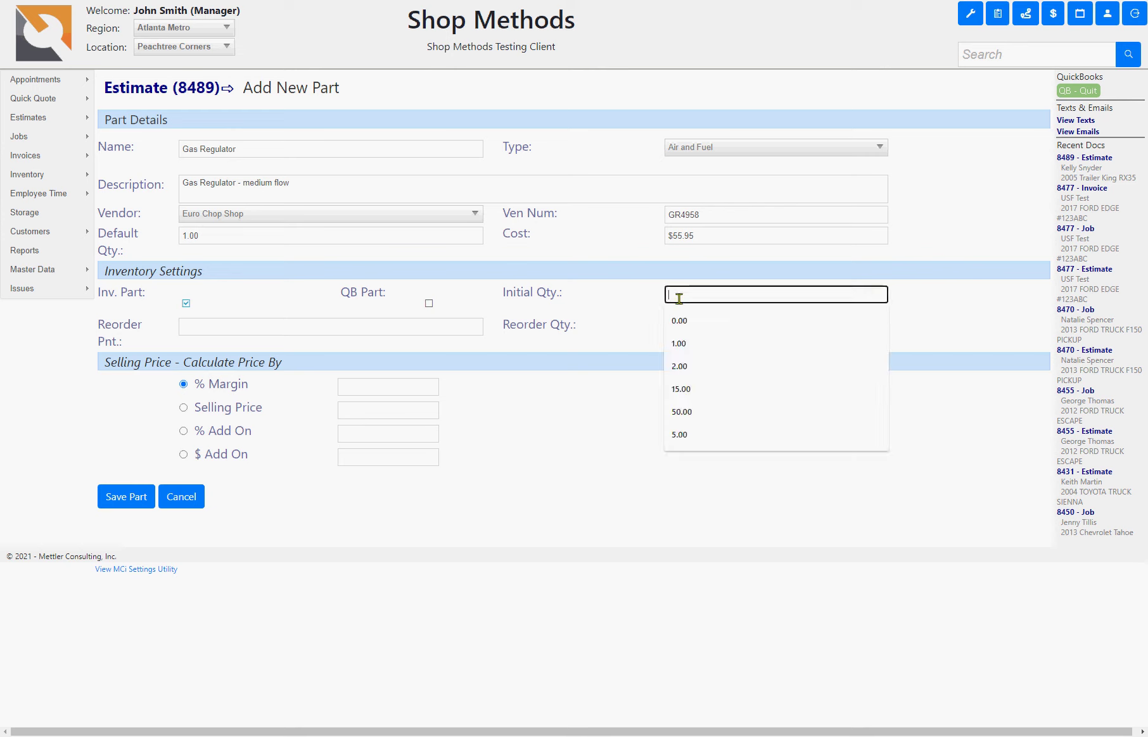
pyautogui.click(641, 298)
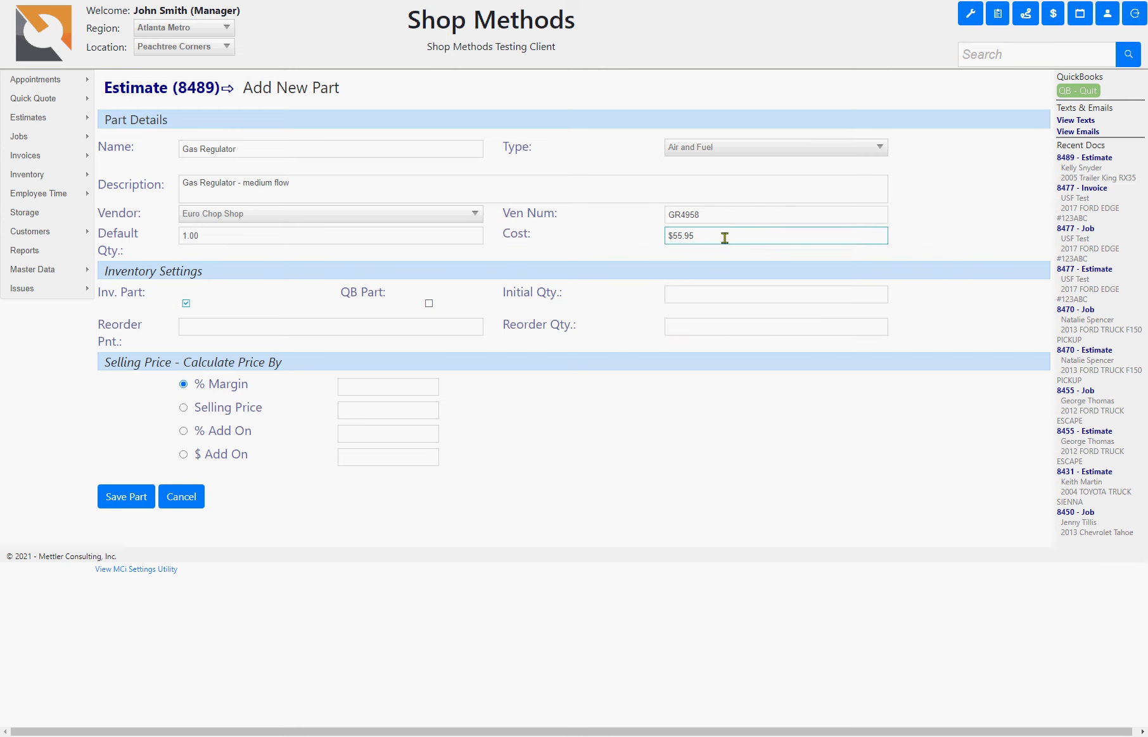
pyautogui.click(718, 293)
pyautogui.write('1')
pyautogui.click(464, 404)
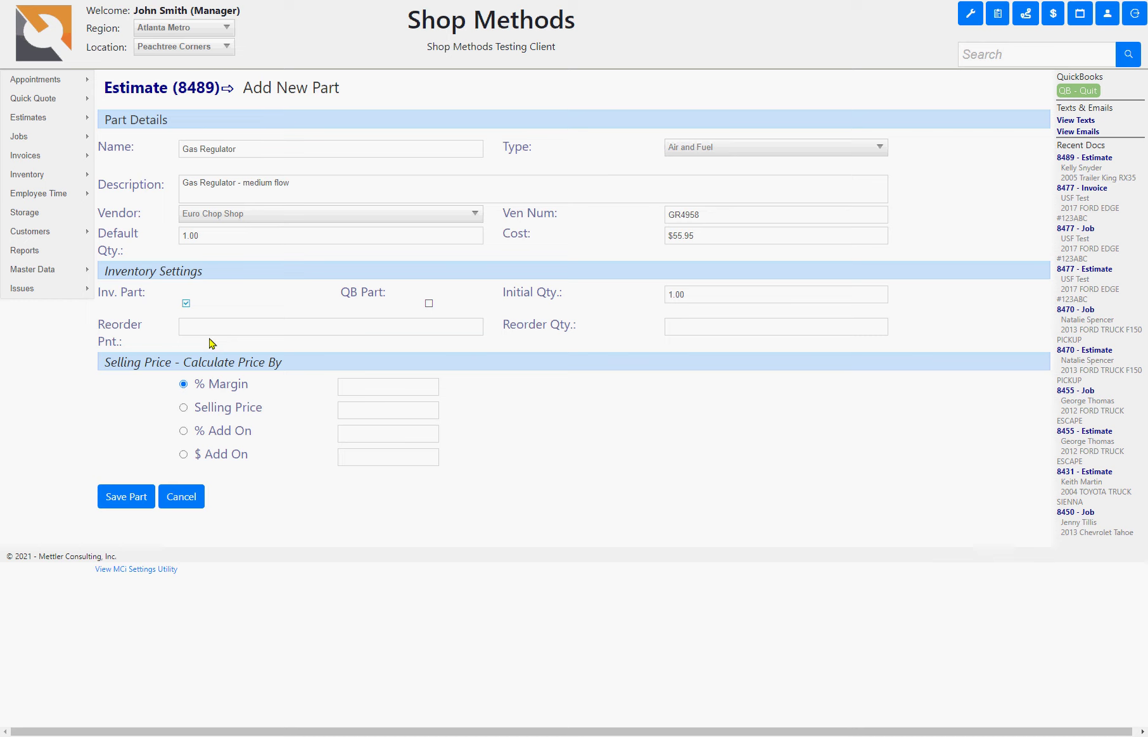
pyautogui.click(199, 325)
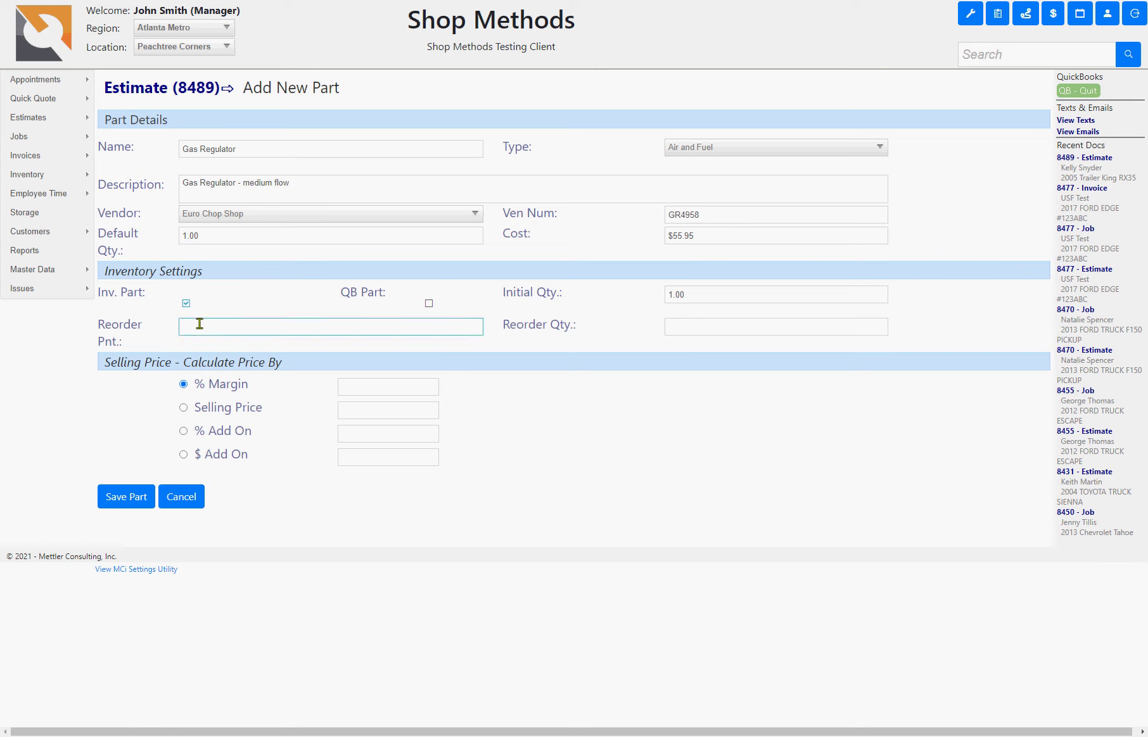
pyautogui.write('0')
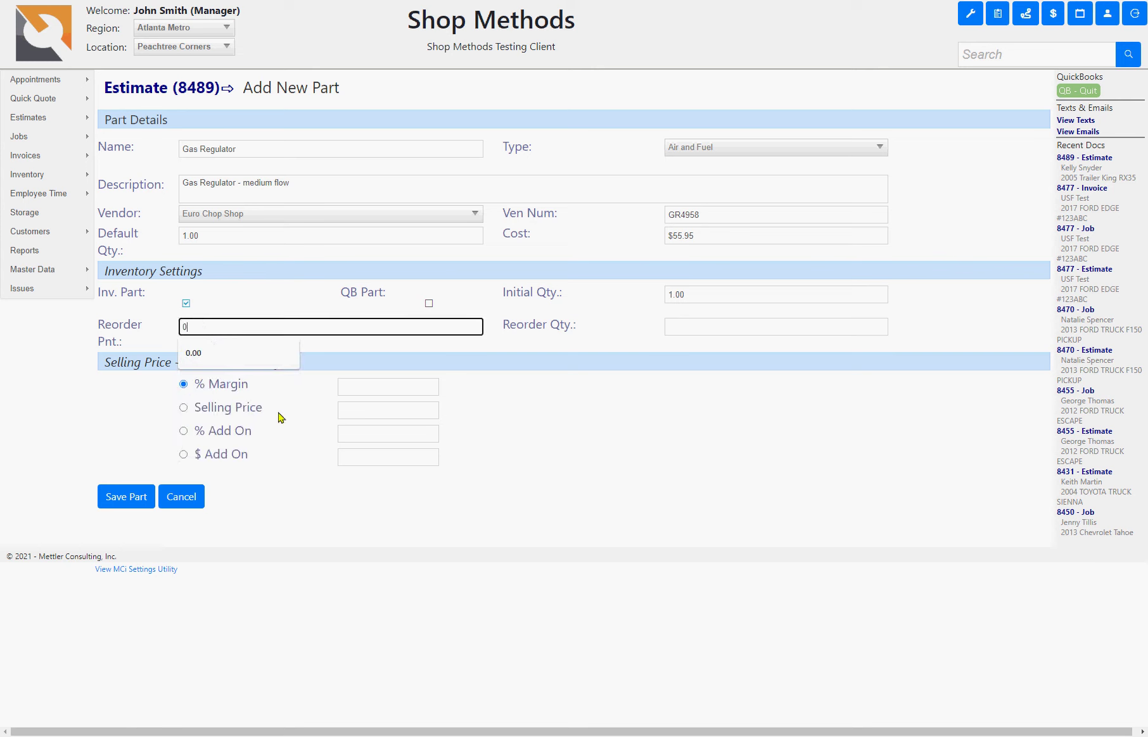
pyautogui.click(659, 428)
pyautogui.click(676, 325)
pyautogui.click(555, 323)
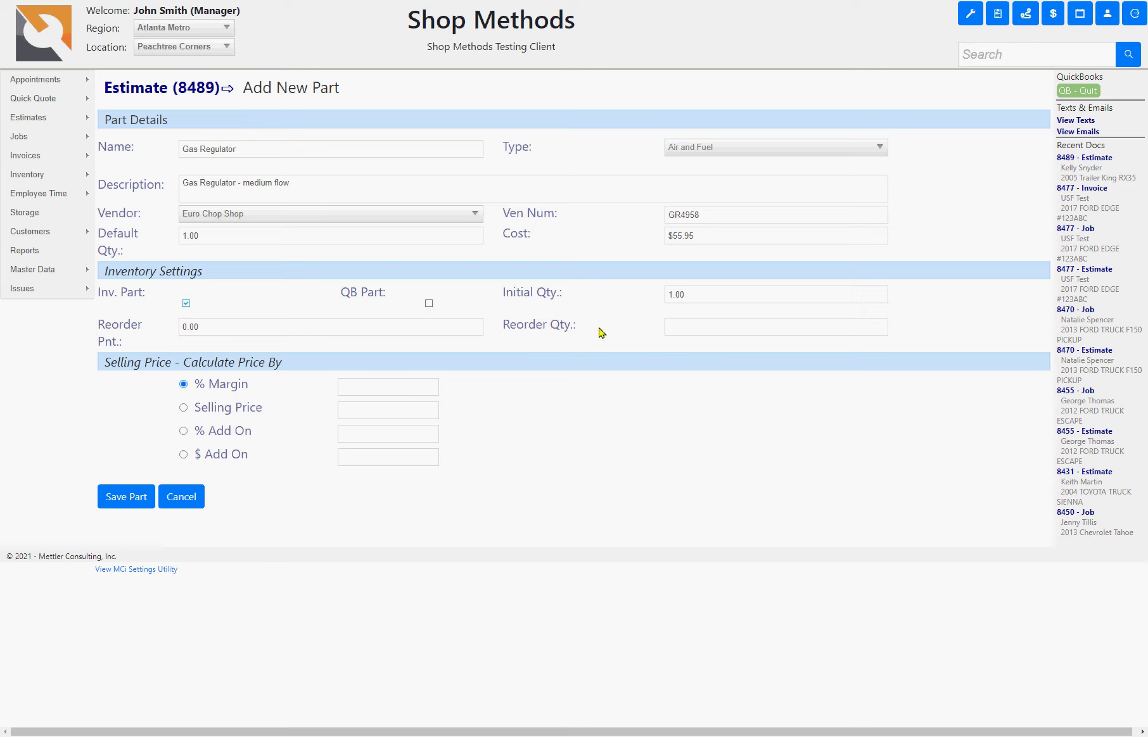
pyautogui.click(696, 326)
pyautogui.write('1')
pyautogui.click(599, 412)
# - Switch pricing to percent add-on and choose 20.00%
pyautogui.click(182, 383)
pyautogui.click(348, 389)
pyautogui.click(190, 410)
pyautogui.click(185, 409)
pyautogui.click(183, 433)
pyautogui.click(354, 435)
pyautogui.click(365, 482)
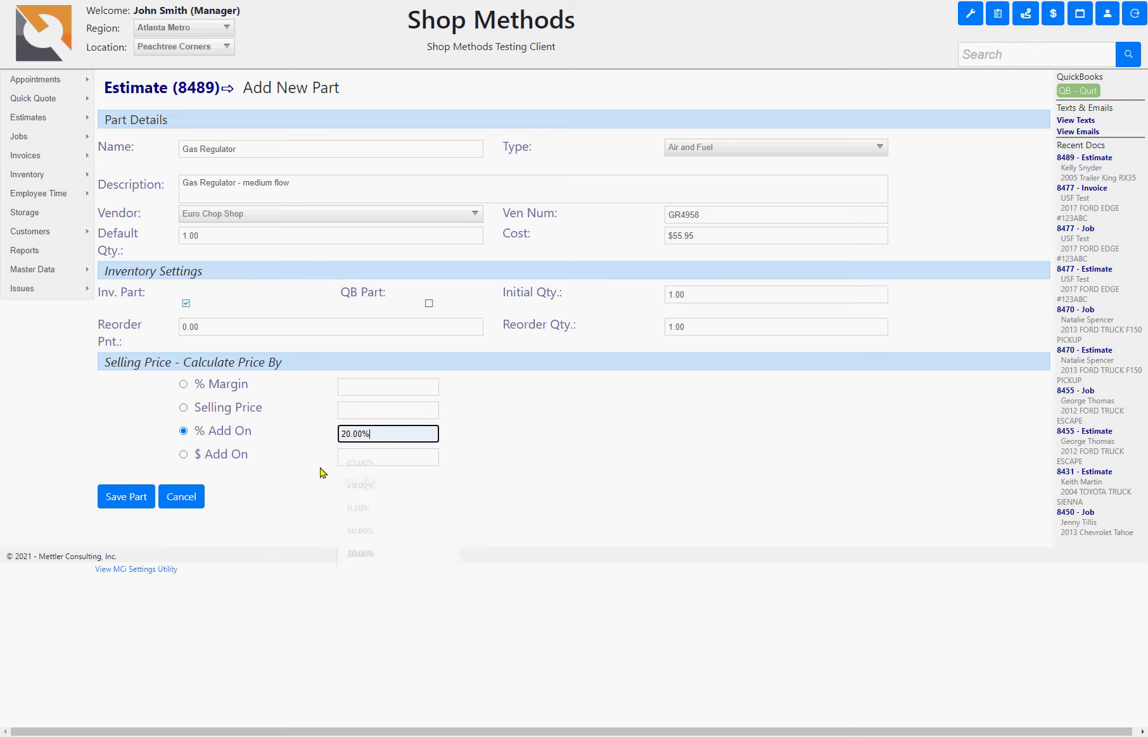
# - Price the part by a $15.00 dollar add-on and save the Gas Regulator part
pyautogui.click(184, 455)
pyautogui.click(356, 453)
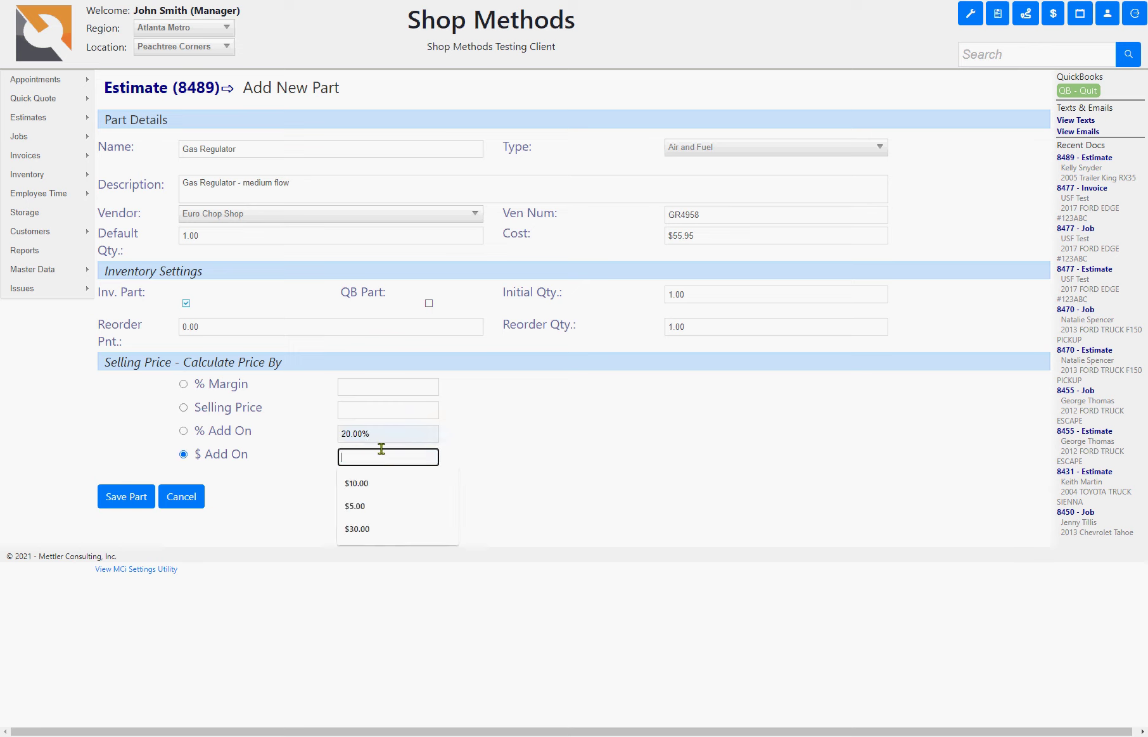
pyautogui.write('15')
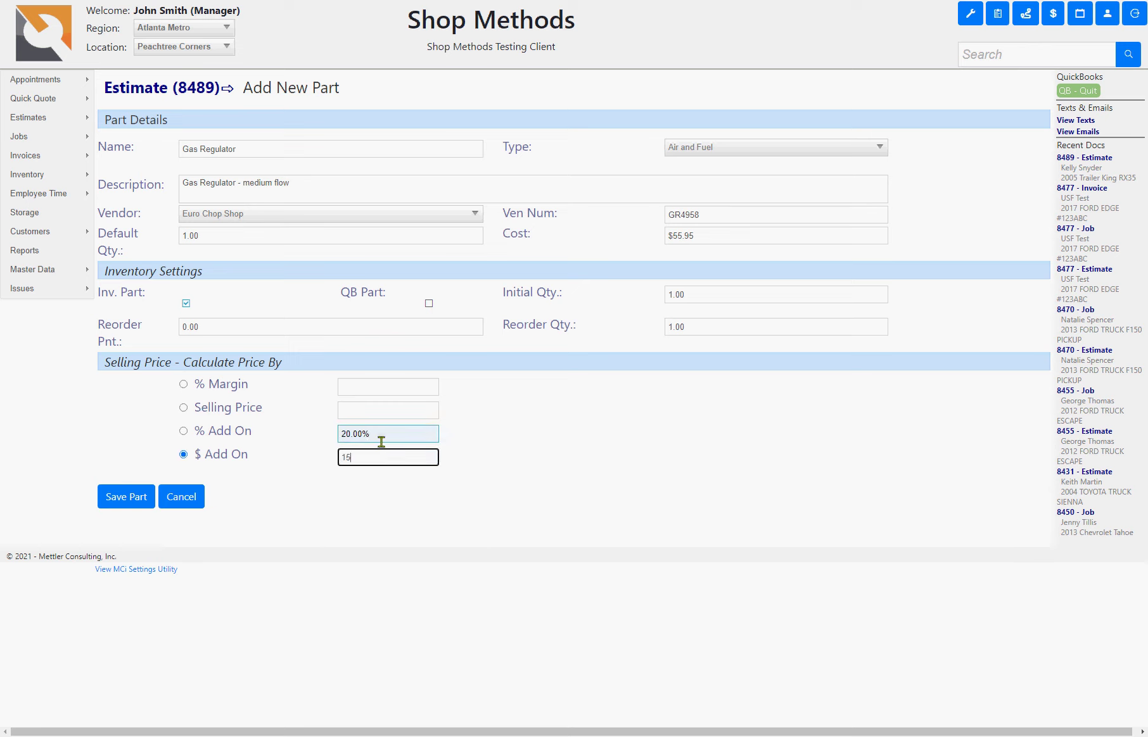
pyautogui.click(557, 494)
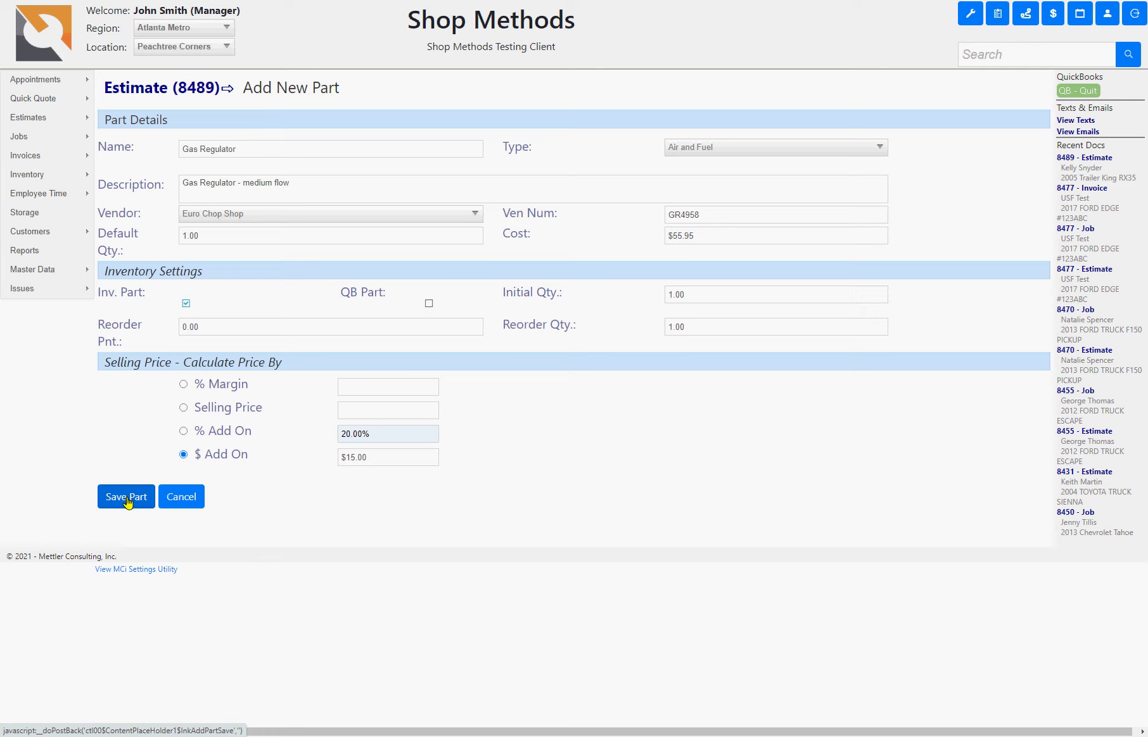
pyautogui.click(126, 497)
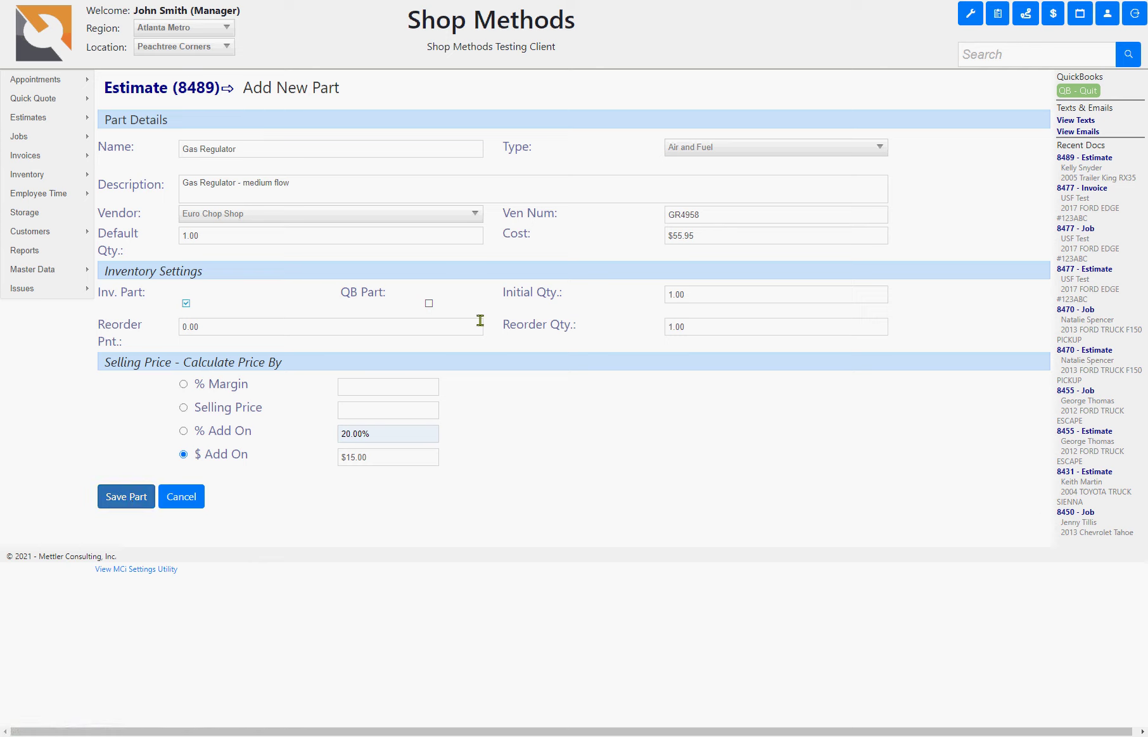
# - Finish adding the Gas Regulator part to estimate 8489 at 1.00 × 70.95
pyautogui.click(408, 328)
pyautogui.click(425, 386)
pyautogui.press('Return')
# - Delete the Oil Filter part line, leaving the estimate total at $461.33
pyautogui.scroll(-3, 514, 530)
pyautogui.scroll(-4, 514, 530)
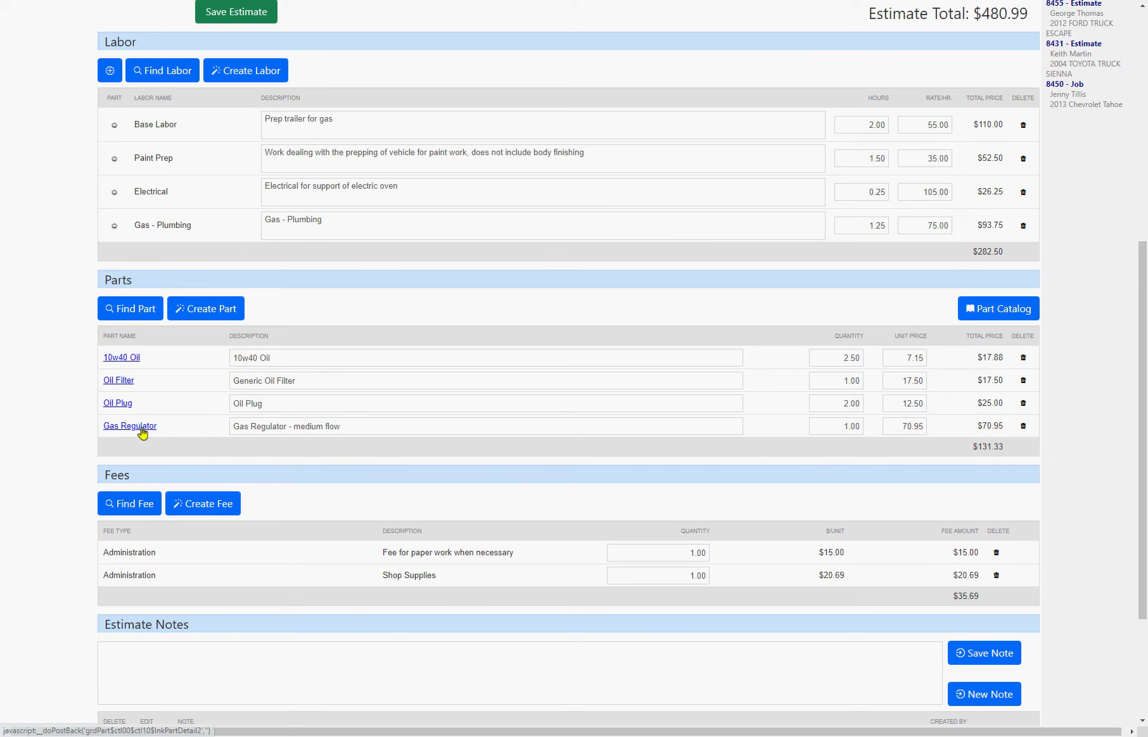
pyautogui.scroll(-2, 155, 433)
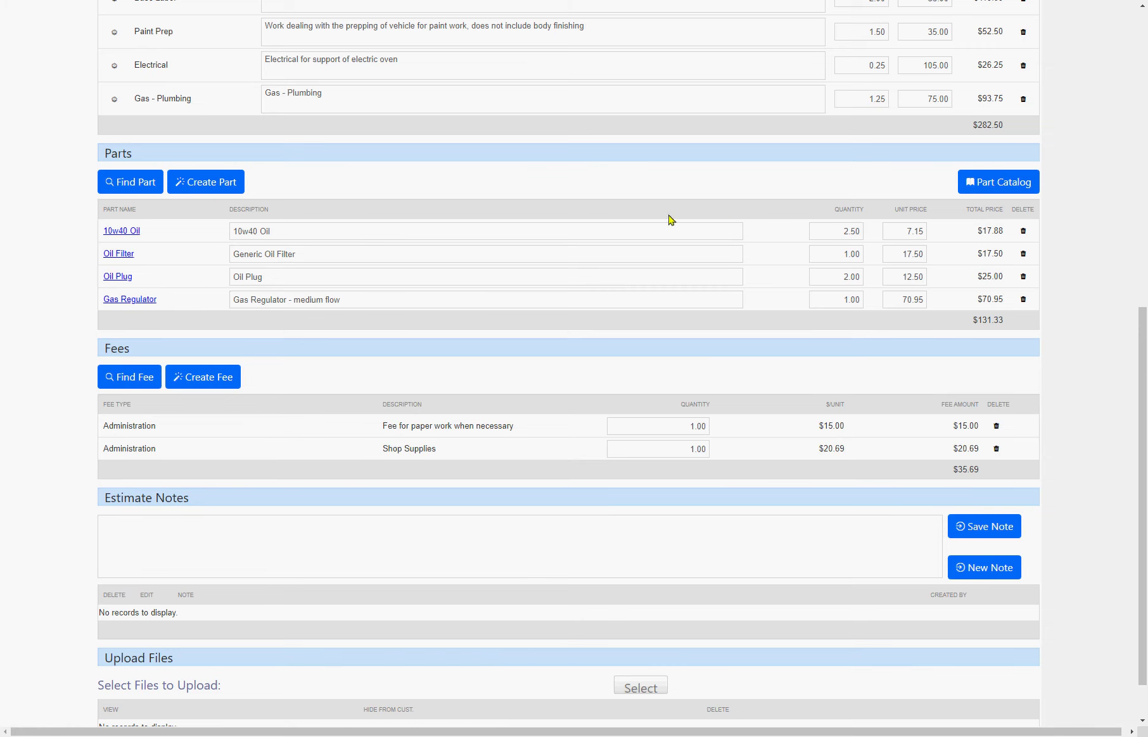
pyautogui.scroll(1, 669, 220)
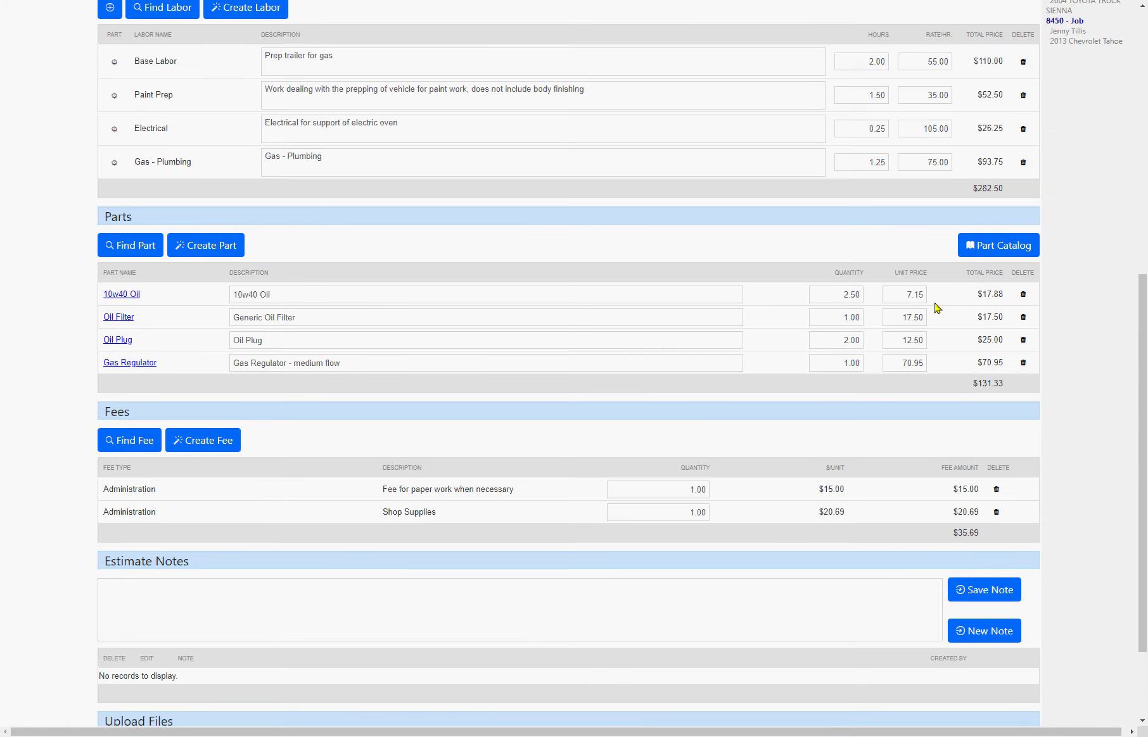
pyautogui.click(1023, 319)
pyautogui.scroll(3, 1076, 430)
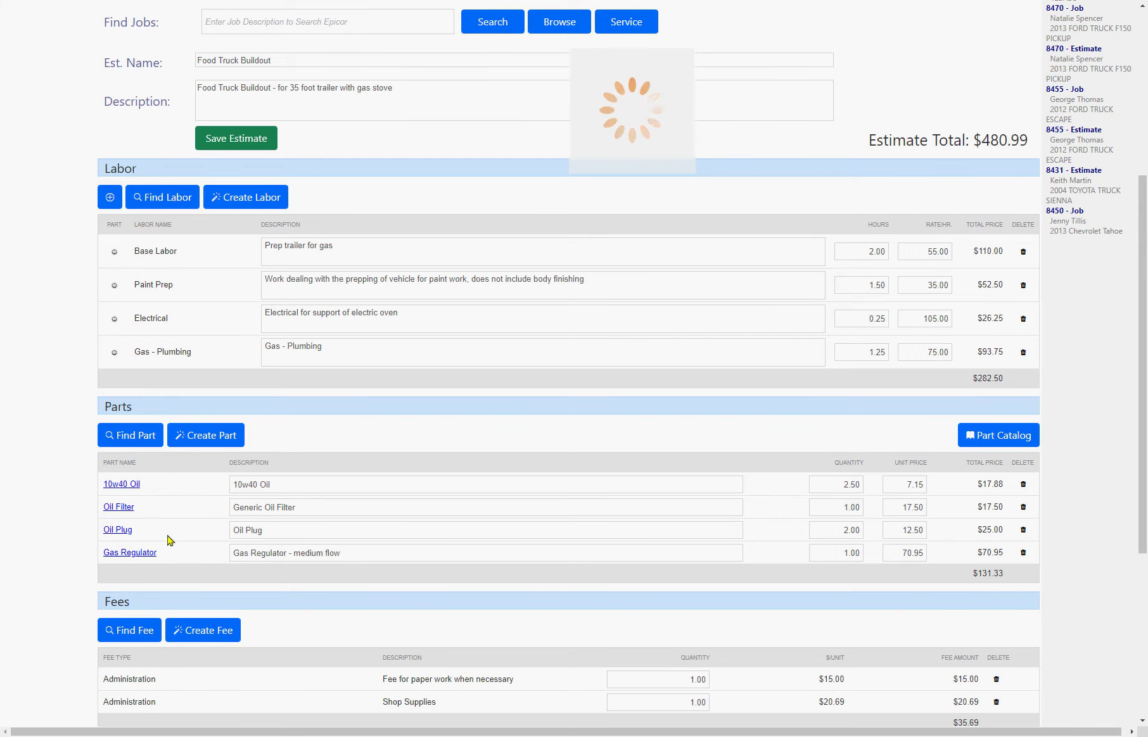
pyautogui.scroll(-5, 168, 533)
pyautogui.scroll(1, 728, 272)
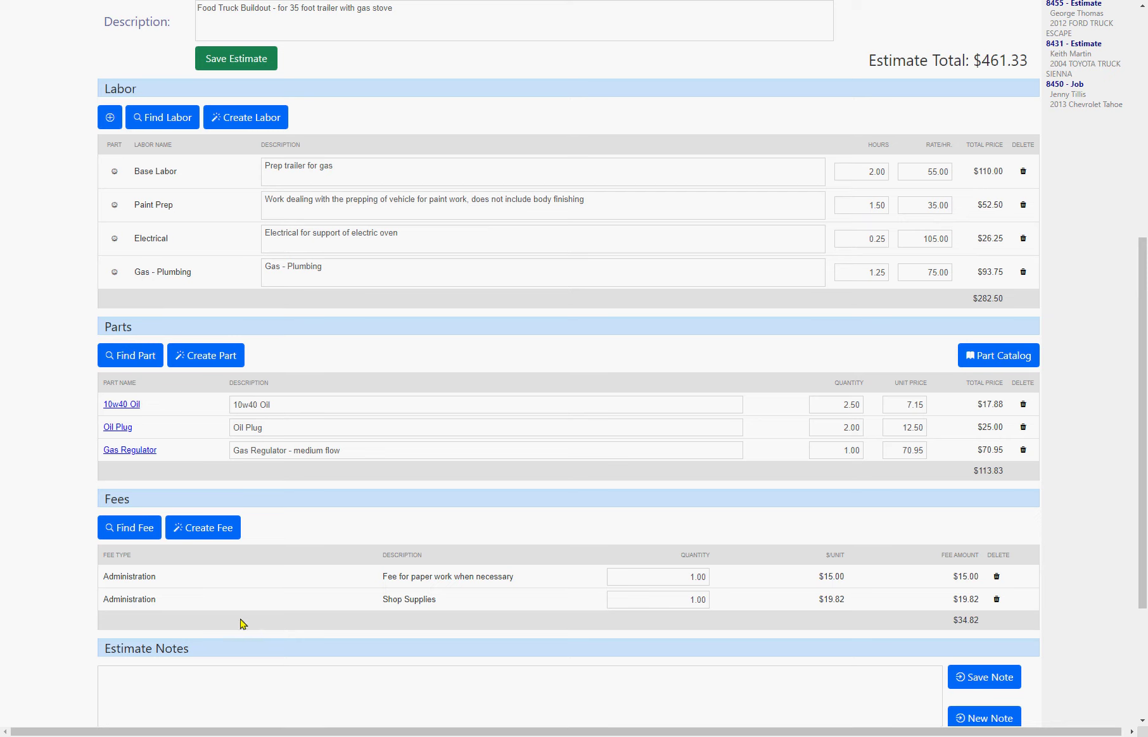
# - Change the Gas Regulator quantity to 3.00 and save the estimate
pyautogui.moveTo(385, 604); pyautogui.dragTo(448, 607)
pyautogui.click(852, 451)
pyautogui.press('BackSpace')
pyautogui.press('BackSpace')
pyautogui.press('BackSpace')
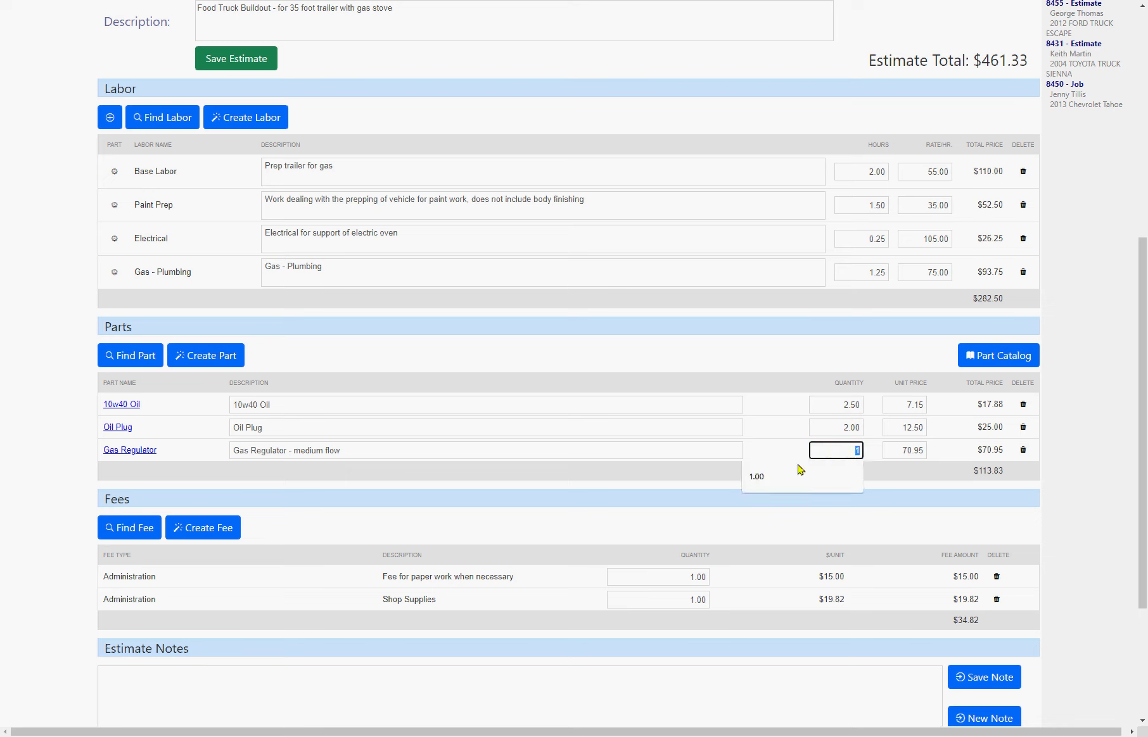
pyautogui.write('3')
pyautogui.click(1077, 532)
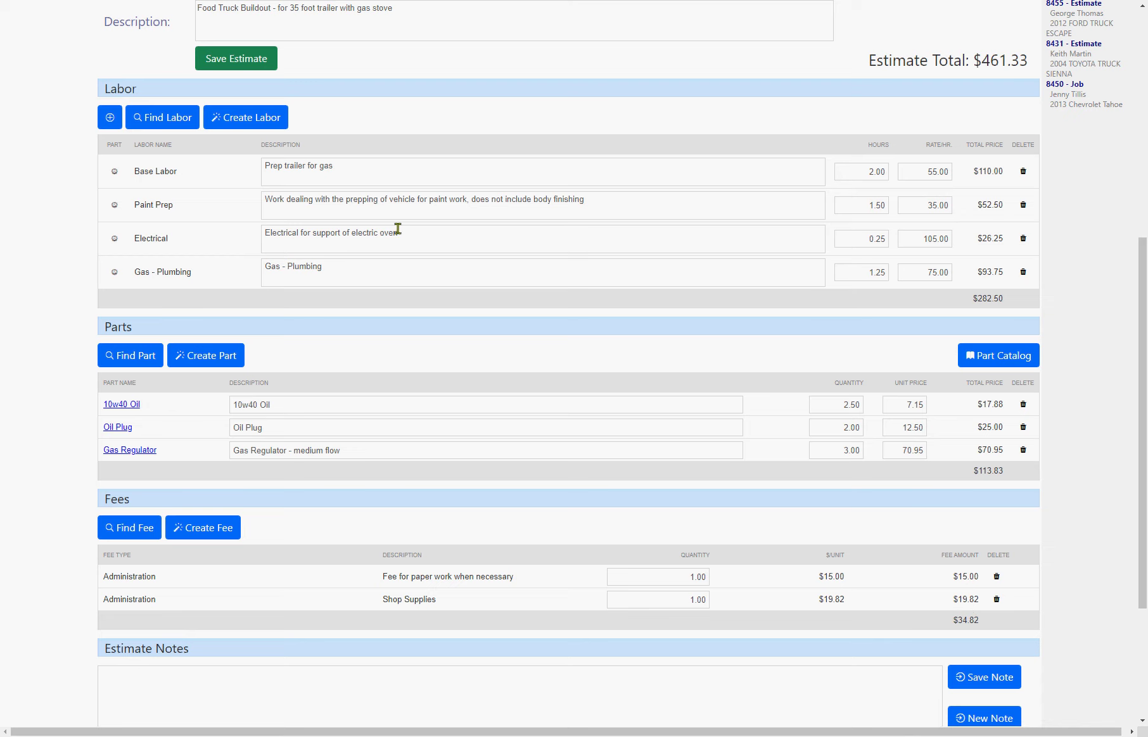
pyautogui.click(202, 64)
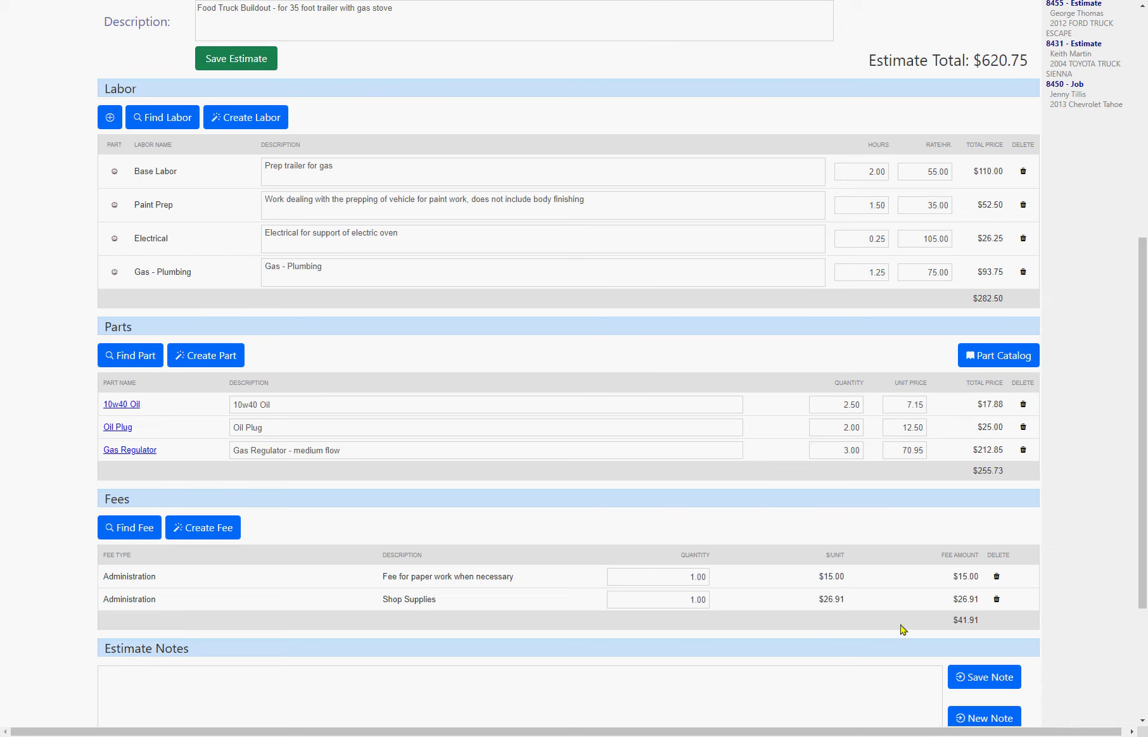
# - Correct the Gas Regulator quantity to 2.00 ($141.90) and save; total $541.04
pyautogui.click(836, 450)
pyautogui.write('3')
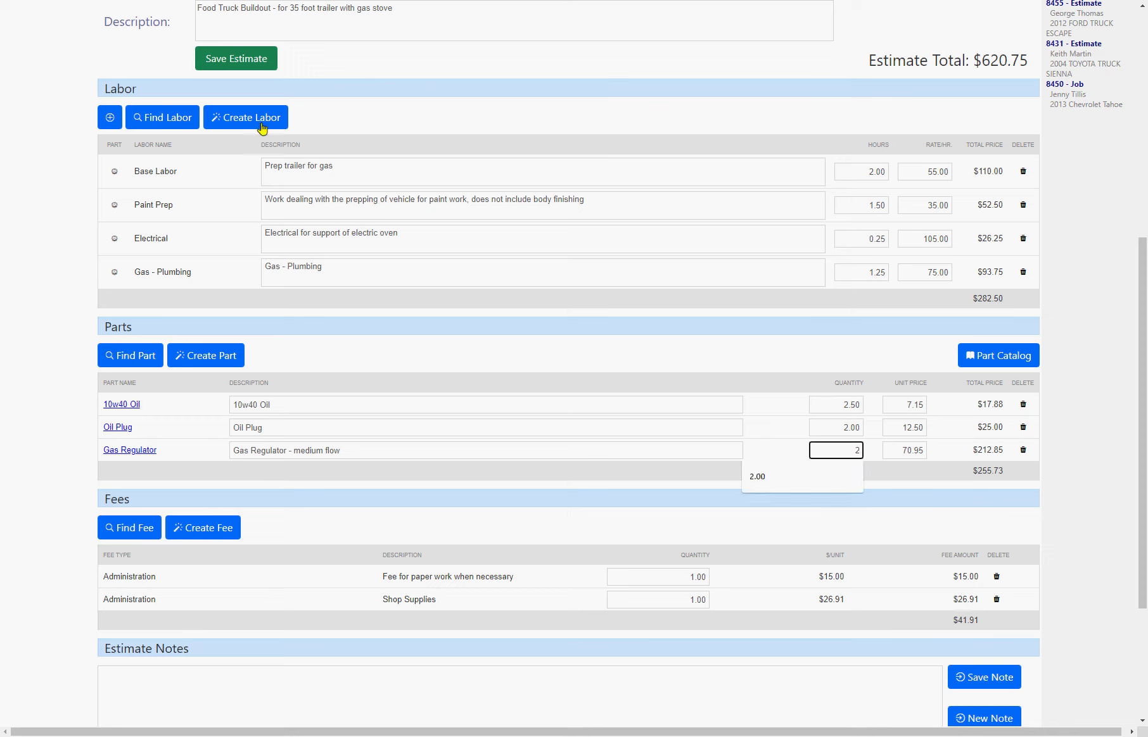
pyautogui.click(214, 57)
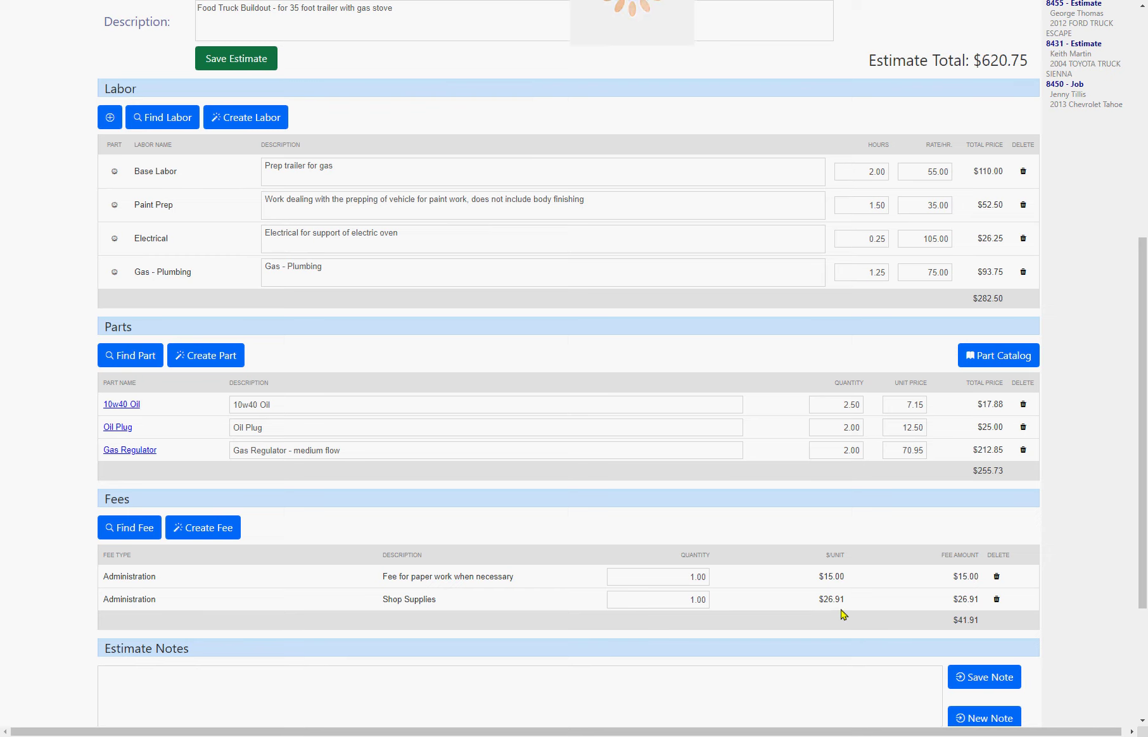
pyautogui.scroll(2, 745, 596)
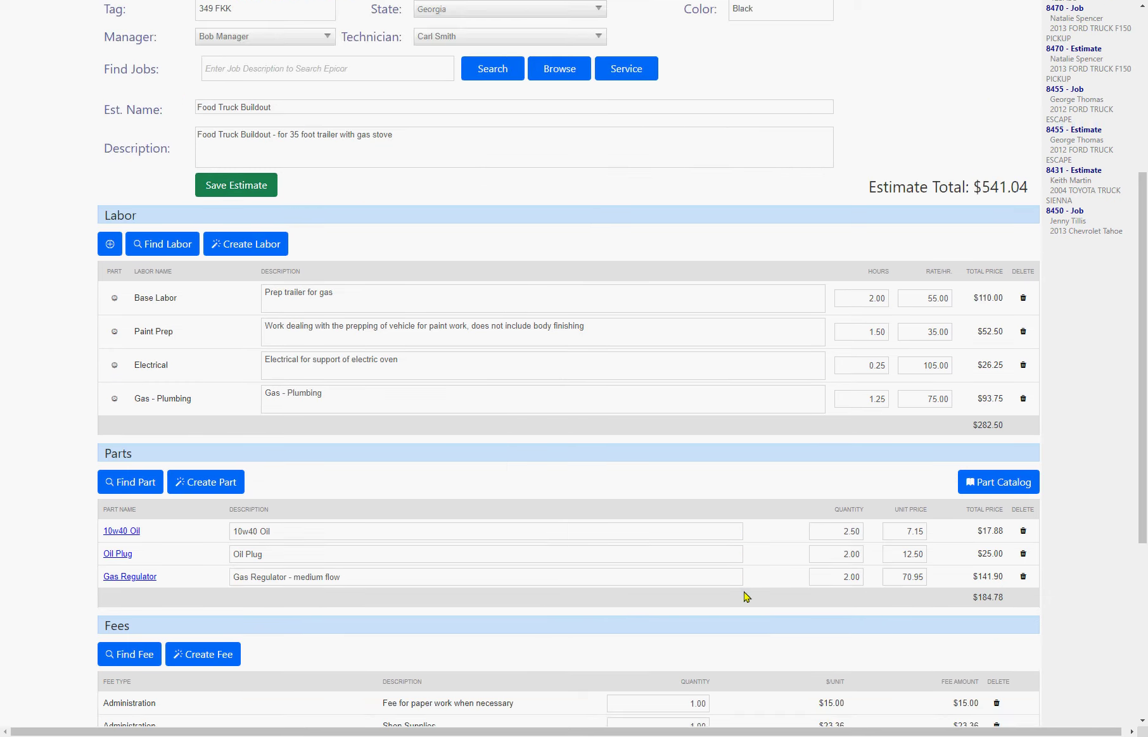
pyautogui.scroll(-1, 746, 596)
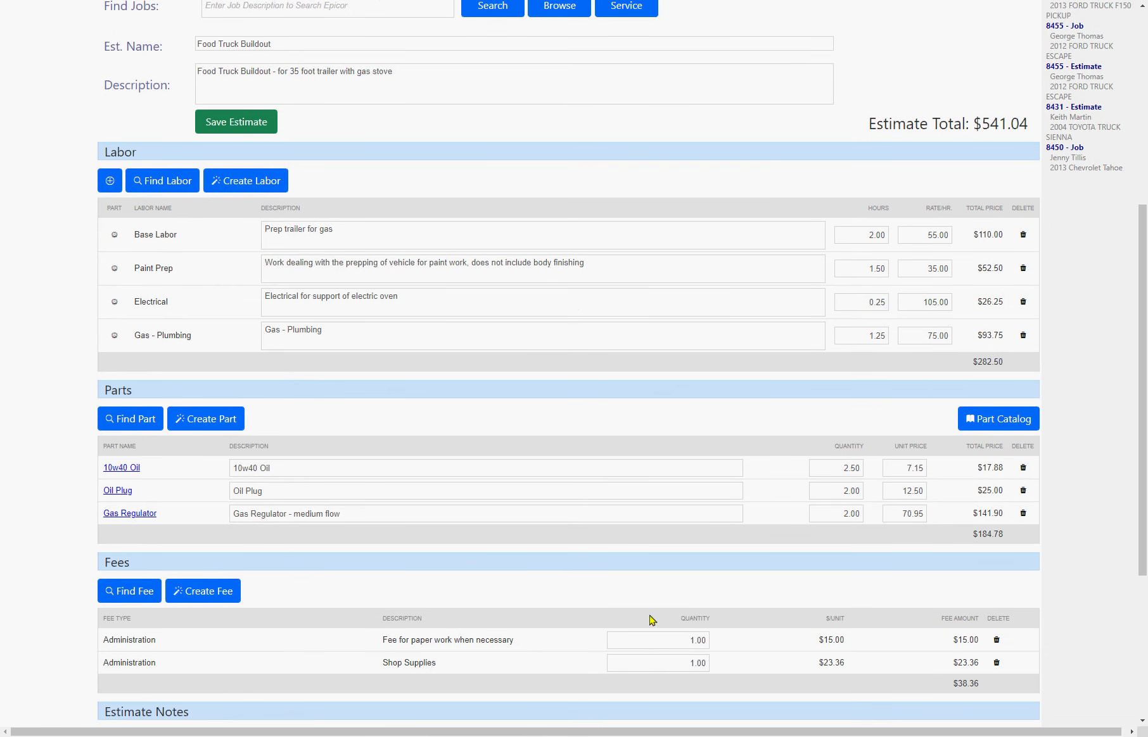
pyautogui.scroll(-2, 739, 646)
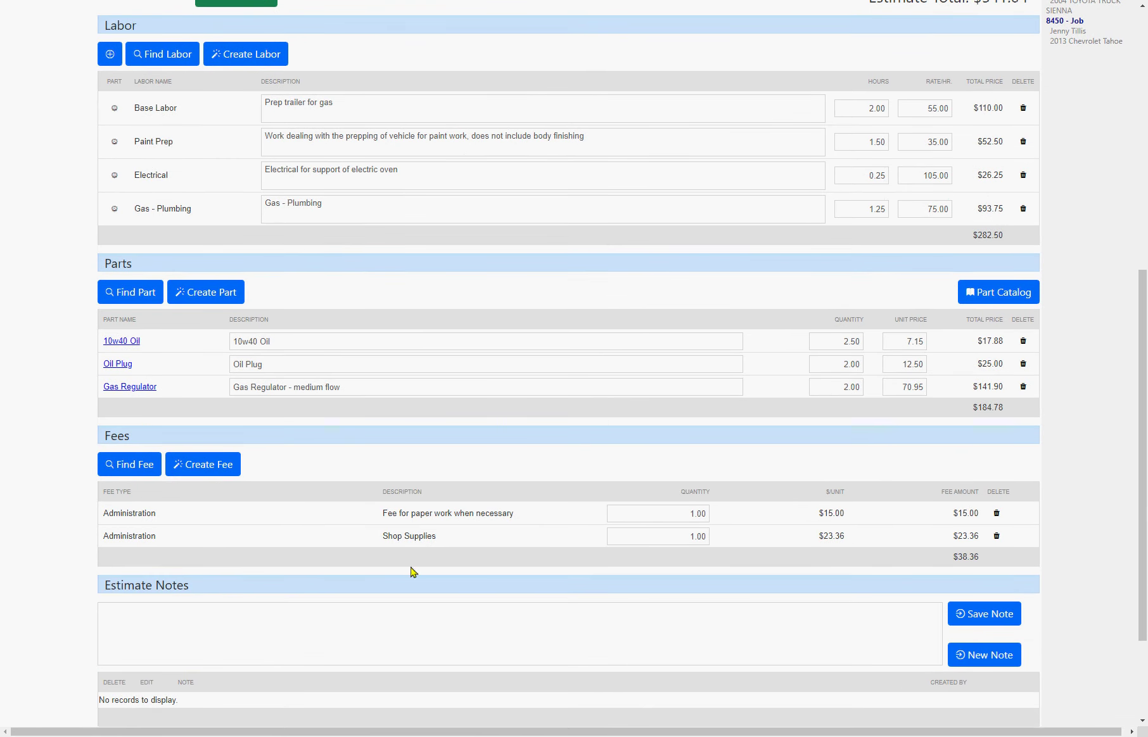